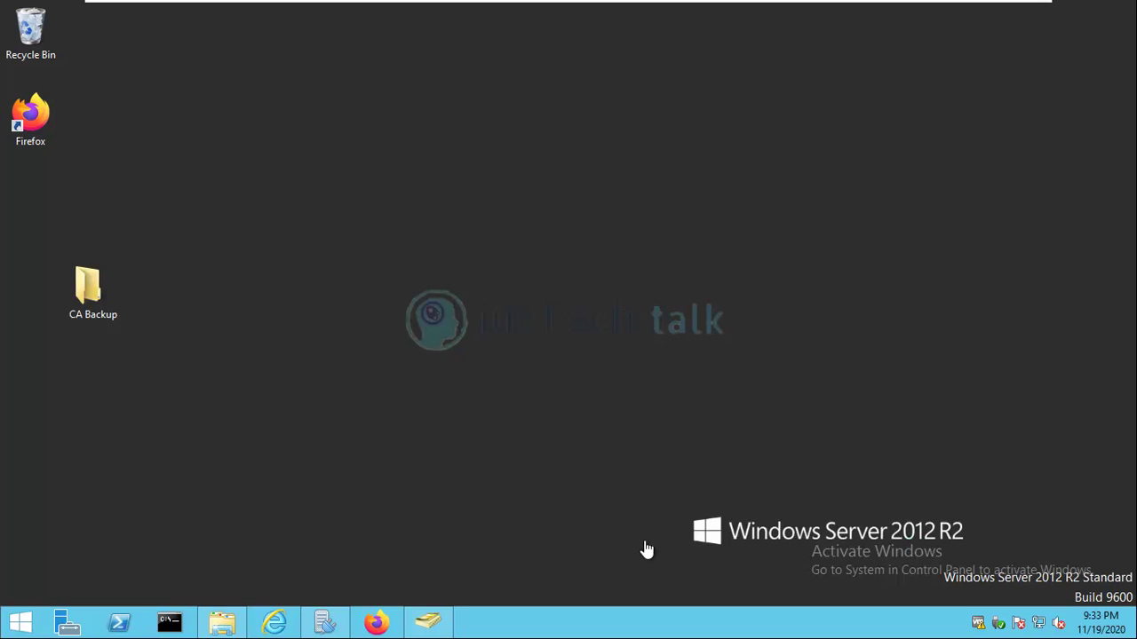
Open the Certification Authority console and maximize its window.
left_click(24, 627)
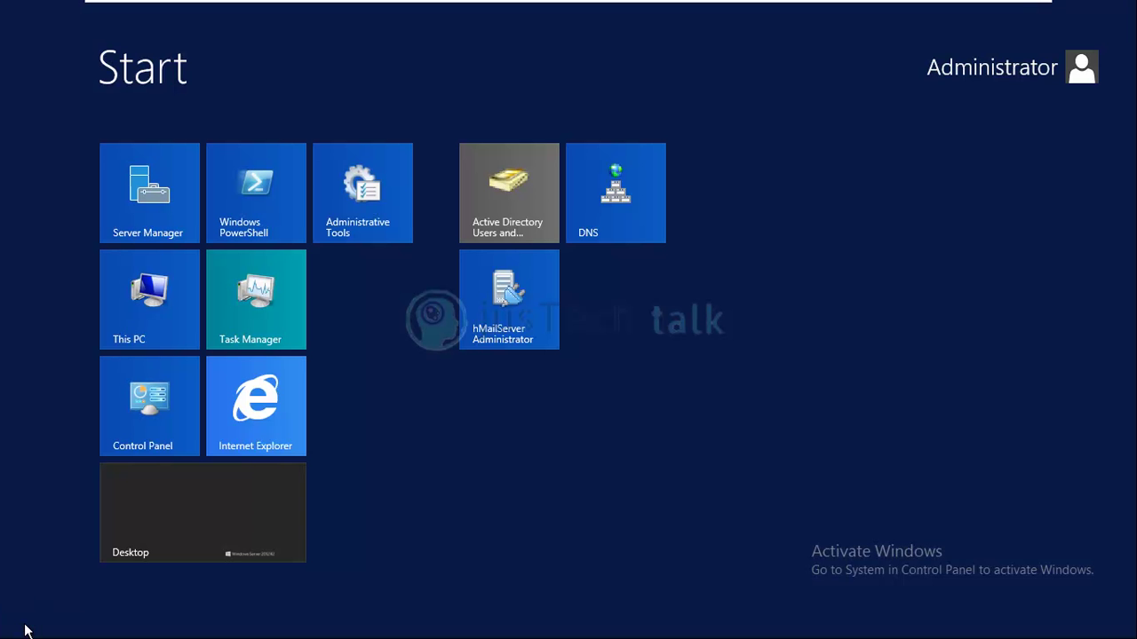
type("certification Authority")
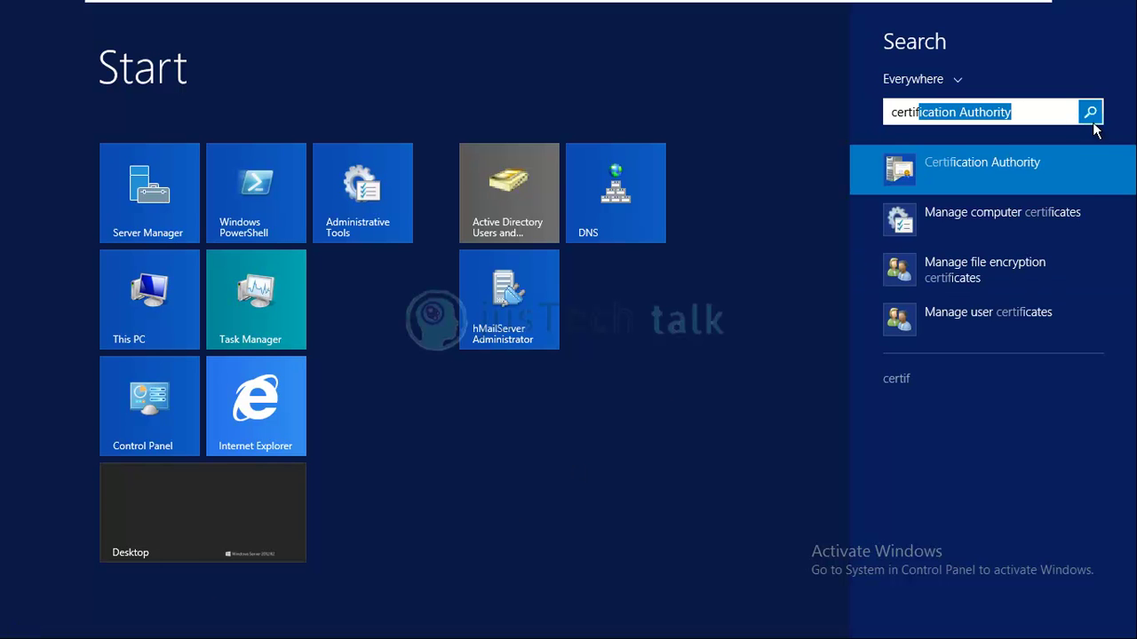
left_click(1008, 156)
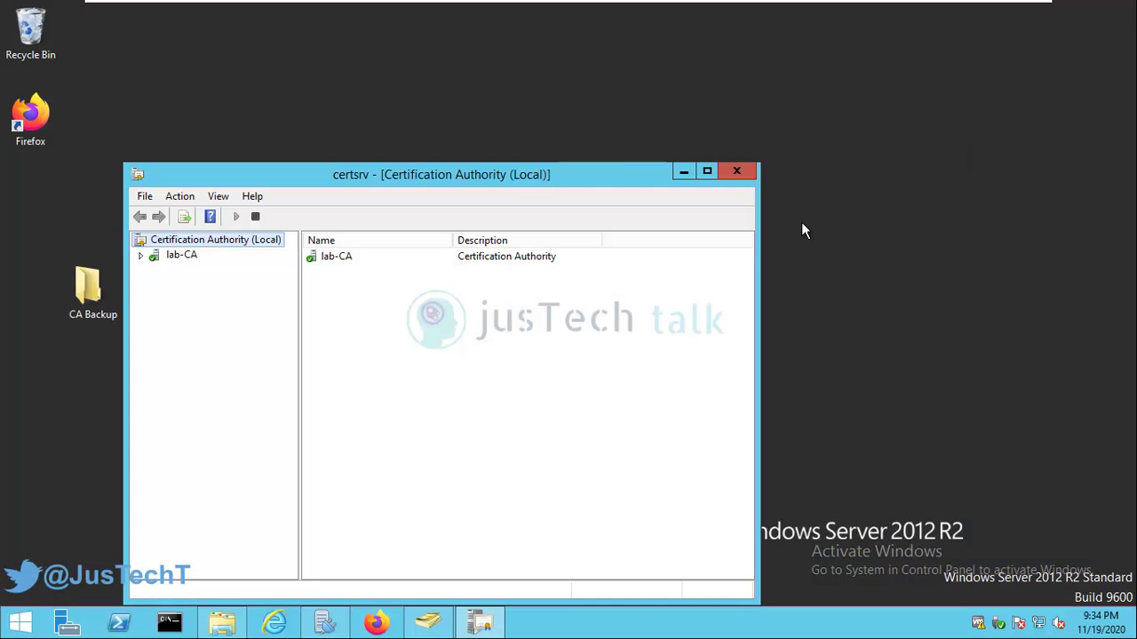
left_click(710, 169)
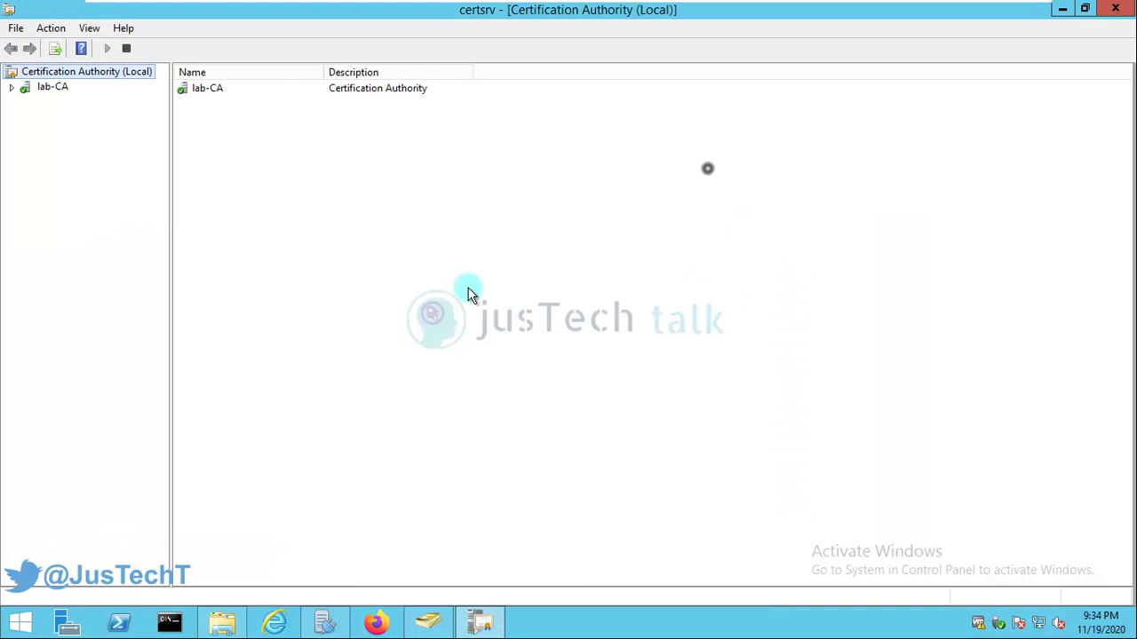
Start a backup of lab-CA that includes the private key and CA certificate plus the certificate database and its log.
right_click(49, 88)
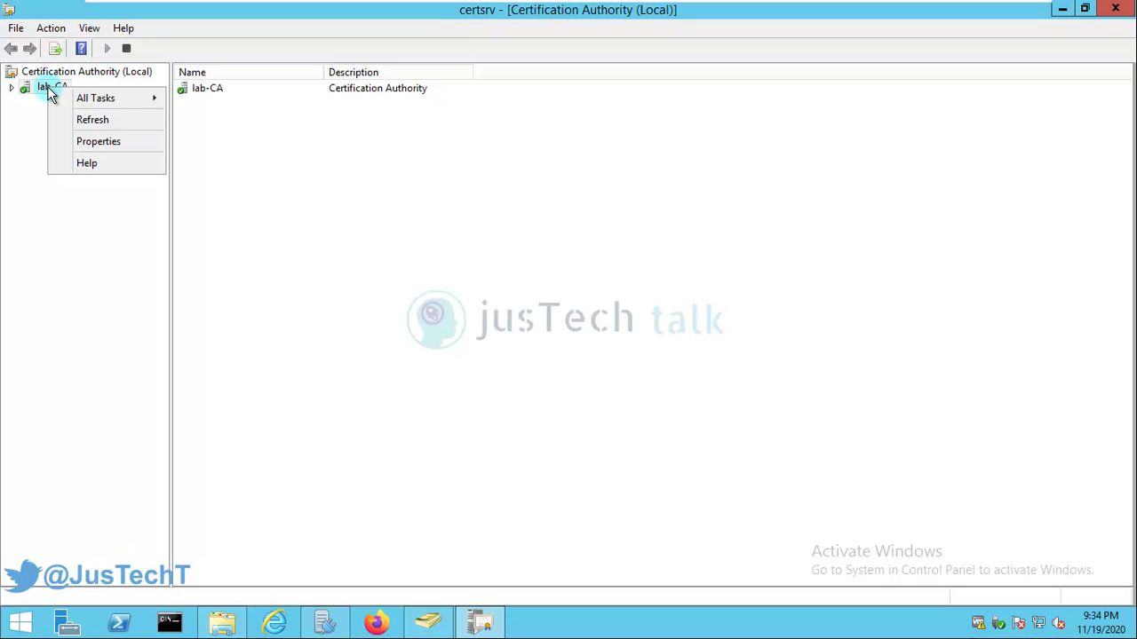
mouse_move(124, 103)
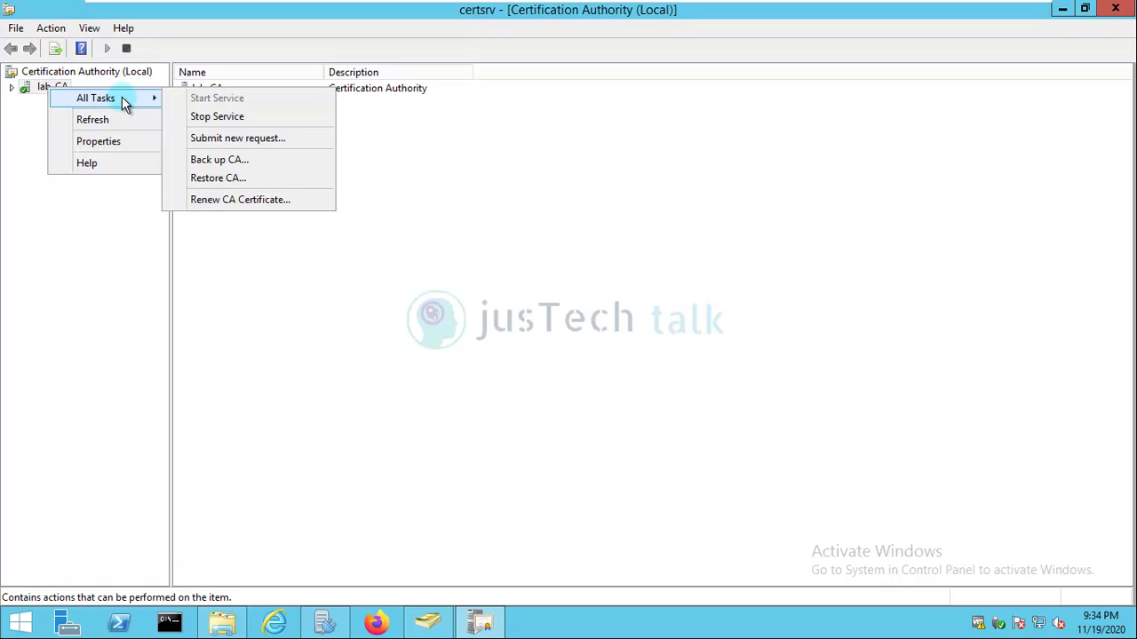
left_click(252, 166)
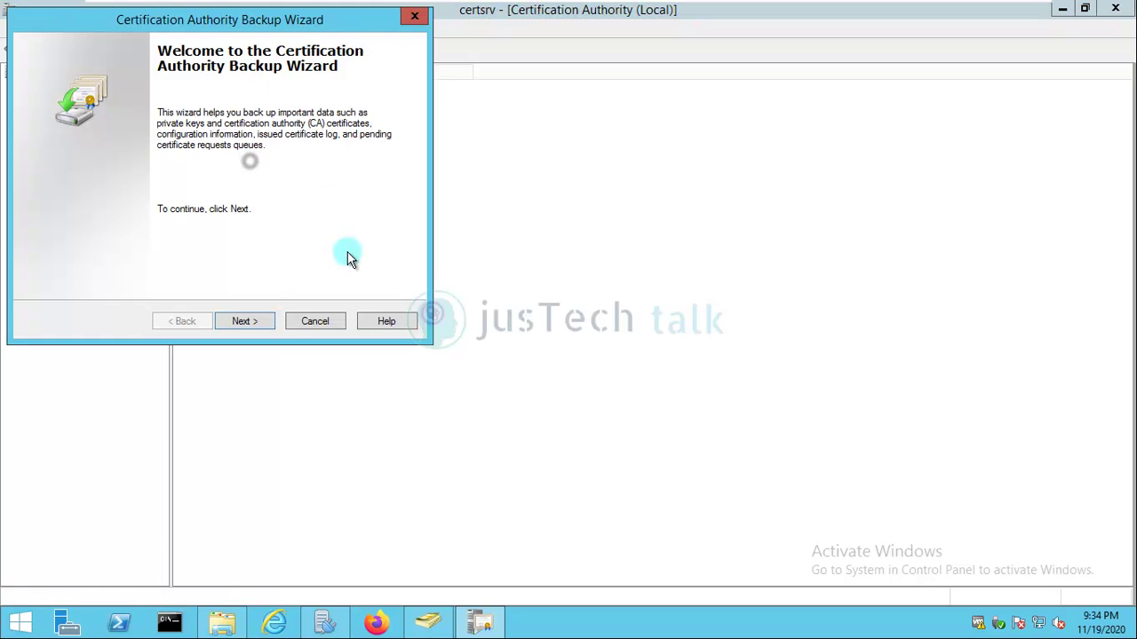
left_click(259, 322)
left_click(54, 126)
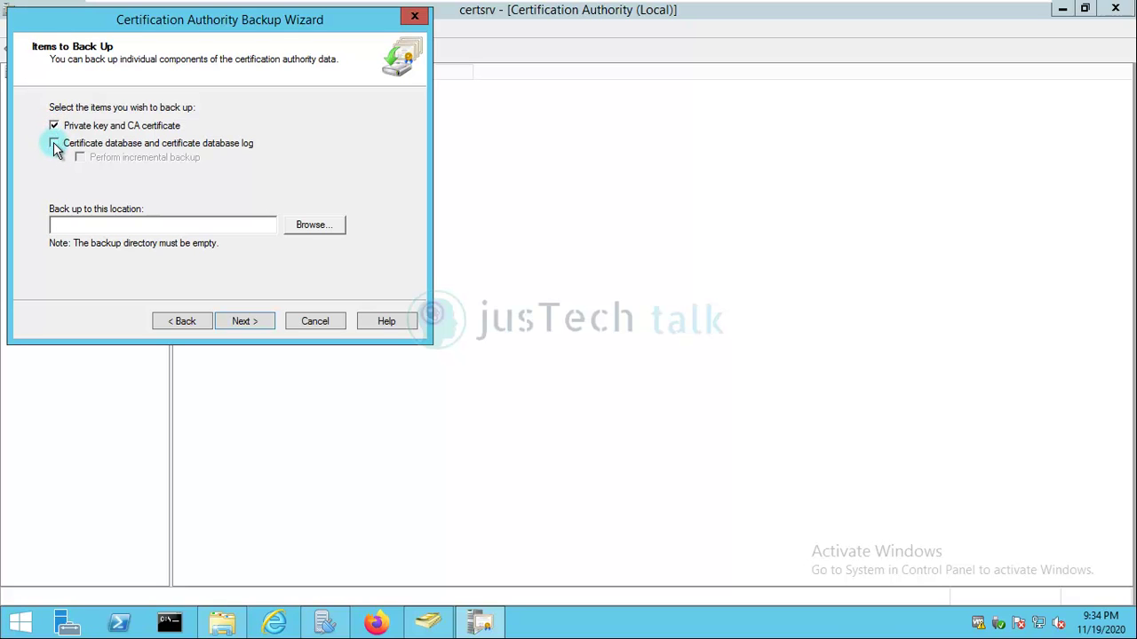
left_click(54, 143)
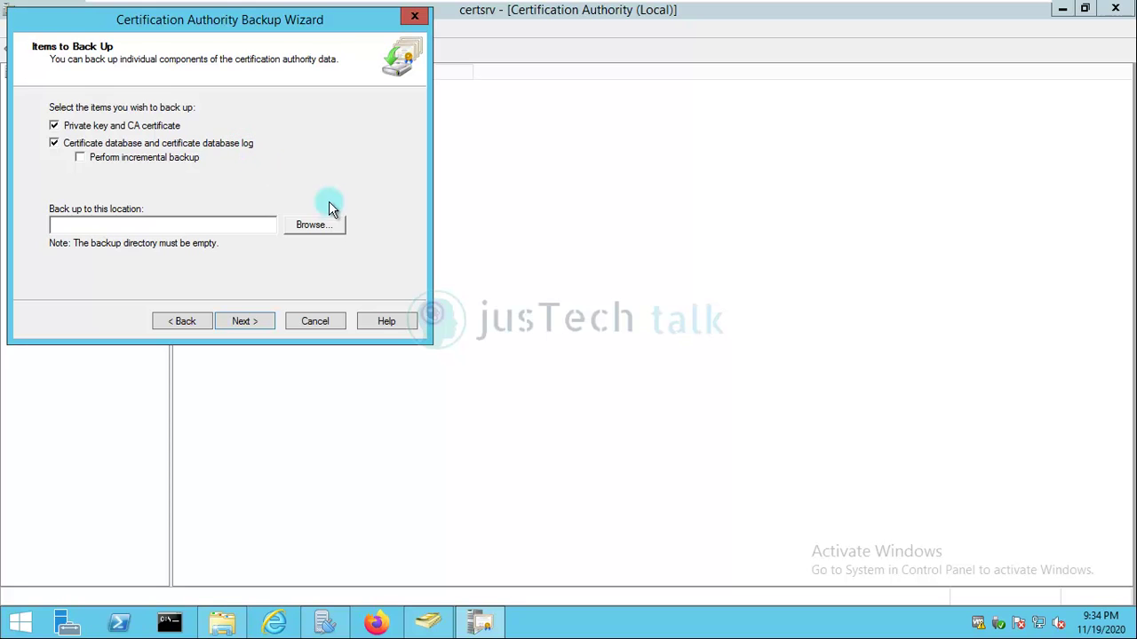
Set the backup location to the CA Backup folder on the Desktop and continue to the password page.
left_click(330, 229)
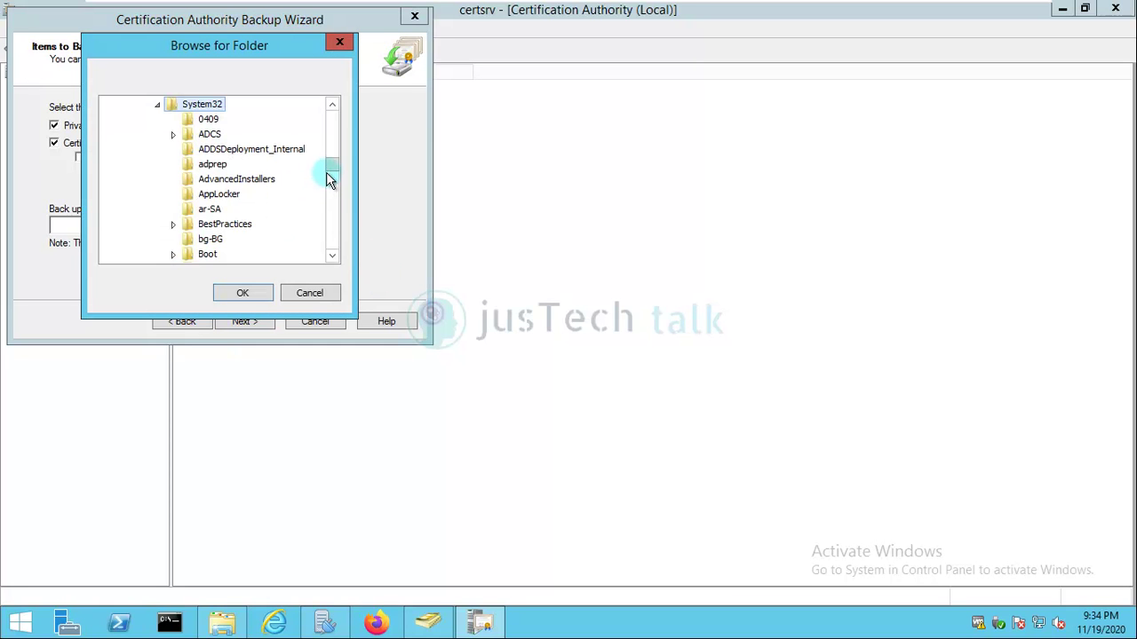
left_click_drag(333, 164, 332, 115)
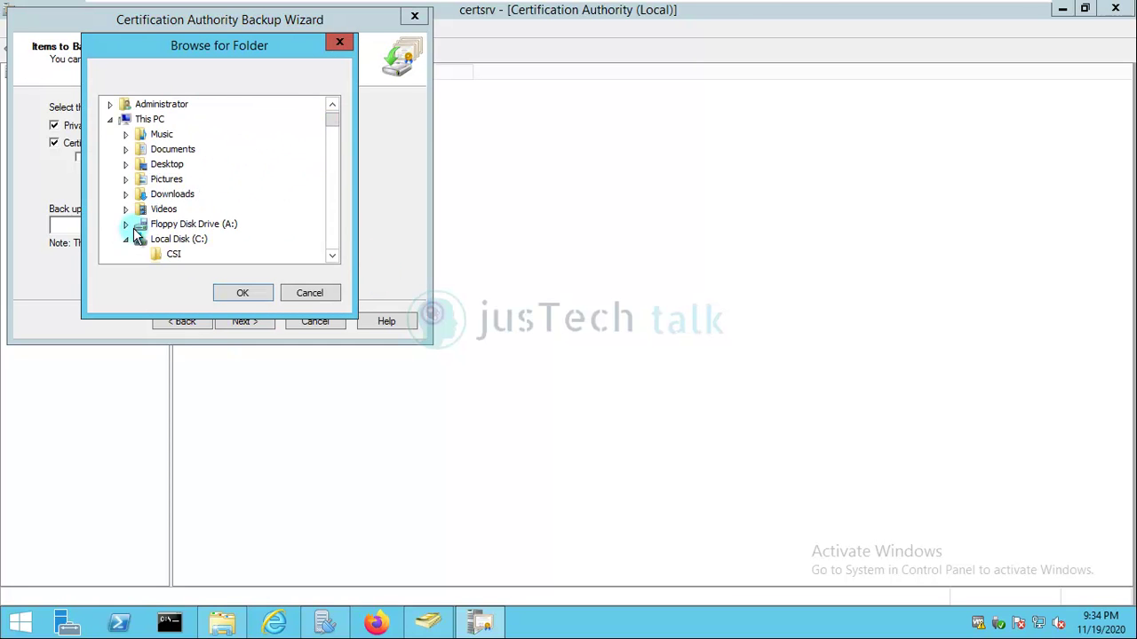
left_click(125, 164)
left_click(185, 181)
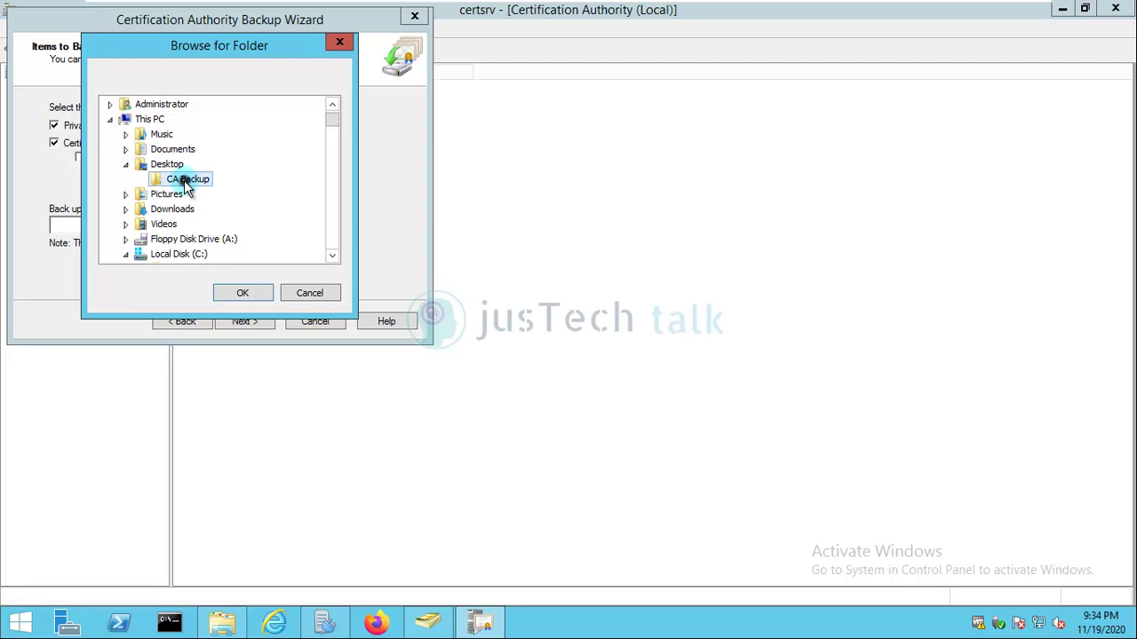
left_click(256, 293)
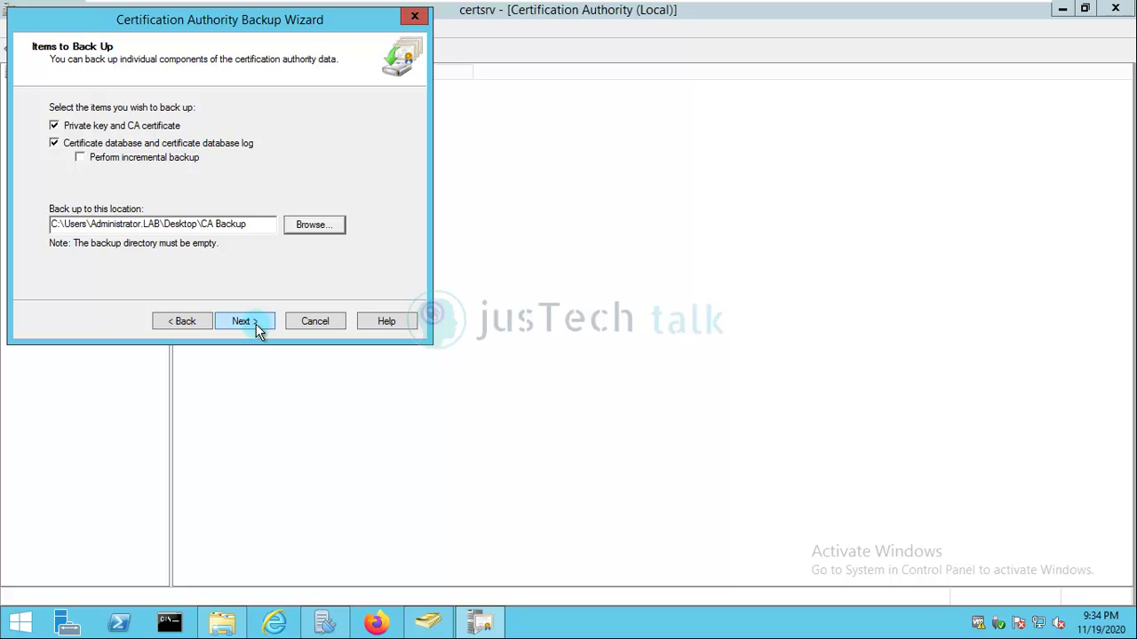
left_click(244, 322)
Enter and confirm the private key password, and finish the wizard to run the CA backup.
left_click(151, 150)
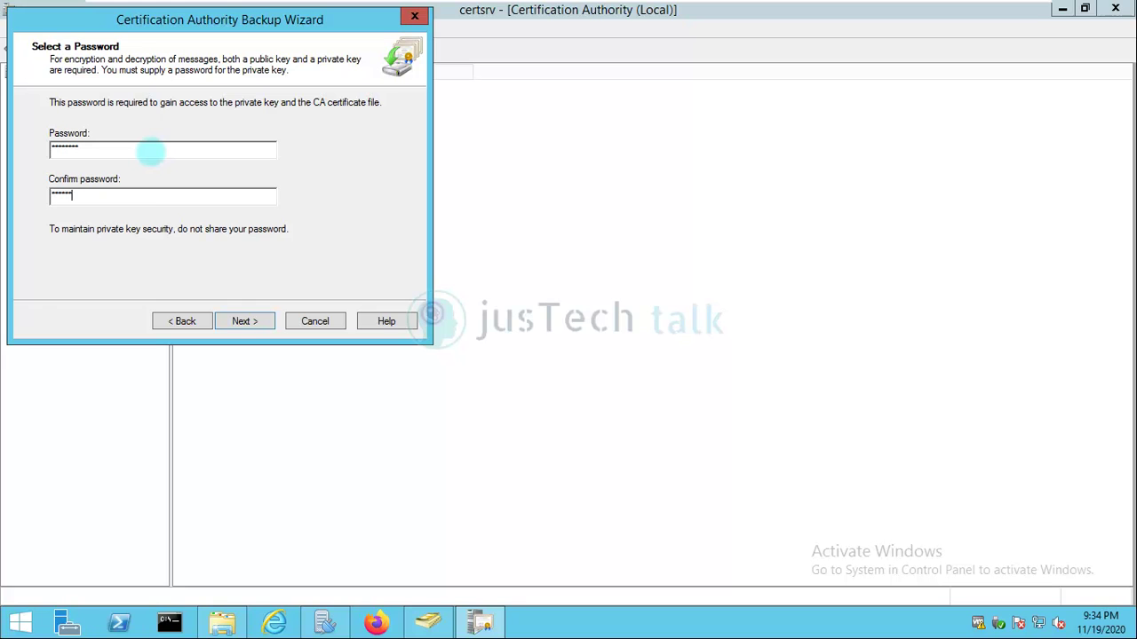
left_click(246, 321)
left_click(246, 322)
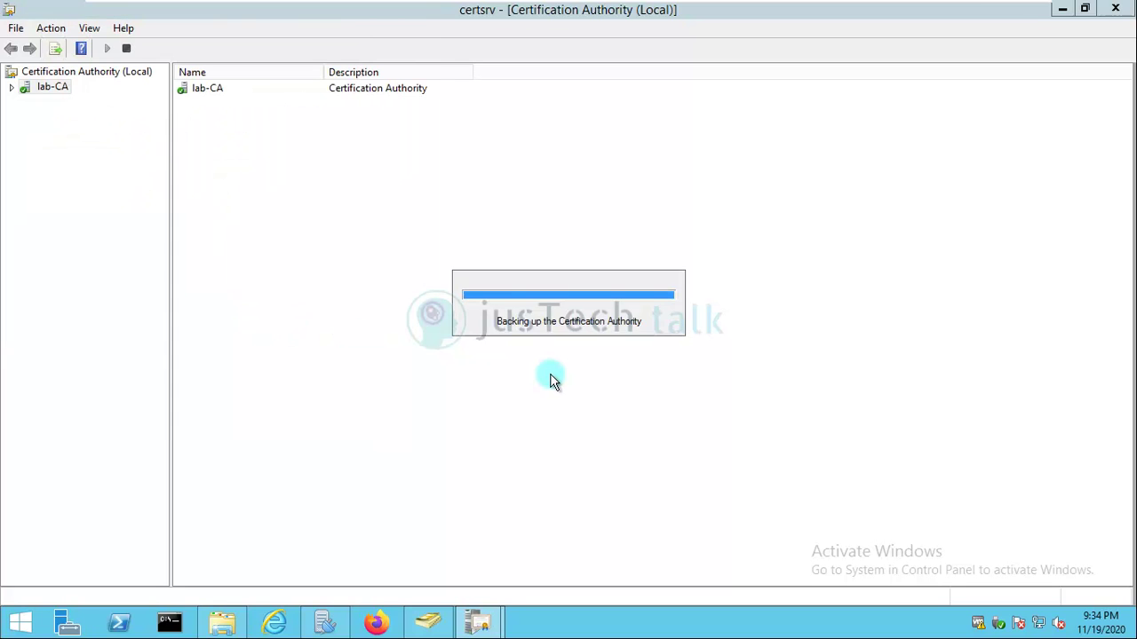
Inspect the backup files in the desktop's CA Backup folder and its DataBase subfolder.
left_click(1062, 9)
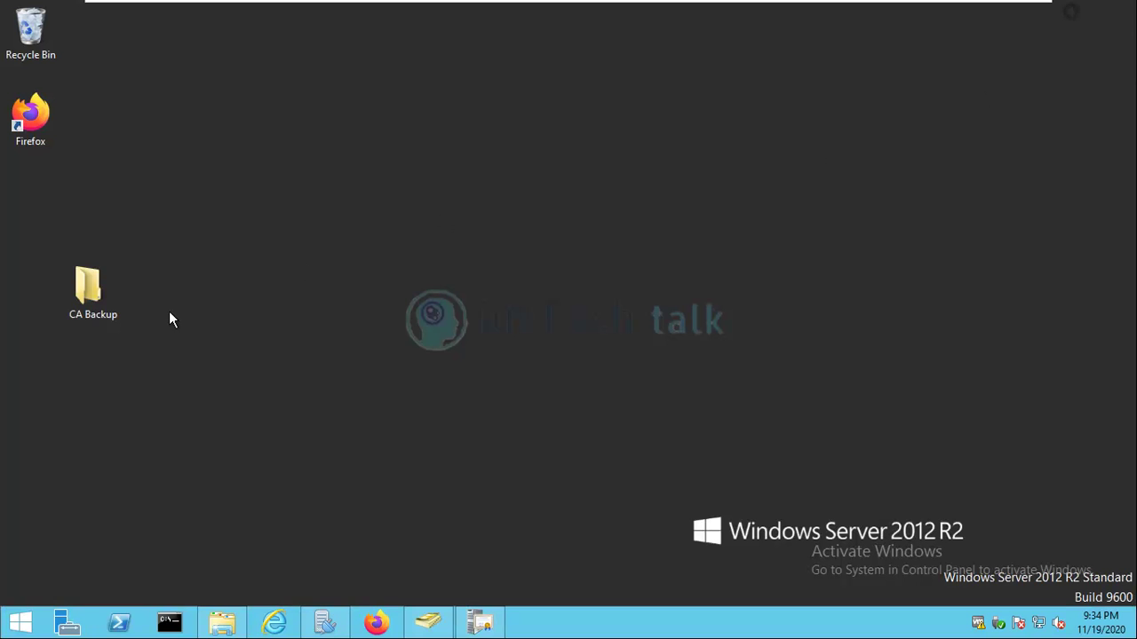
double_click(92, 298)
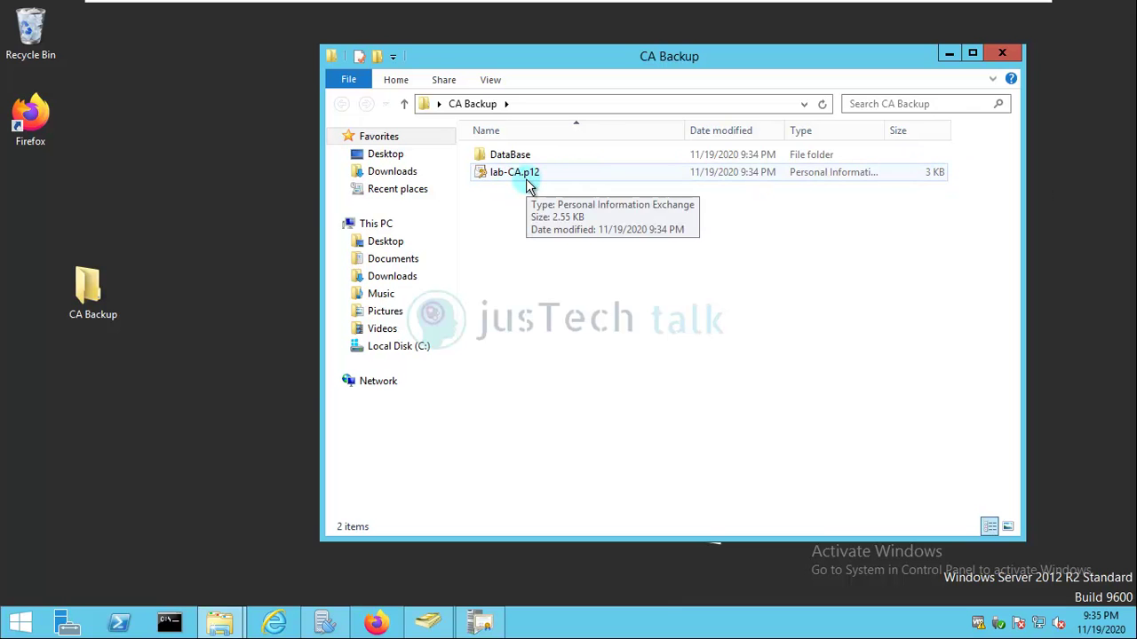
double_click(518, 164)
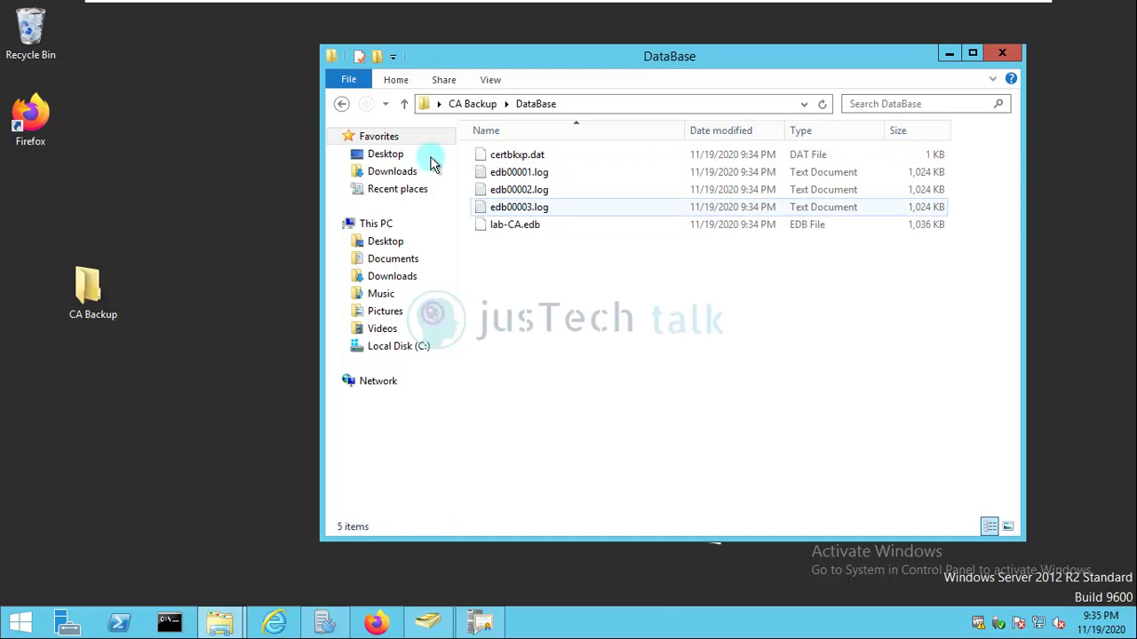
left_click(343, 105)
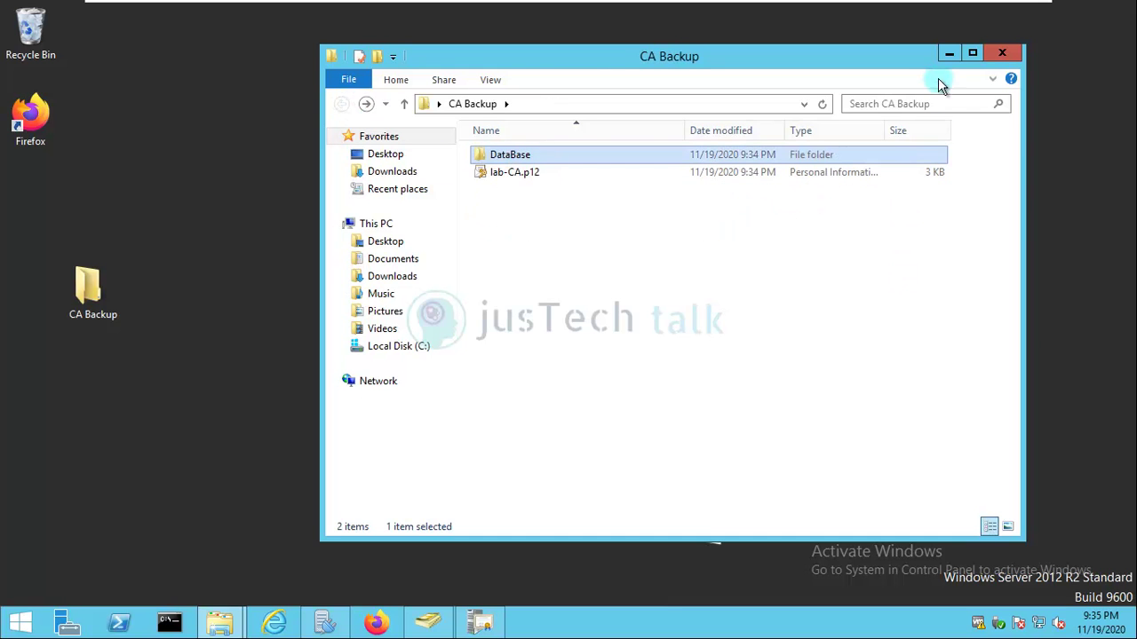
left_click(949, 53)
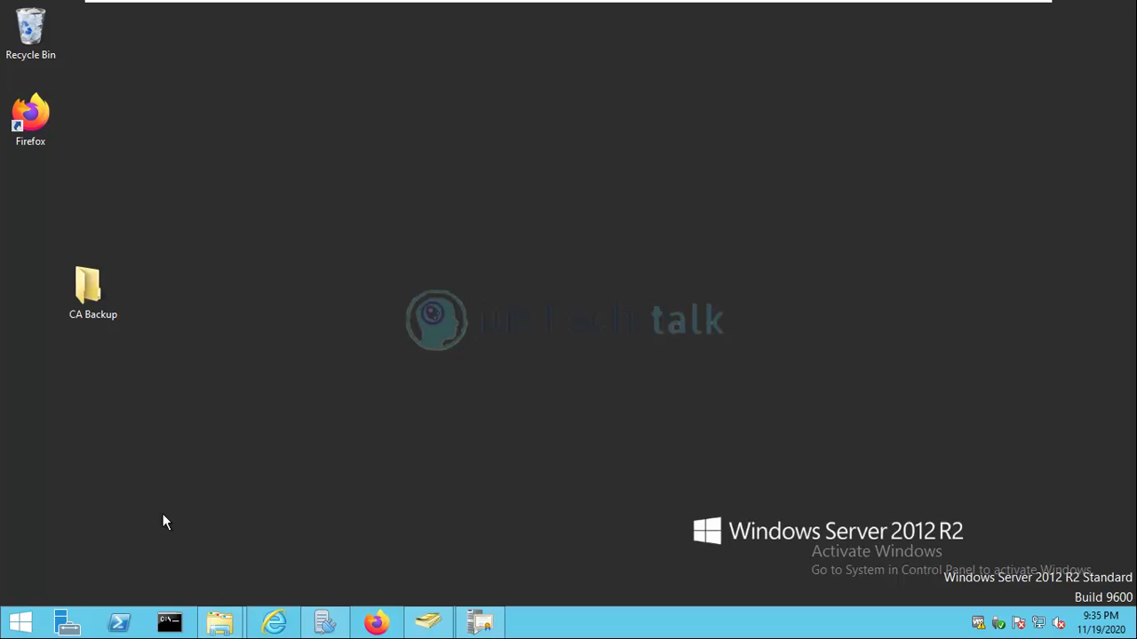
Open the Registry Editor by running regedit.
right_click(18, 629)
left_click(58, 572)
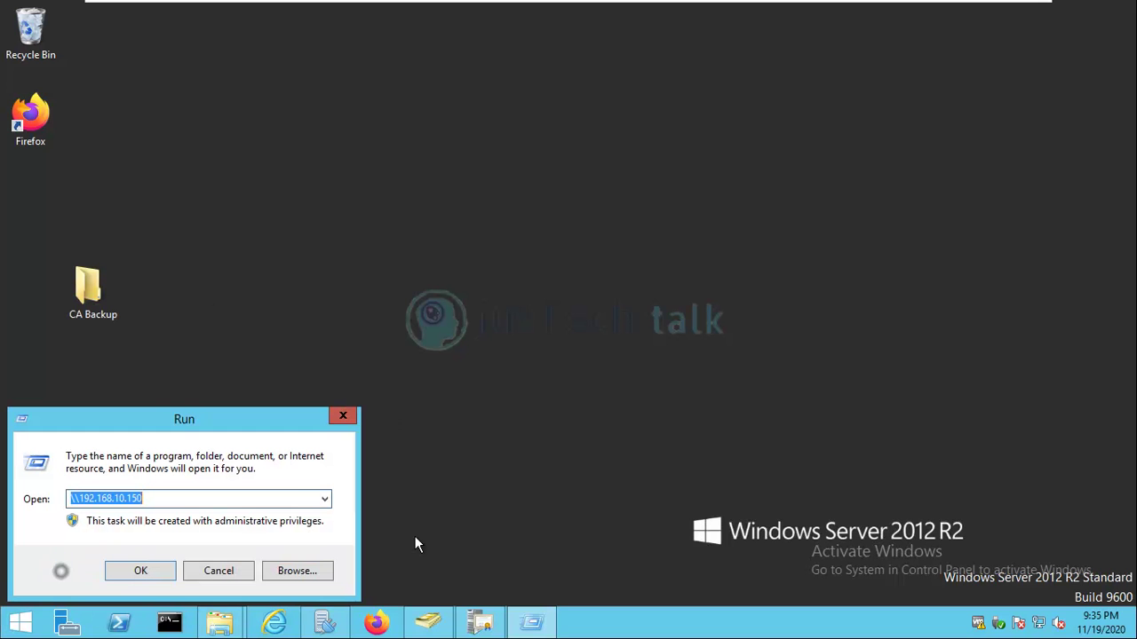
type("regedit")
key("Return")
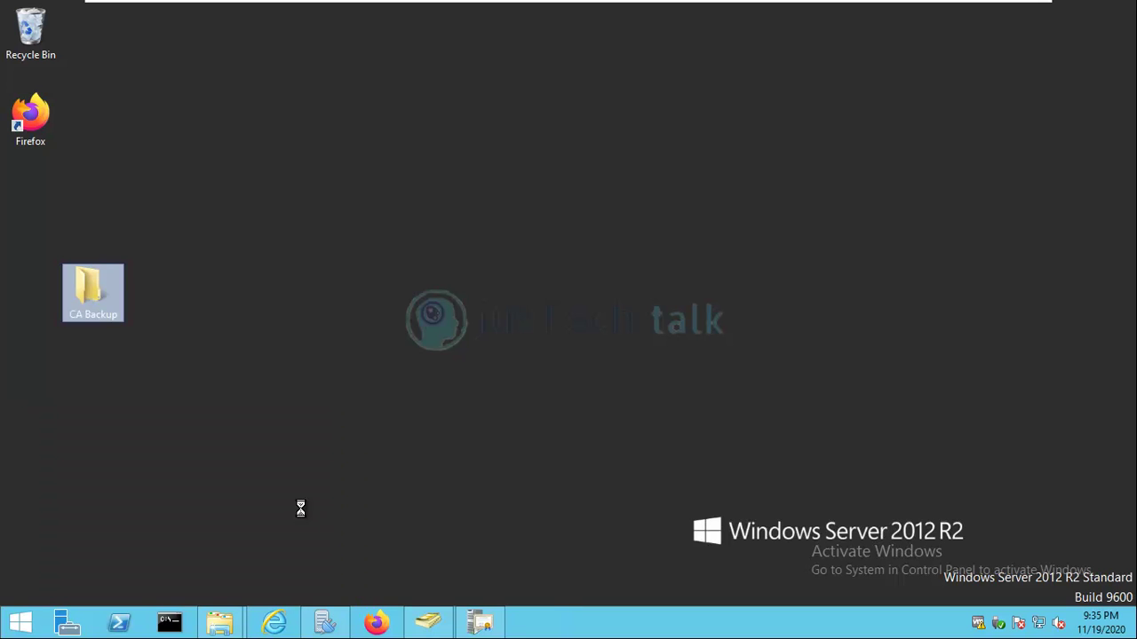
Collapse the SOFTWARE branch and expand HKEY_LOCAL_MACHINE\SYSTEM\CurrentControlSet\Services\CertSvc in the registry tree.
left_click_drag(302, 433, 306, 142)
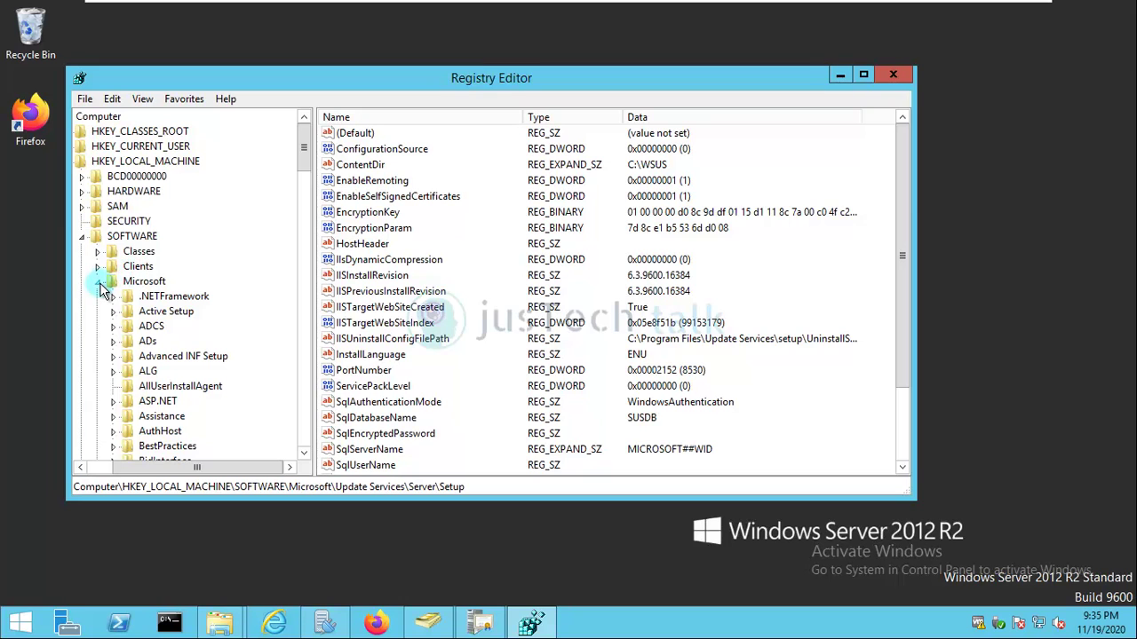
left_click(98, 284)
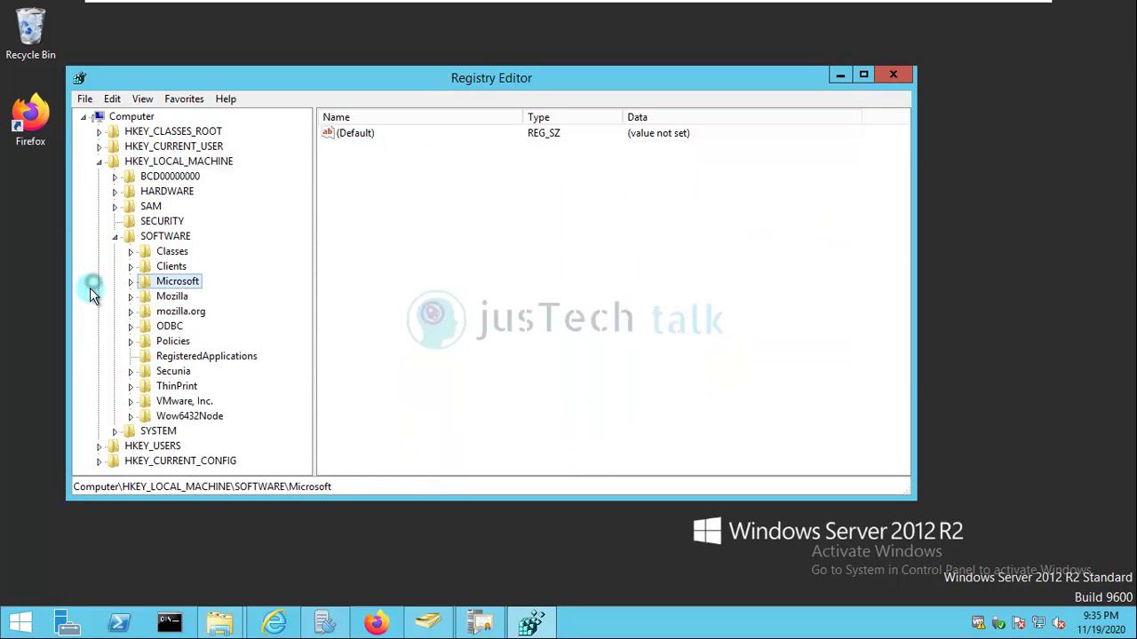
left_click(114, 236)
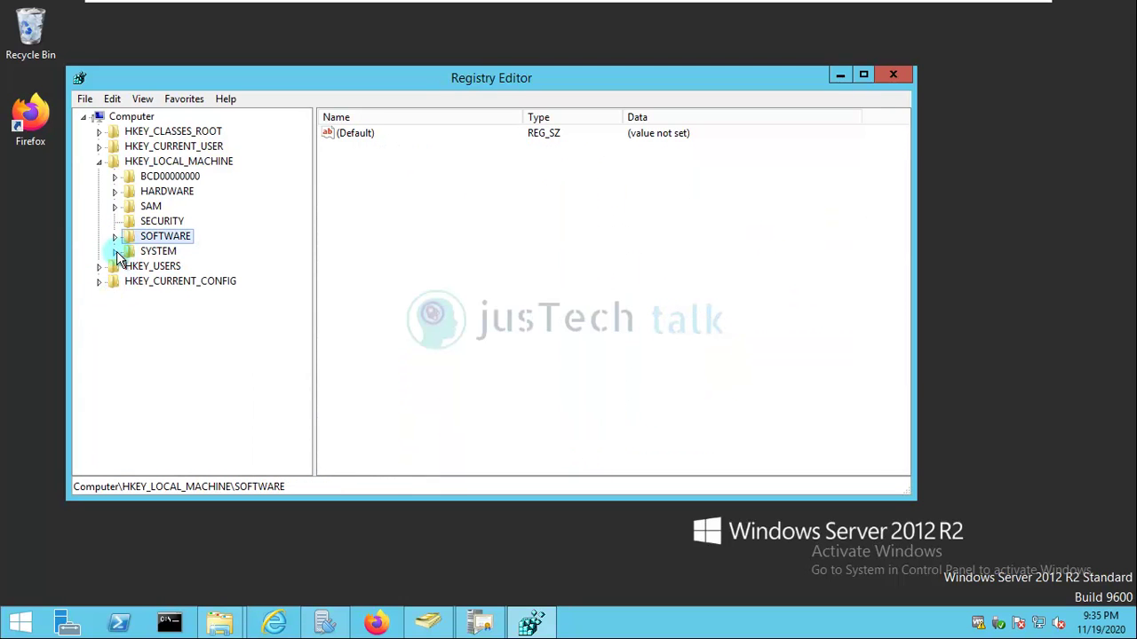
left_click(115, 251)
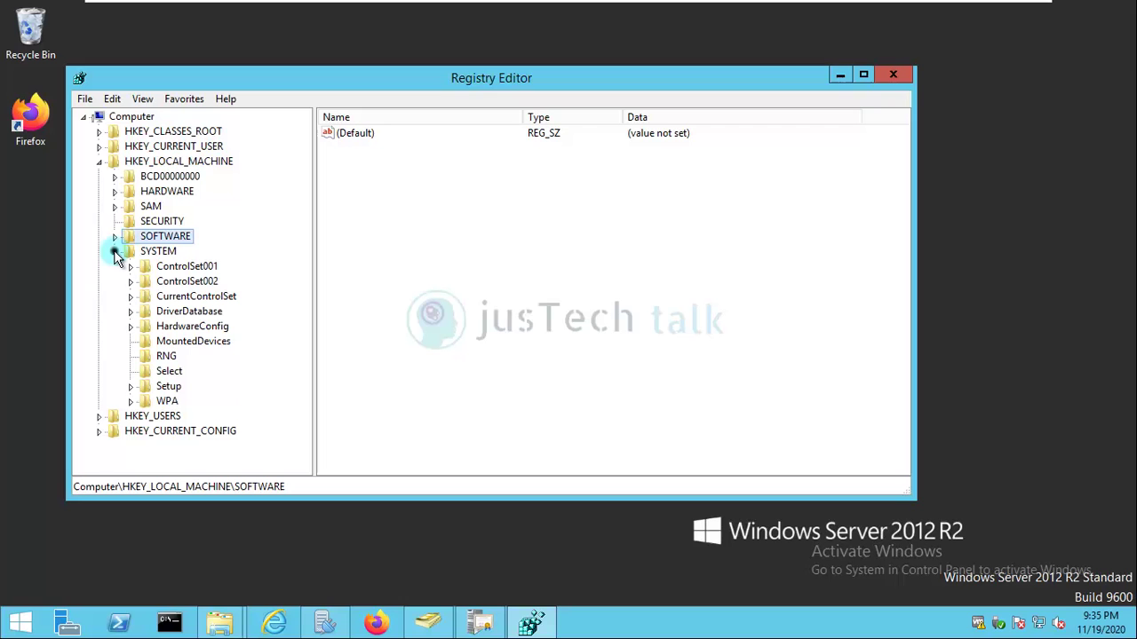
left_click(131, 297)
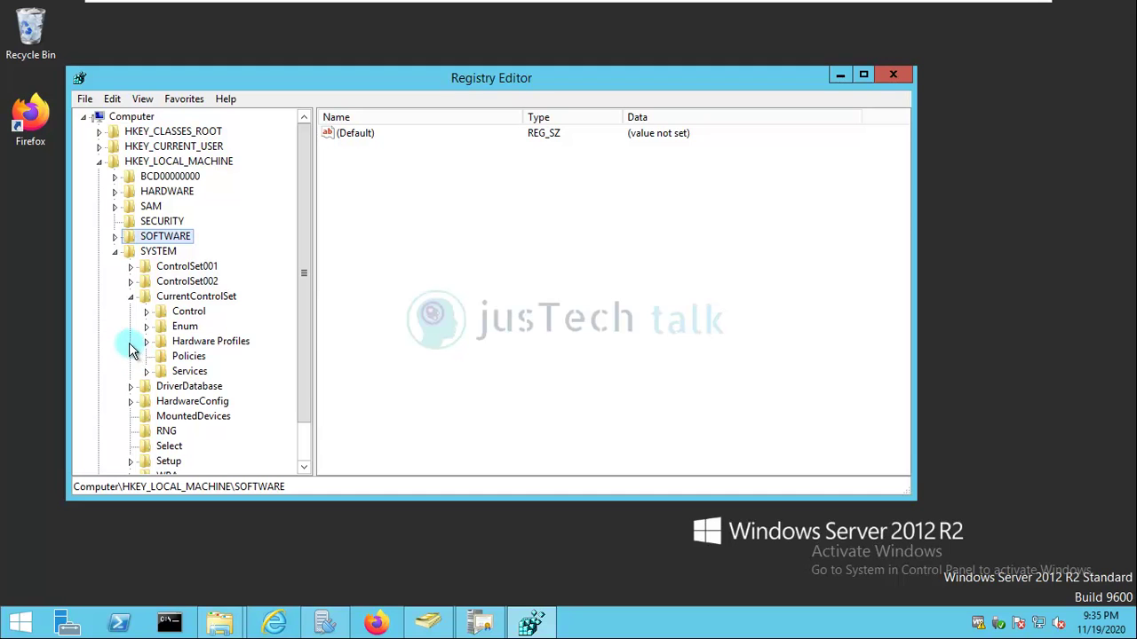
left_click(147, 373)
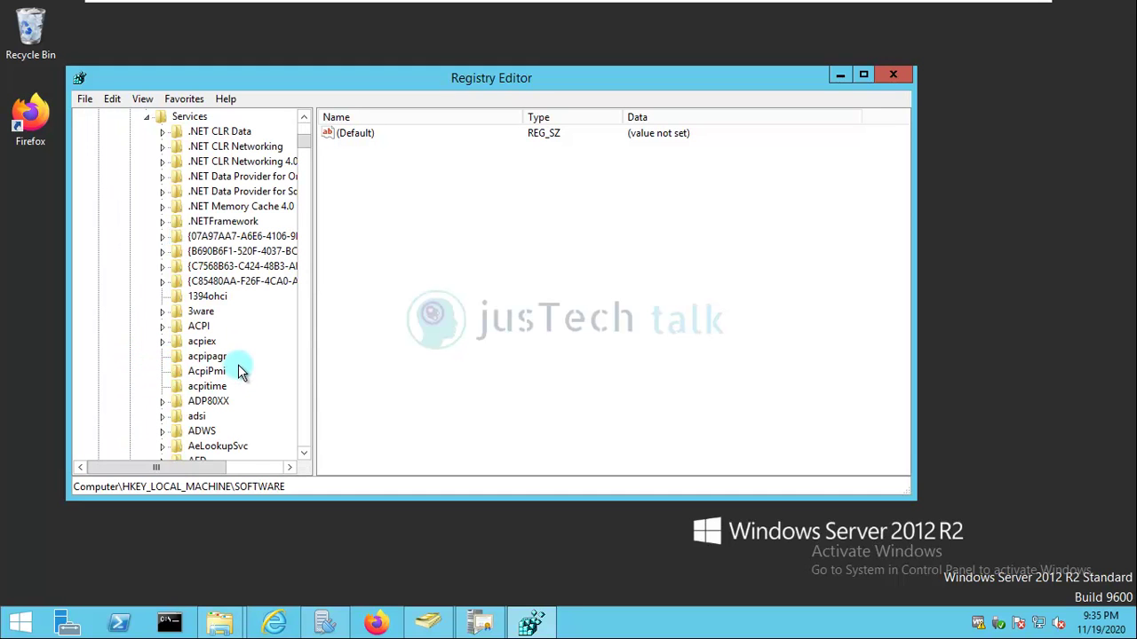
scroll(209, 373, "down", 12)
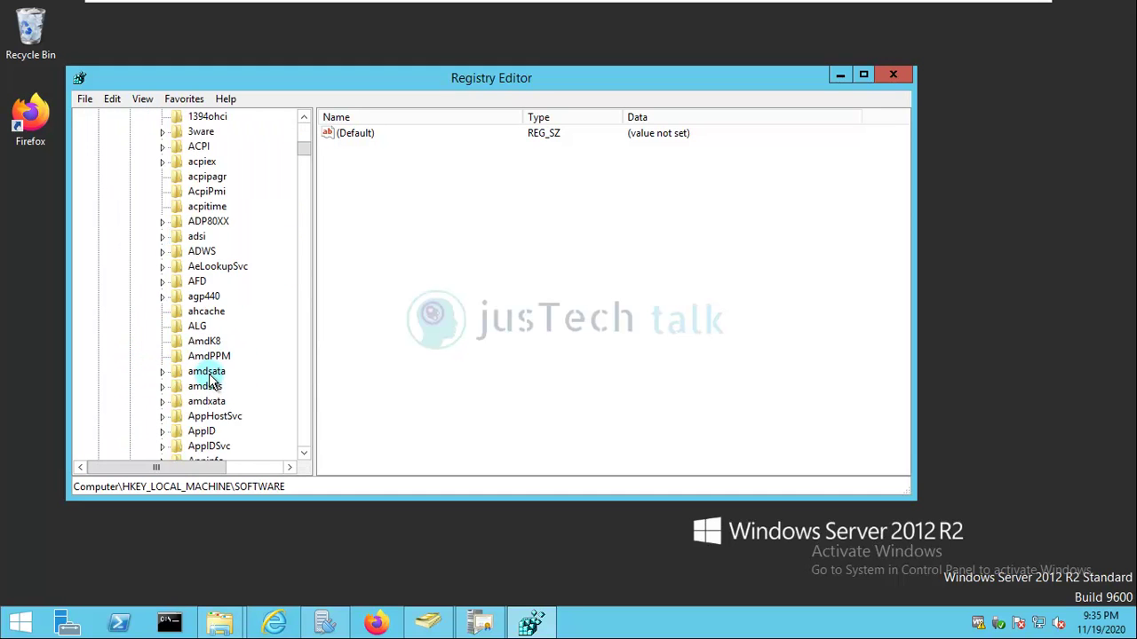
scroll(212, 380, "down", 4)
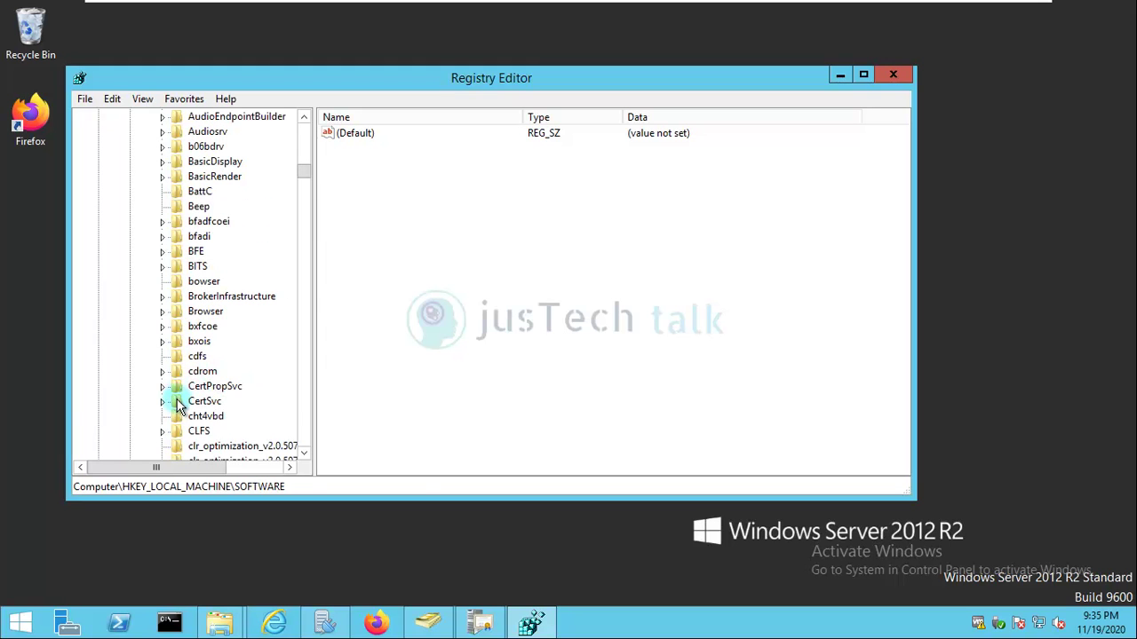
left_click(177, 400)
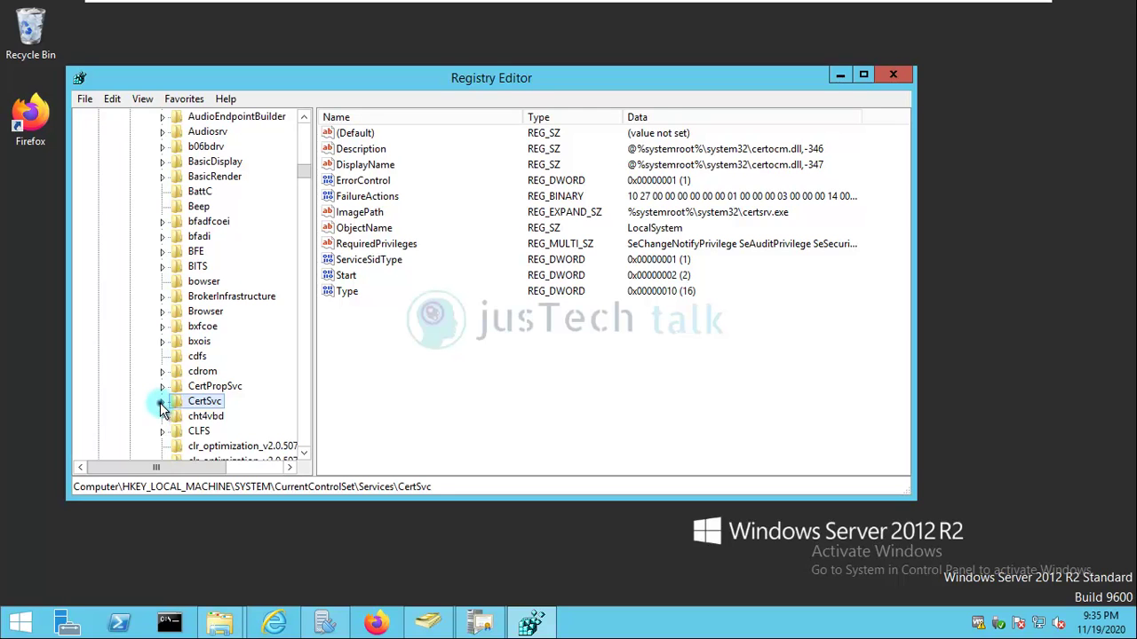
left_click(163, 402)
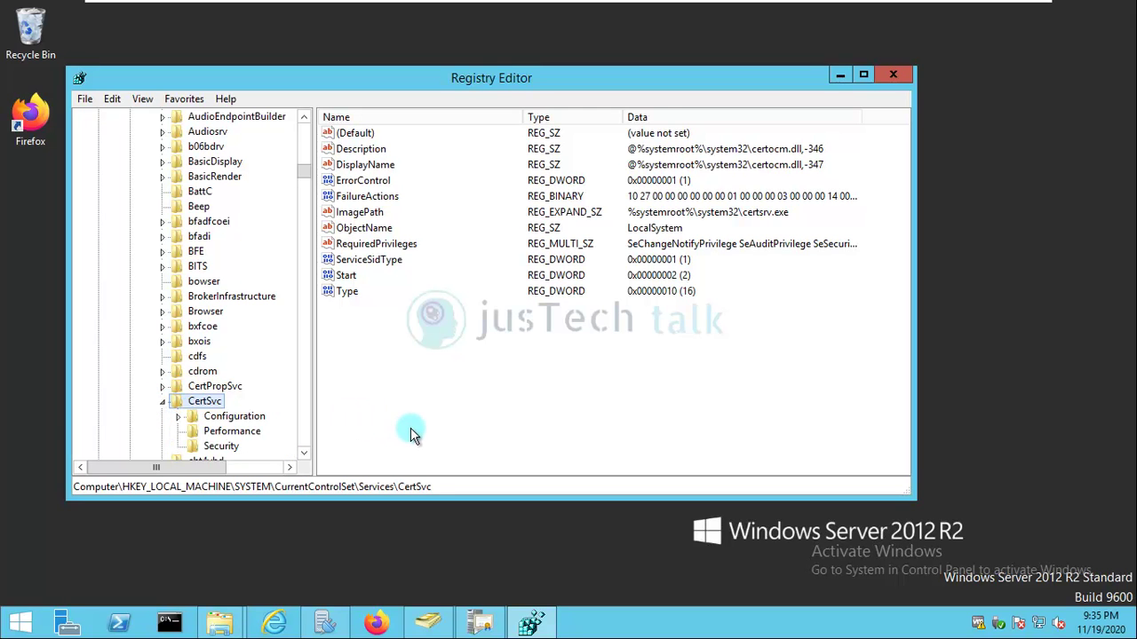
Export the CertSvc Configuration registry key as Configuration Key into the desktop's CA Backup folder, and minimize the Registry Editor.
right_click(235, 424)
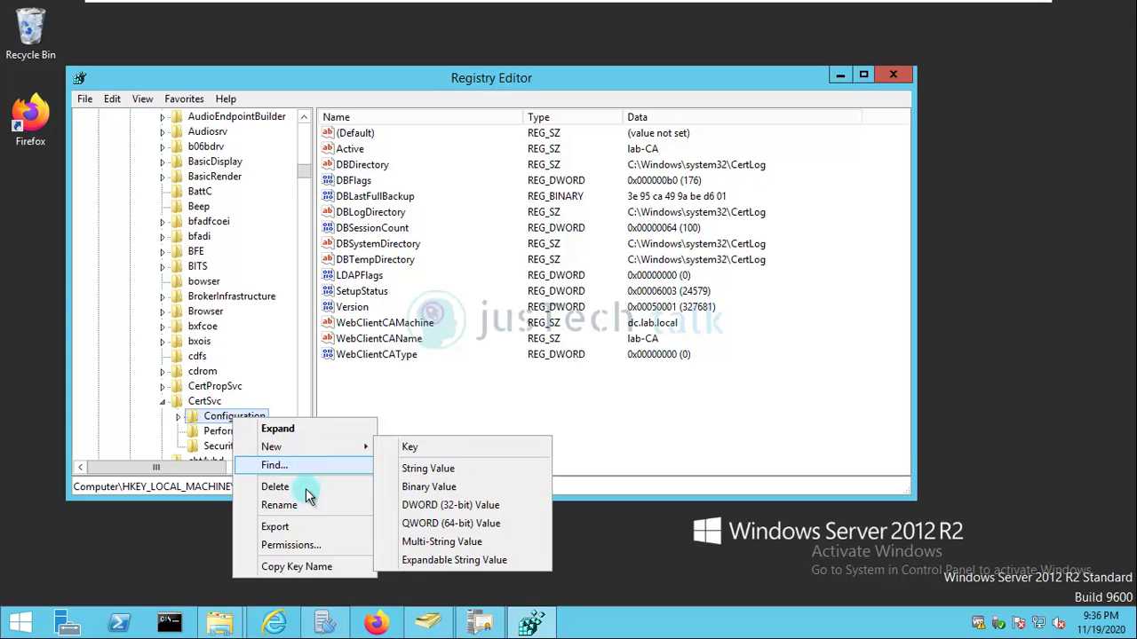
left_click(303, 528)
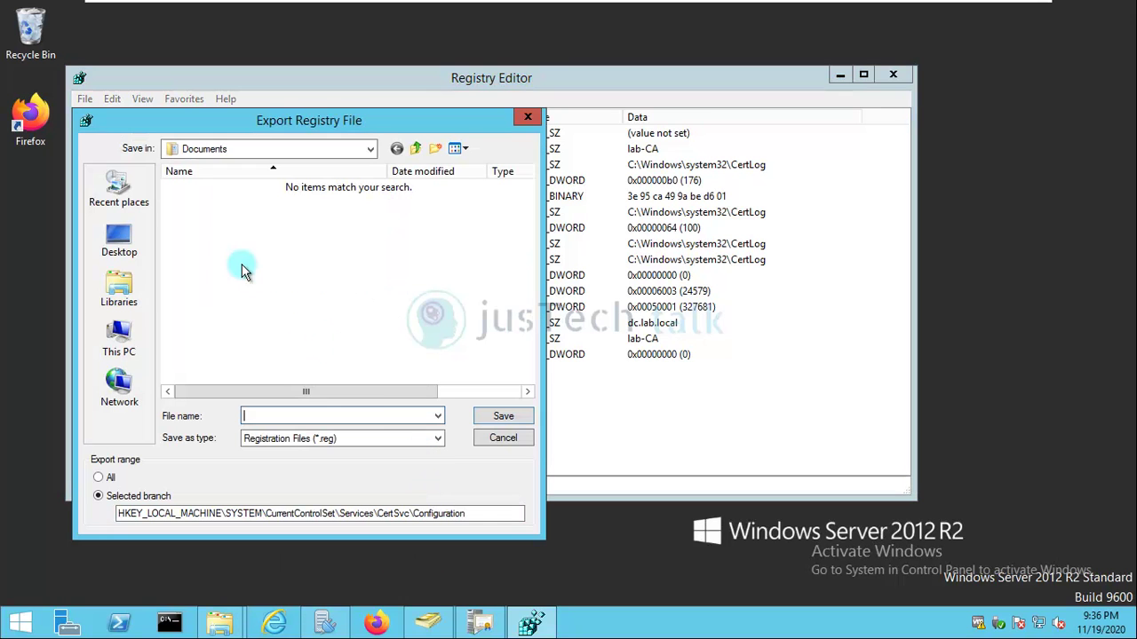
left_click(114, 242)
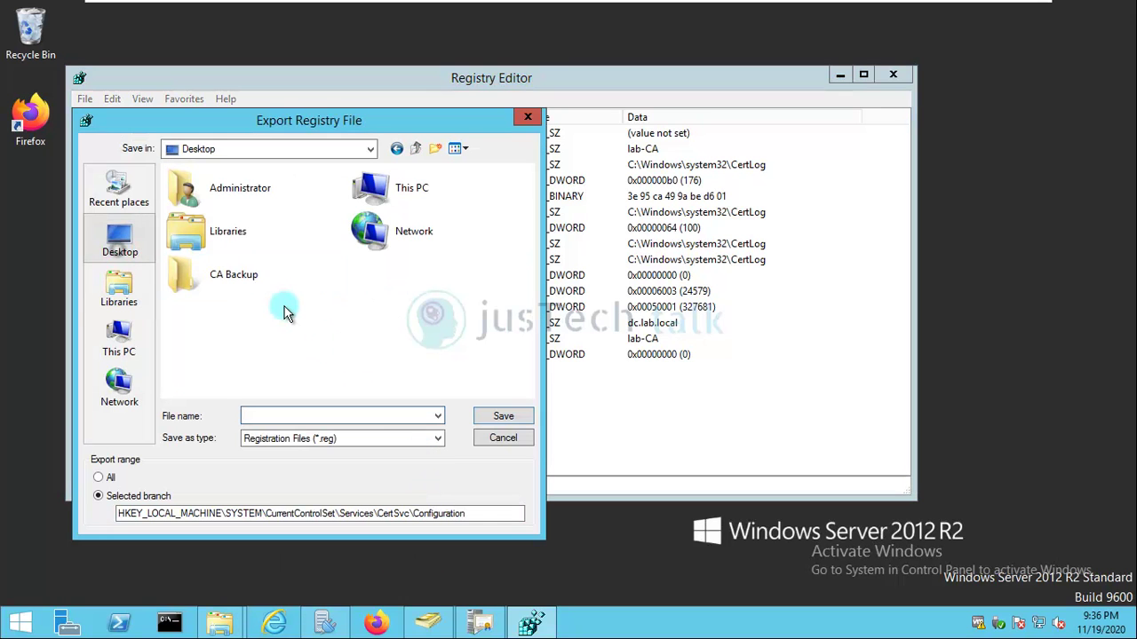
double_click(222, 284)
left_click(367, 416)
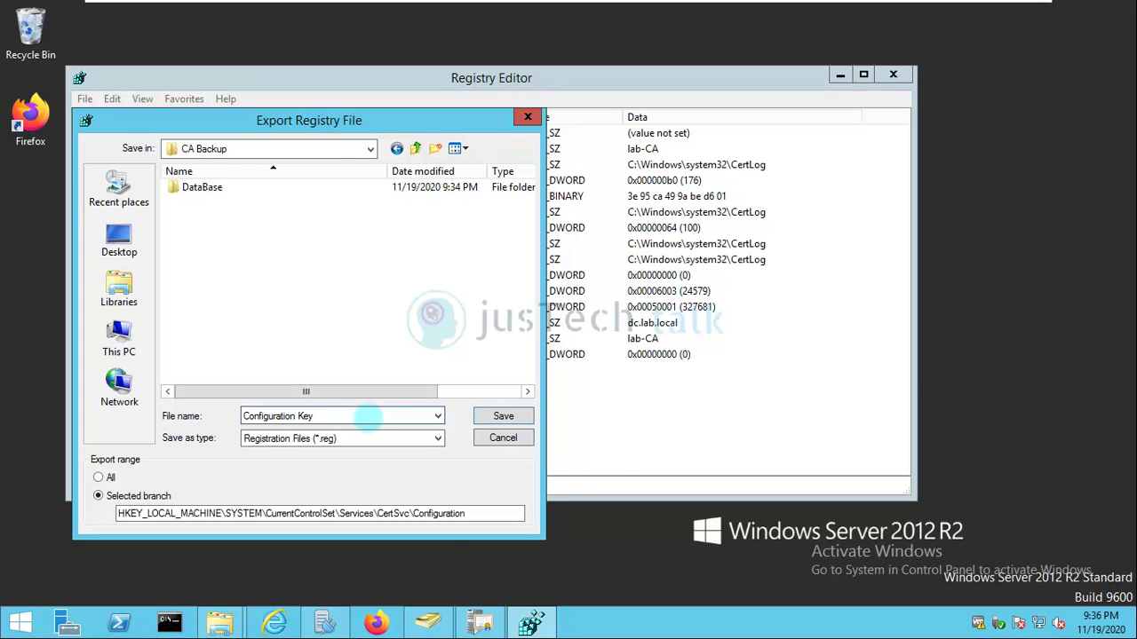
left_click(511, 415)
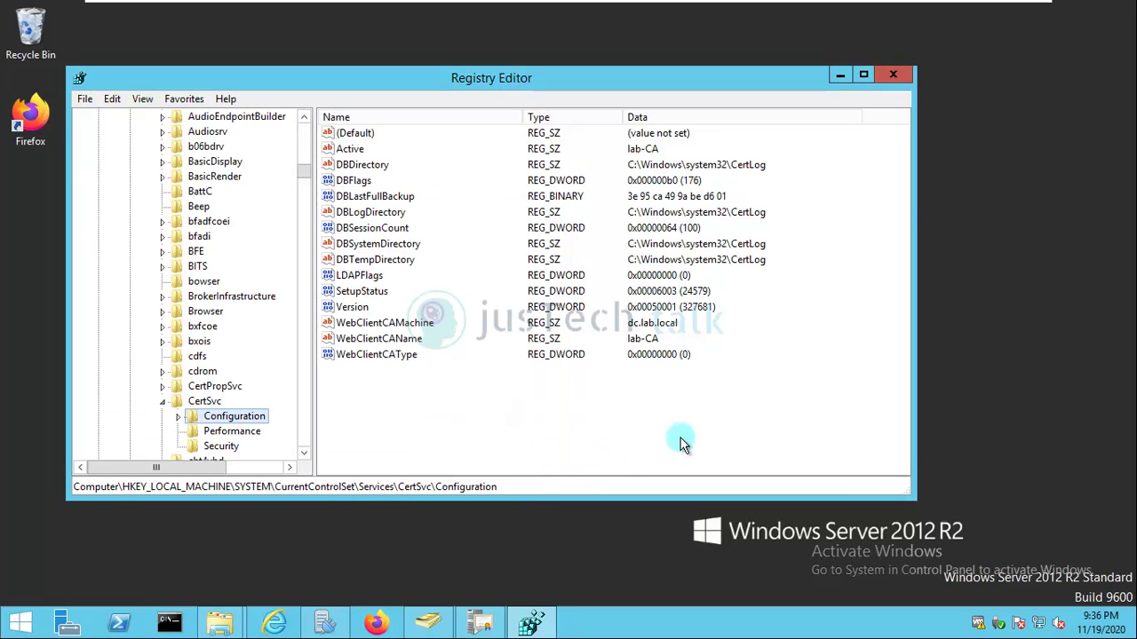
left_click(841, 76)
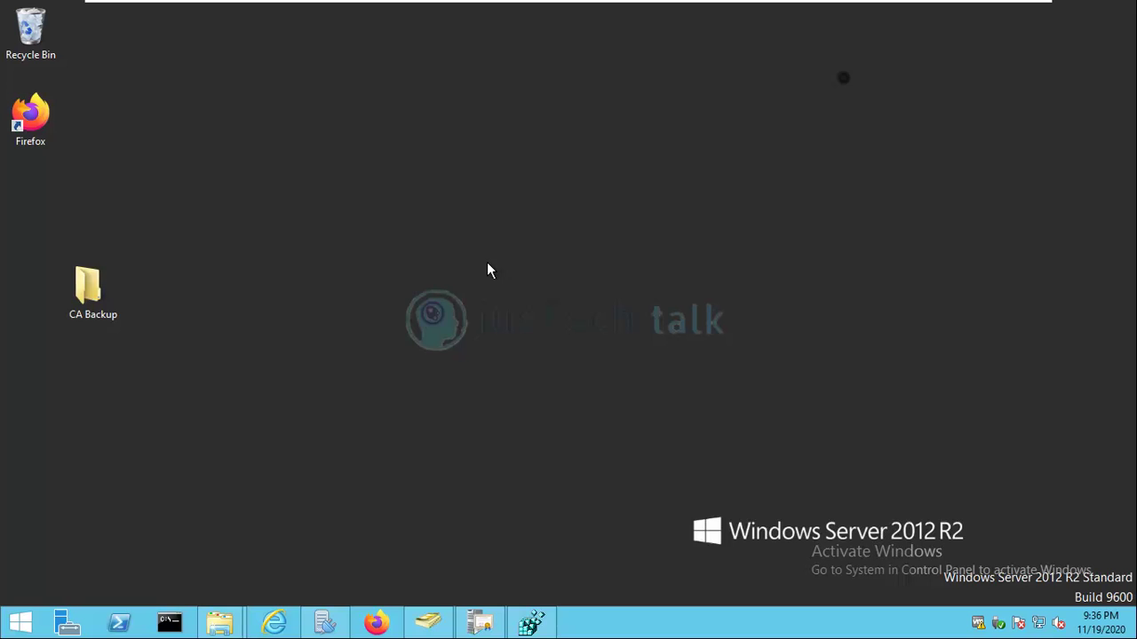
Check the CA Backup folder's contents and copy the folder into CA Migration on the 192.168.10.150 server's desktop.
double_click(71, 304)
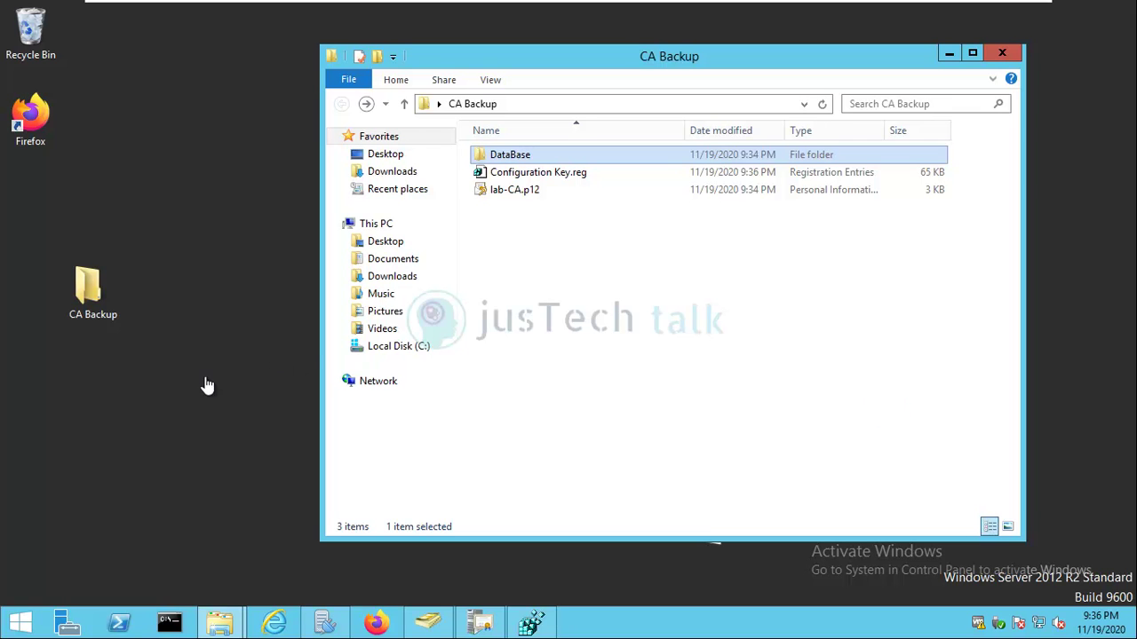
right_click(91, 294)
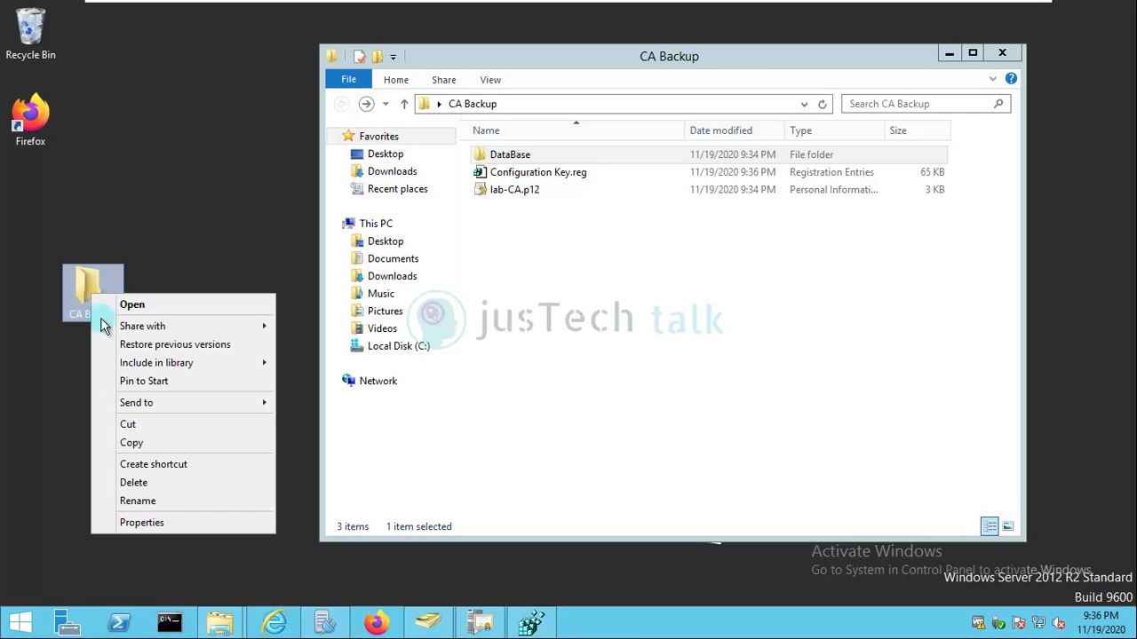
left_click(151, 442)
mouse_move(219, 622)
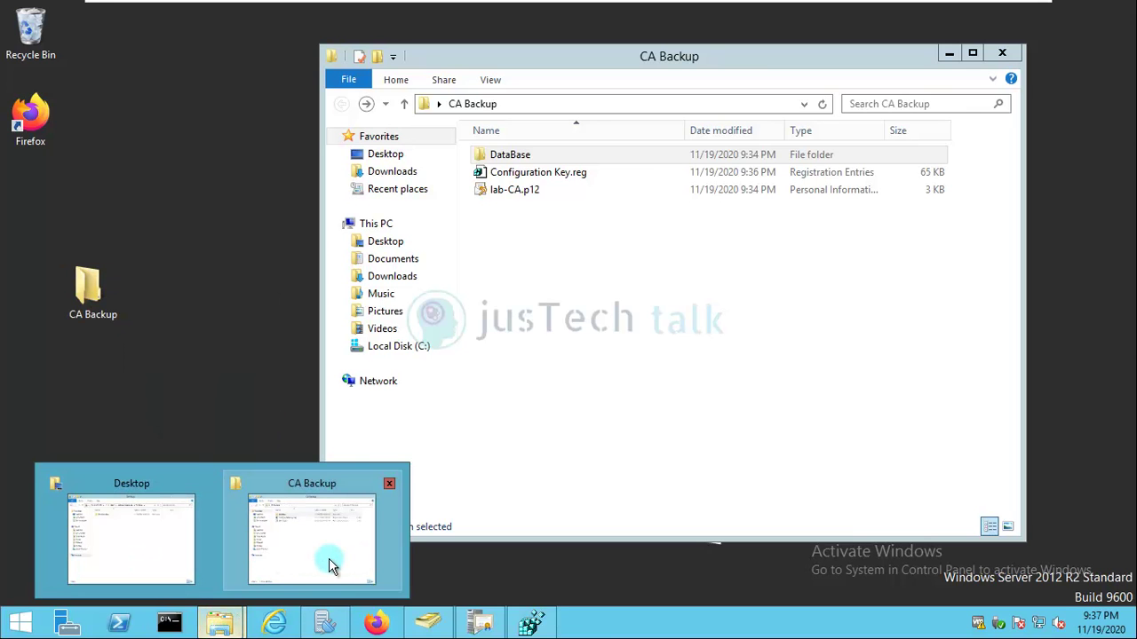
left_click(171, 563)
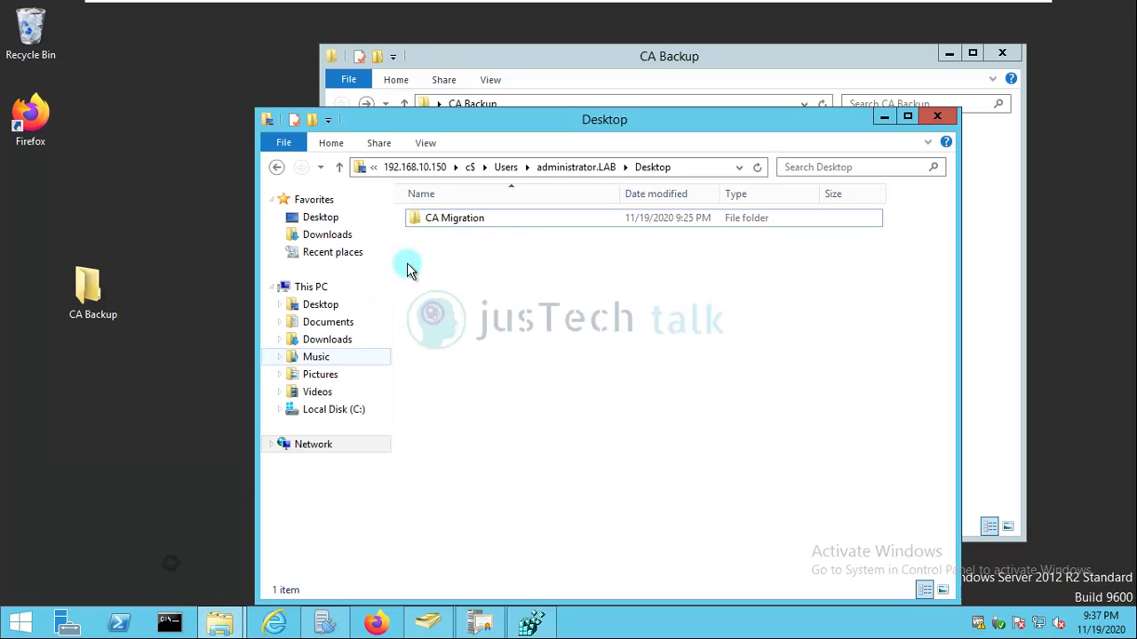
double_click(450, 226)
right_click(548, 344)
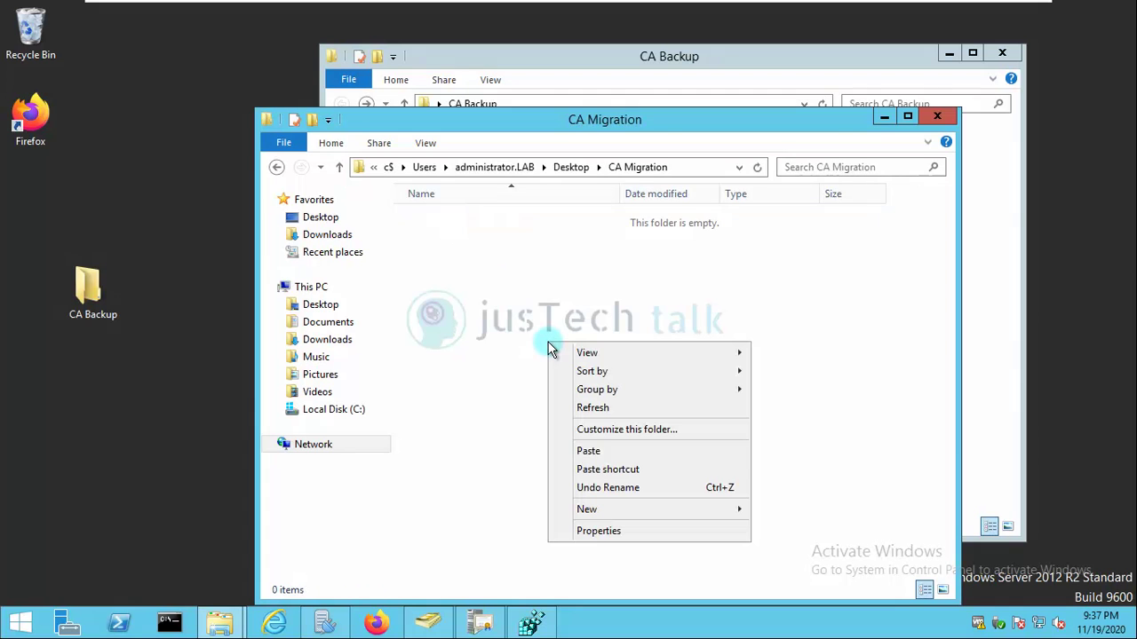
left_click(588, 451)
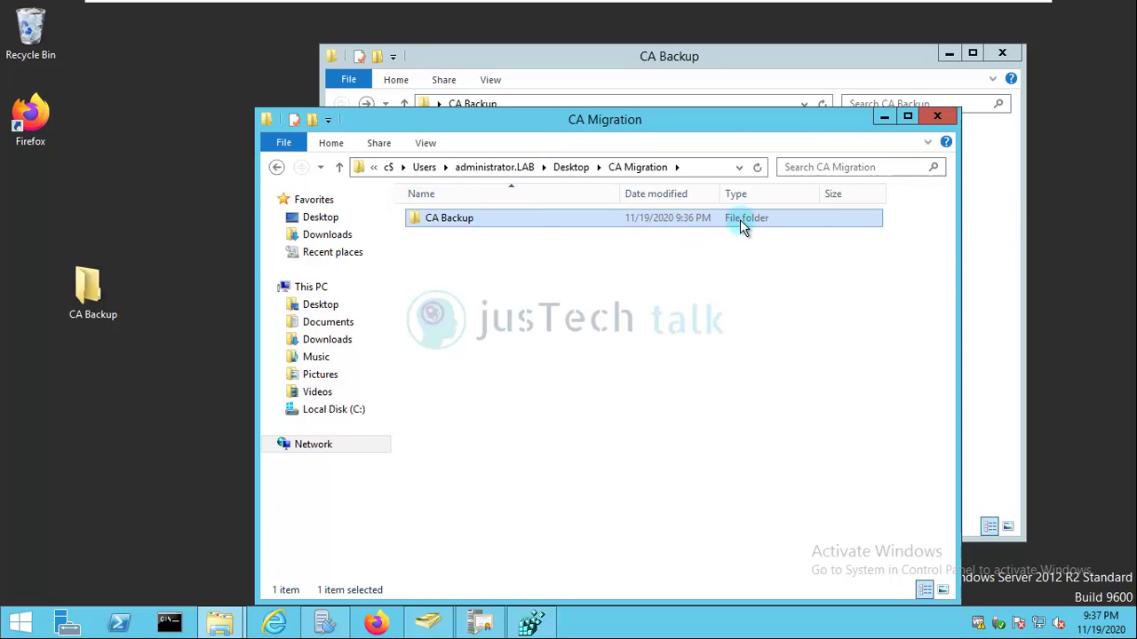
left_click(884, 116)
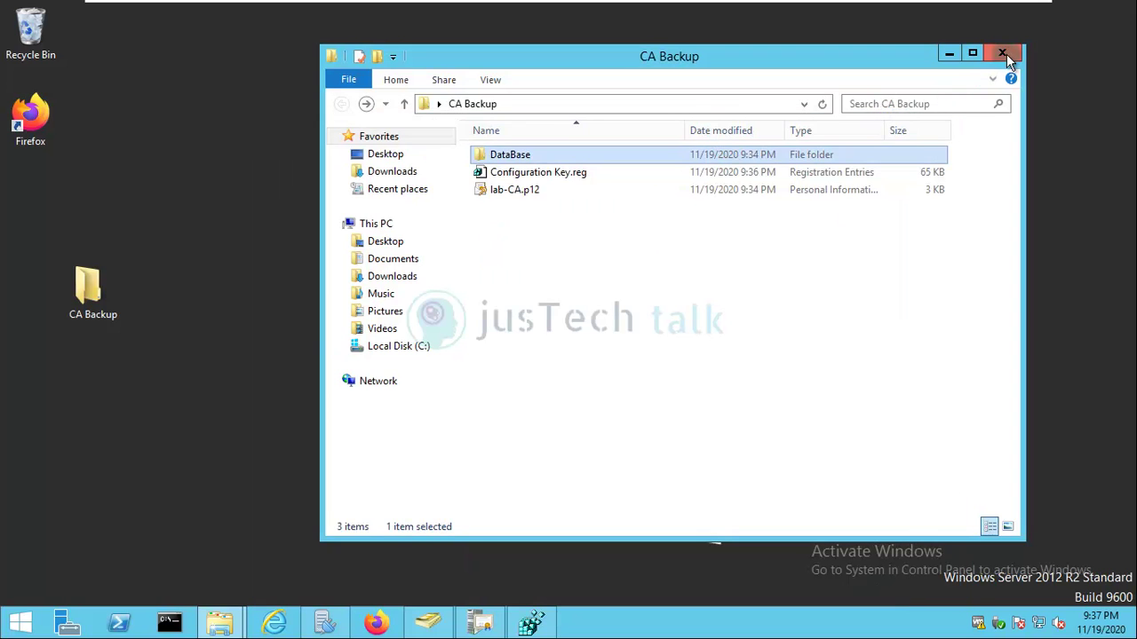
left_click(1004, 54)
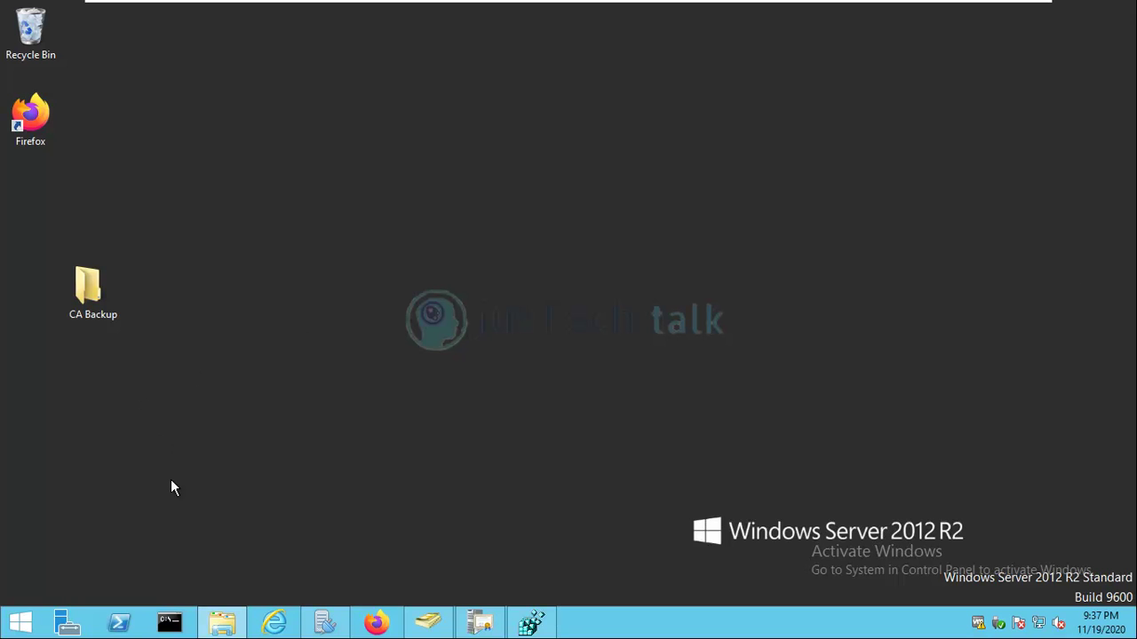
Open Server Manager and start the Remove Roles and Features Wizard for dc.lab.local, advancing to the server roles.
left_click(67, 620)
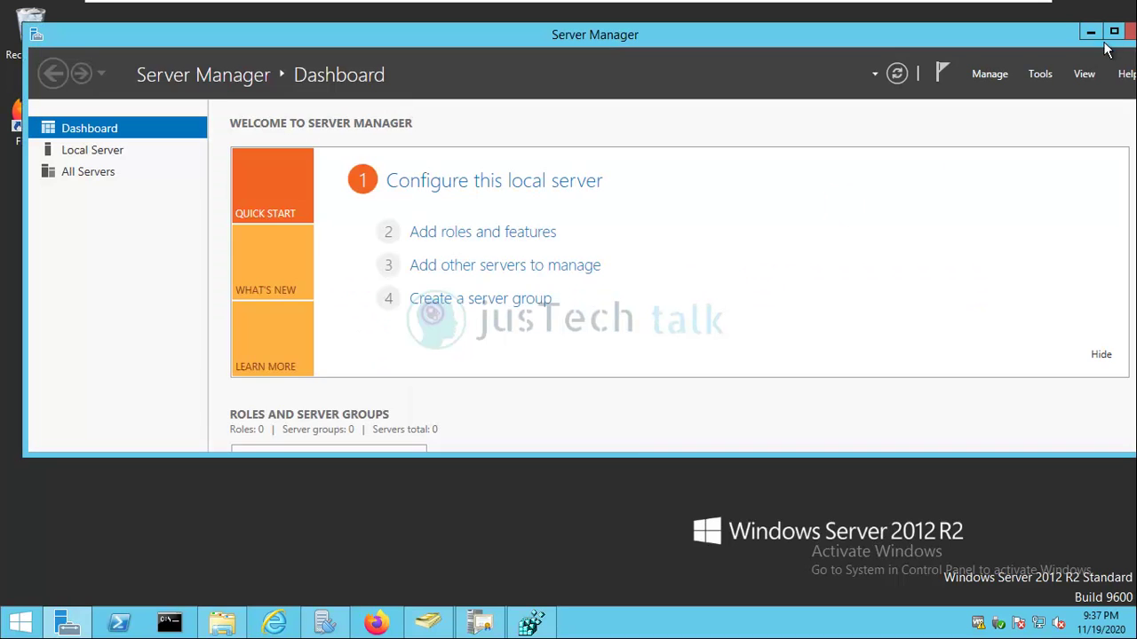
left_click(1114, 34)
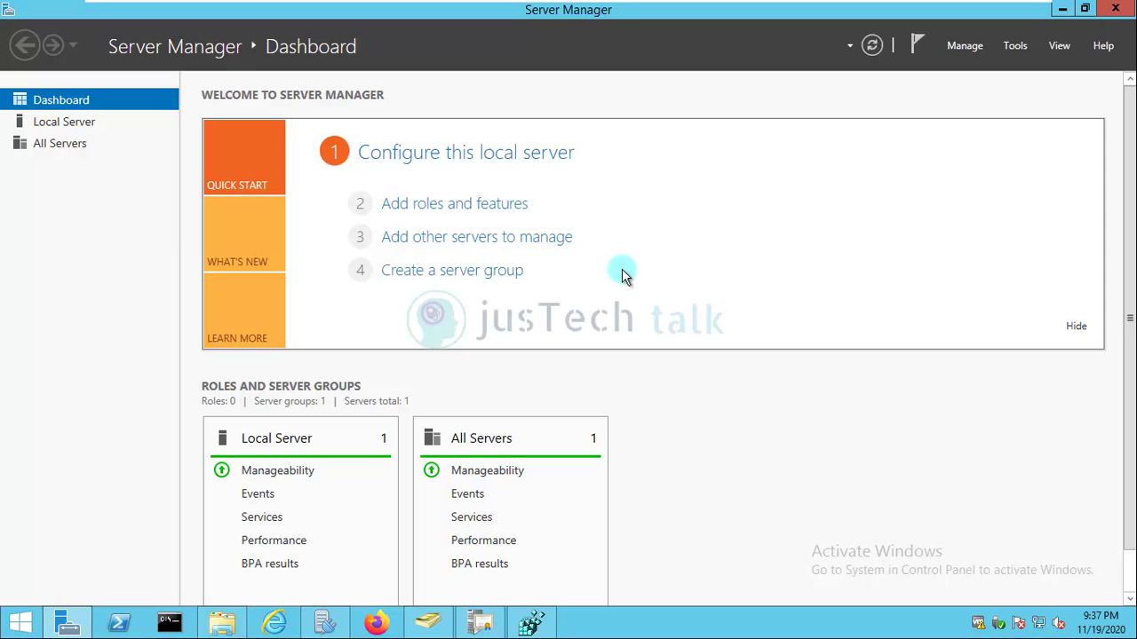
left_click(459, 210)
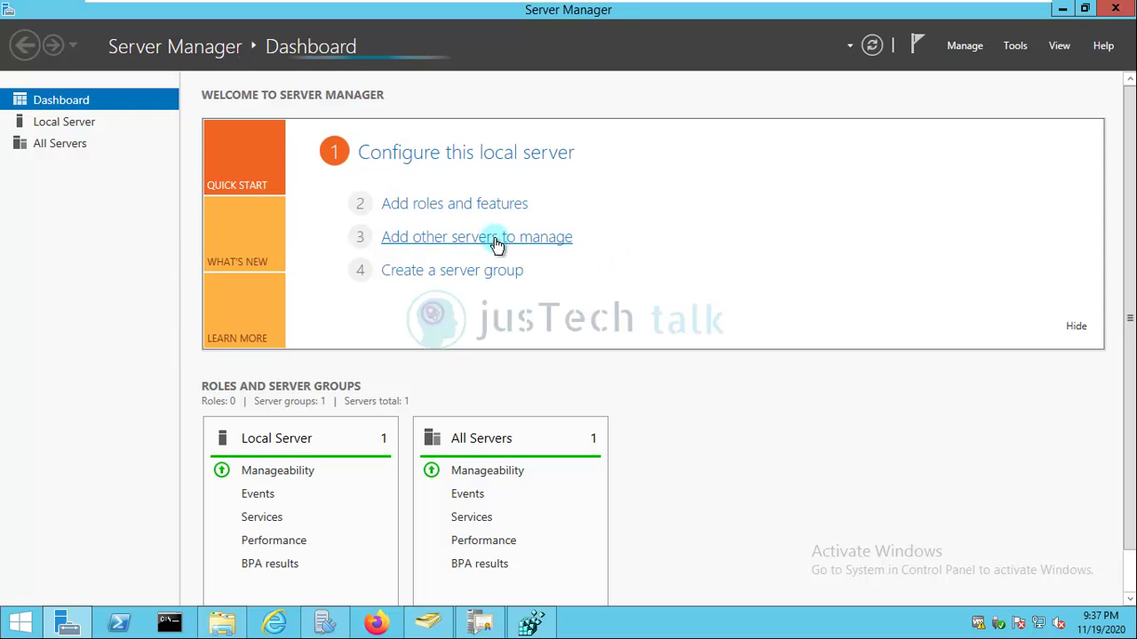
left_click(972, 53)
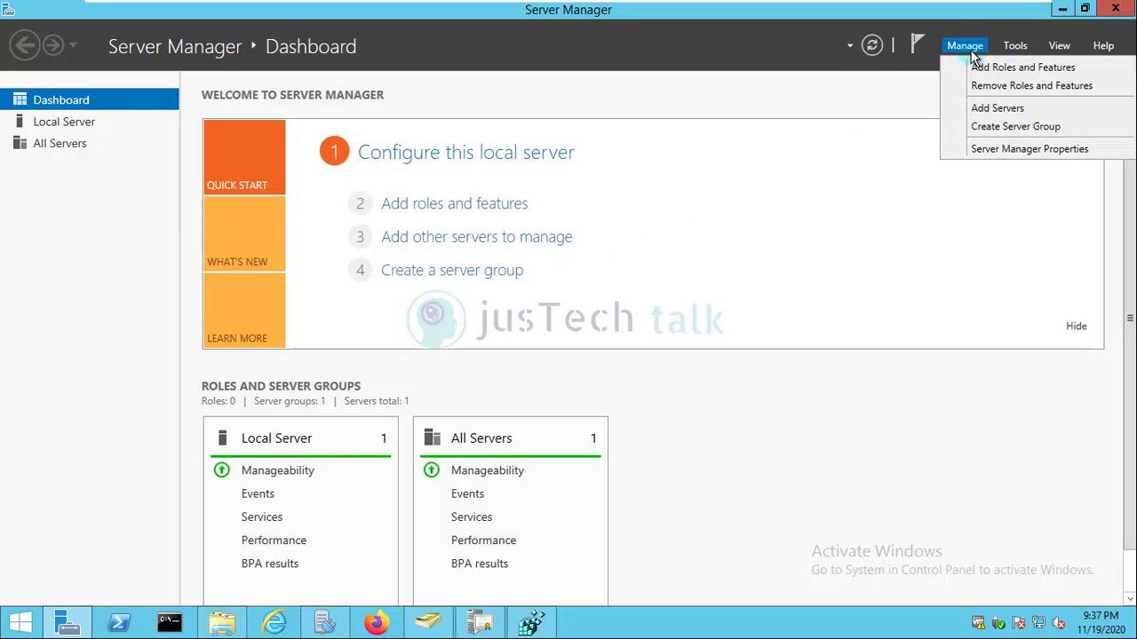
left_click(1020, 88)
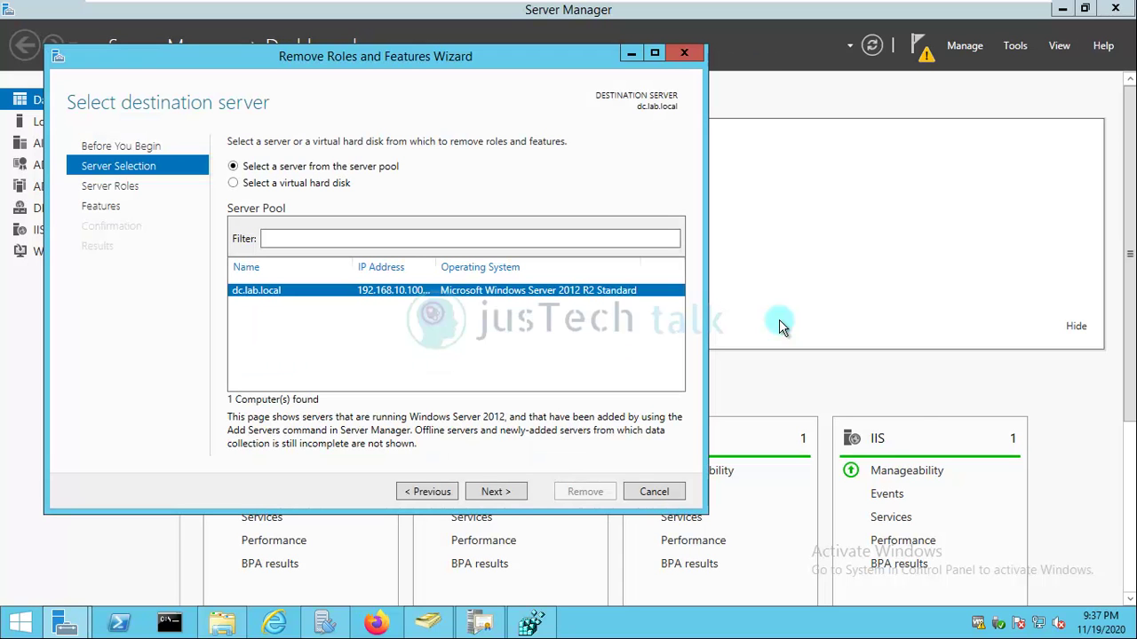
left_click(508, 493)
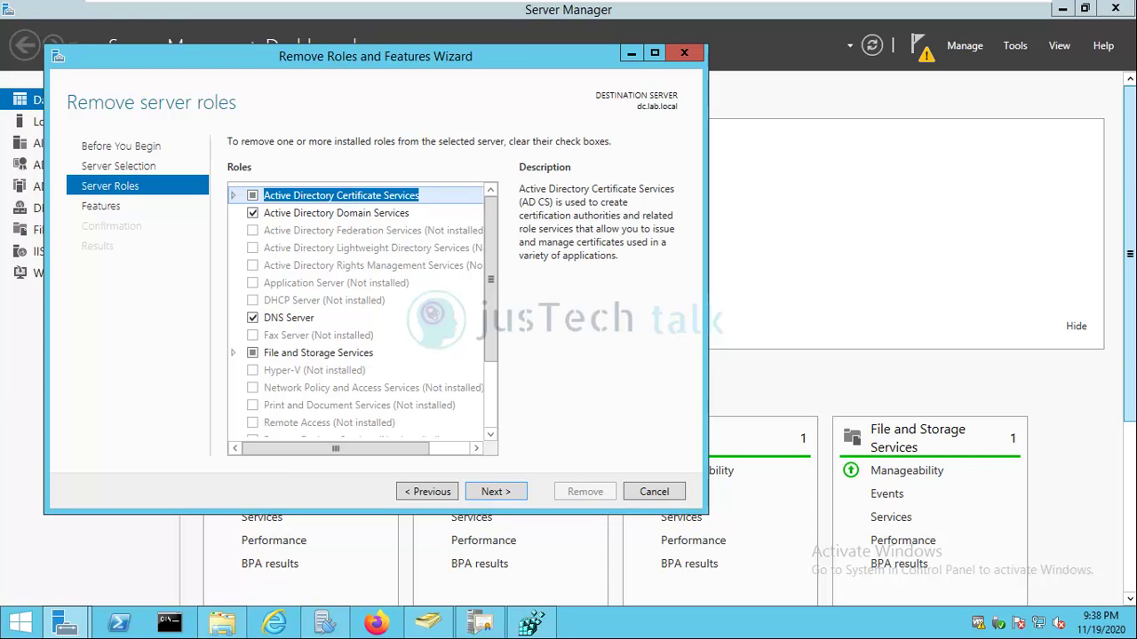
Try to mark the whole Active Directory Certificate Services role and its management tools for removal.
left_click(253, 195)
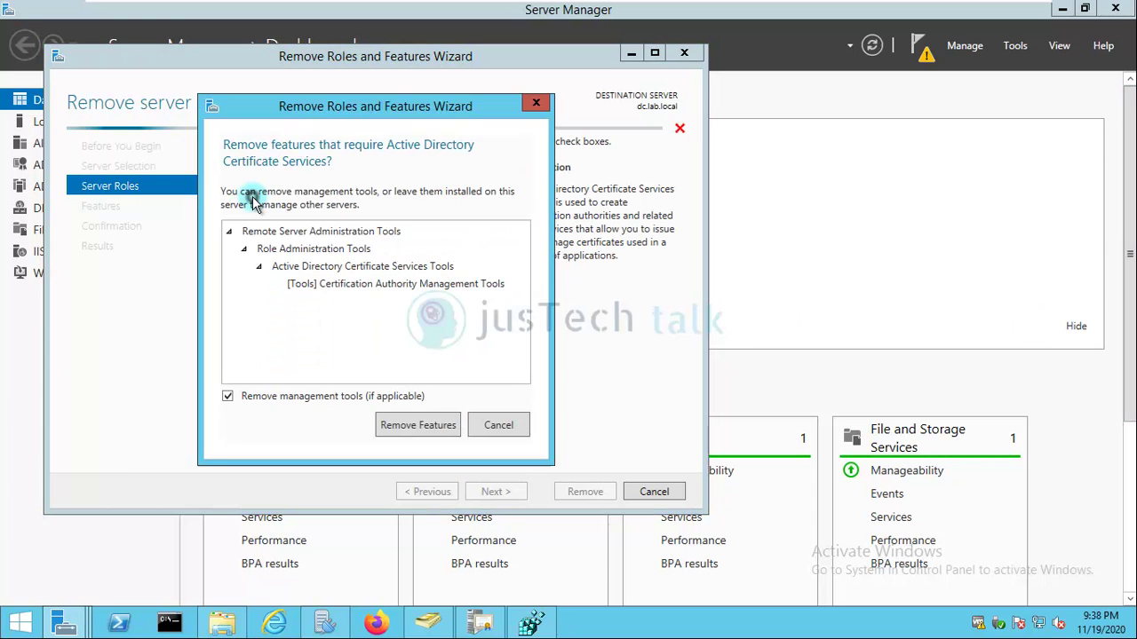
left_click(431, 425)
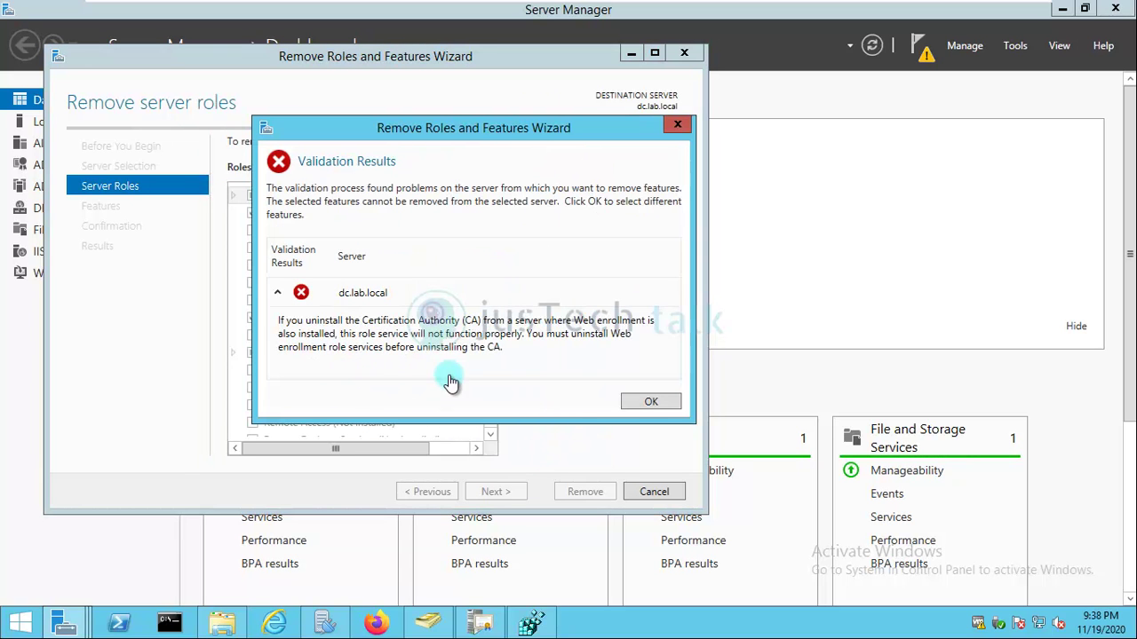
left_click(668, 405)
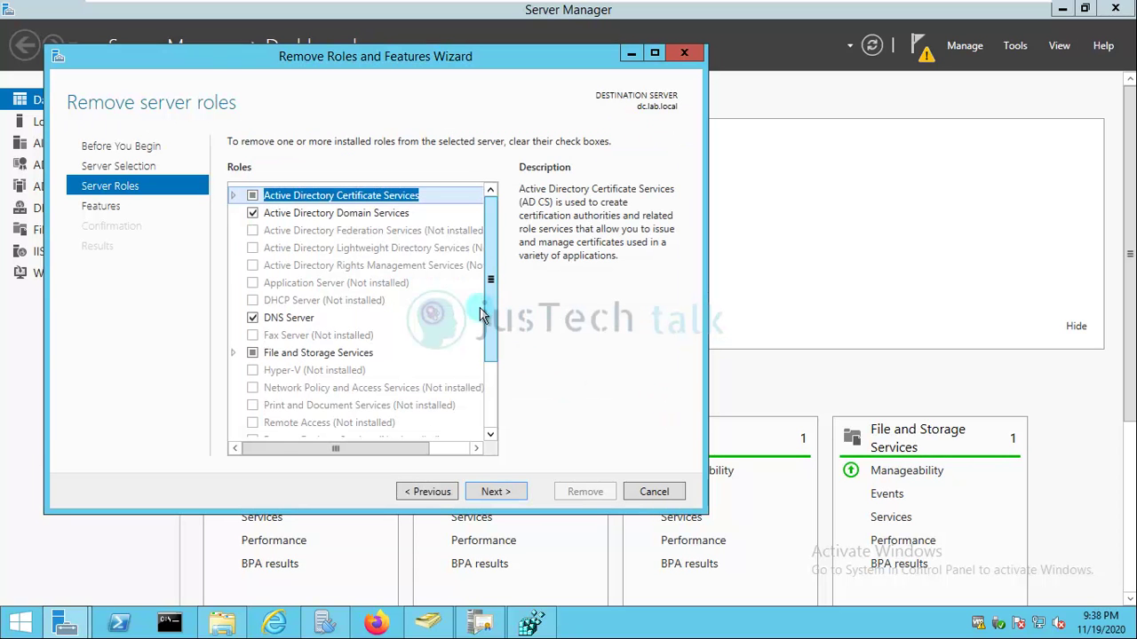
Remove the Certification Authority Web Enrollment role service, allowing the destination server to restart automatically if required.
left_click(232, 195)
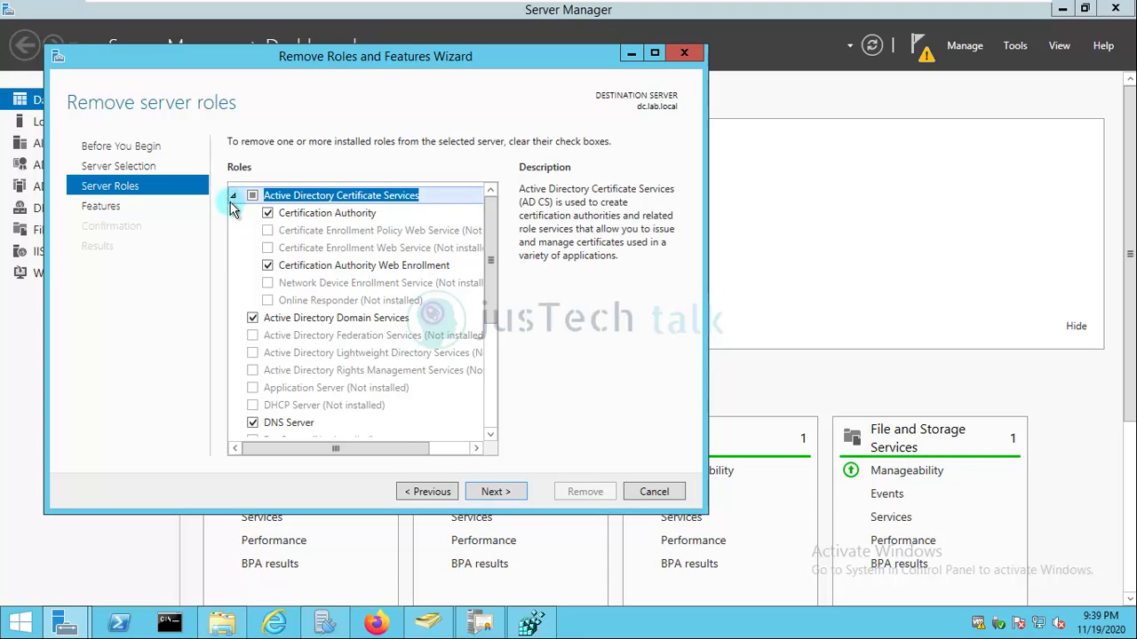
left_click(267, 266)
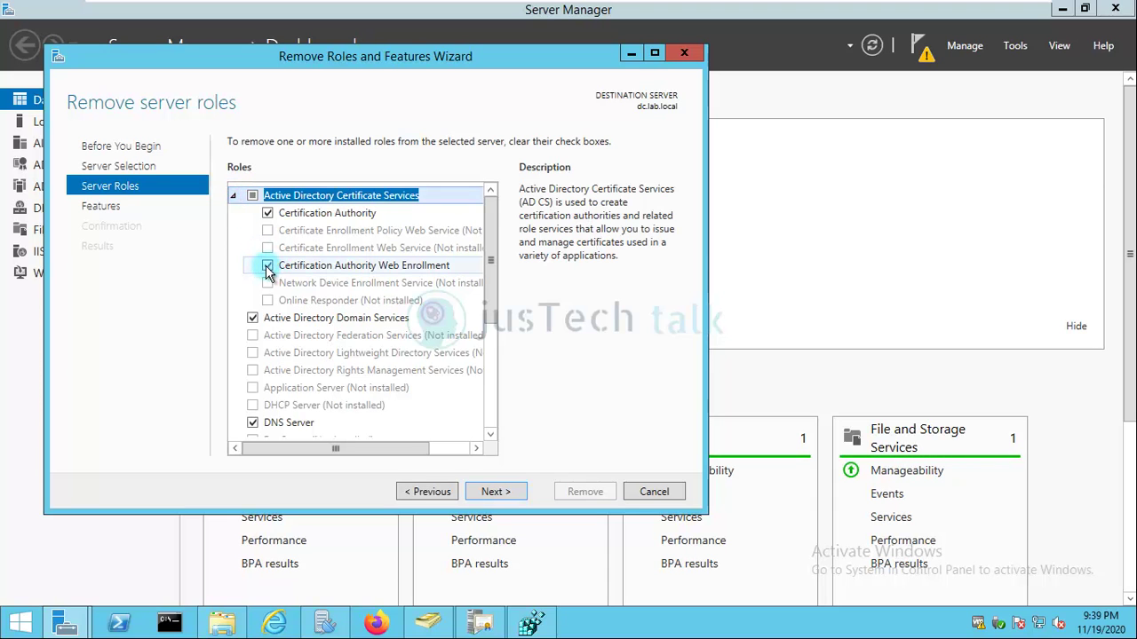
left_click(494, 492)
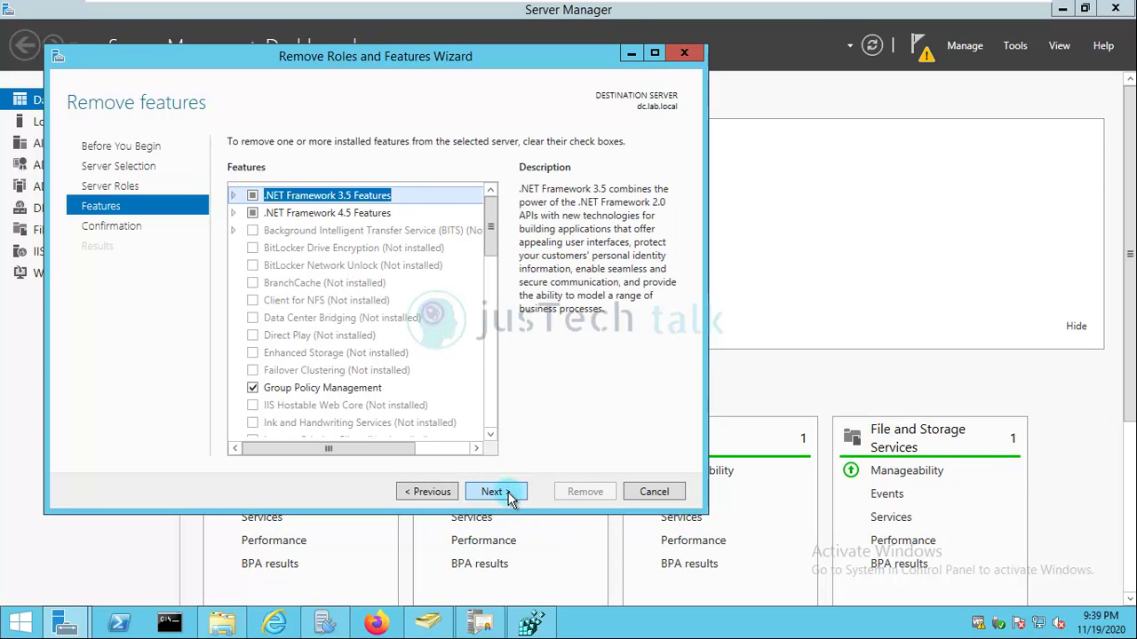
left_click(494, 492)
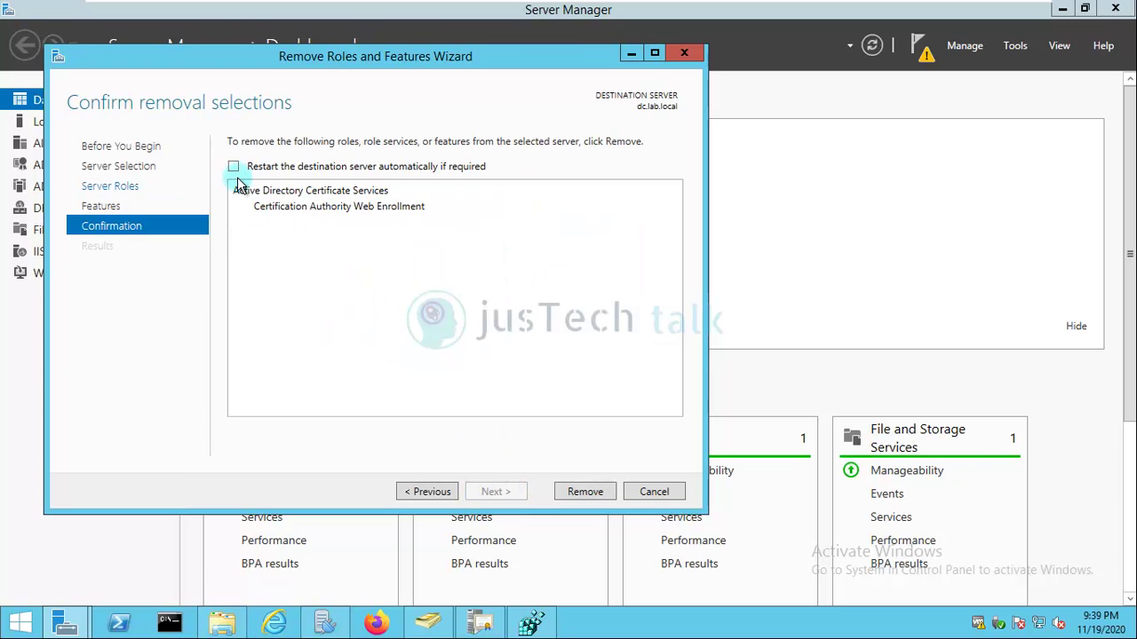
left_click(233, 166)
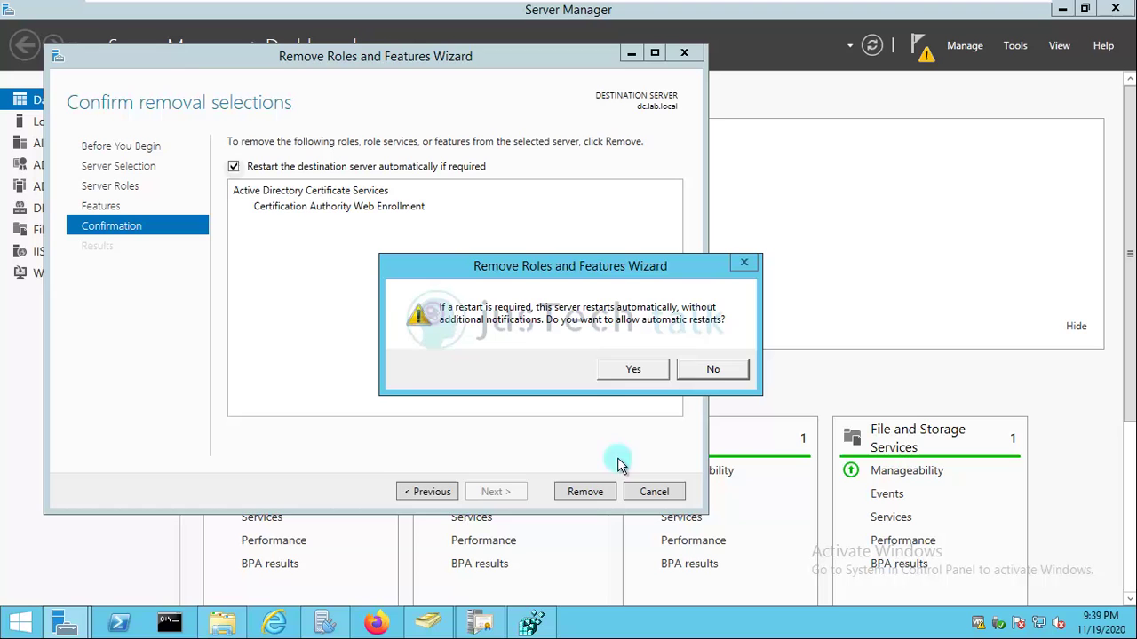
left_click(631, 369)
left_click(594, 494)
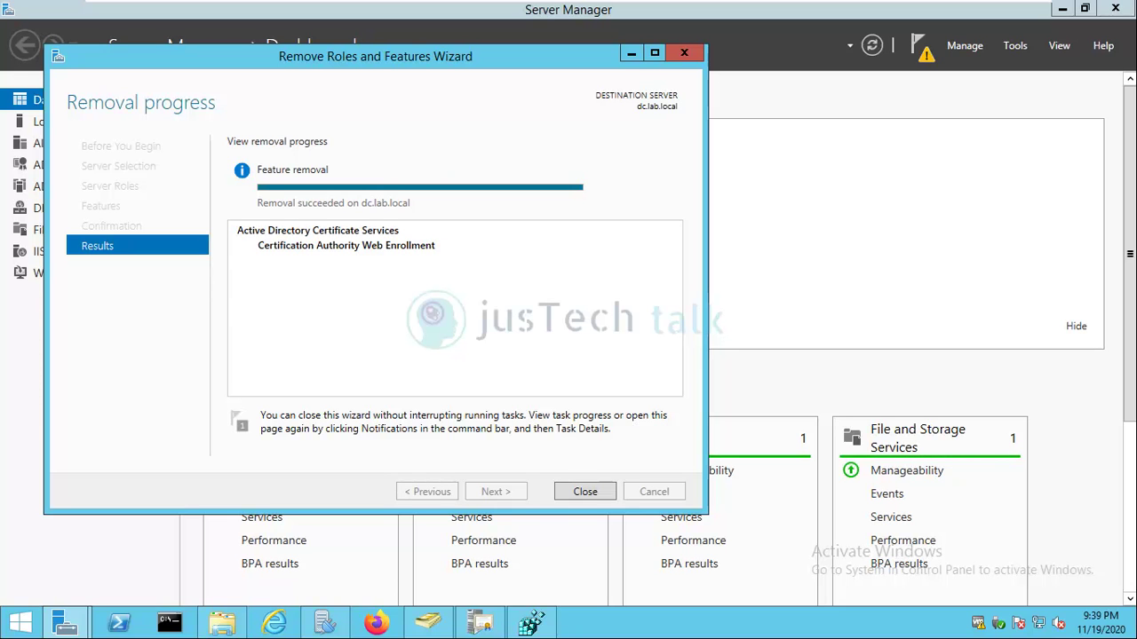
left_click(586, 492)
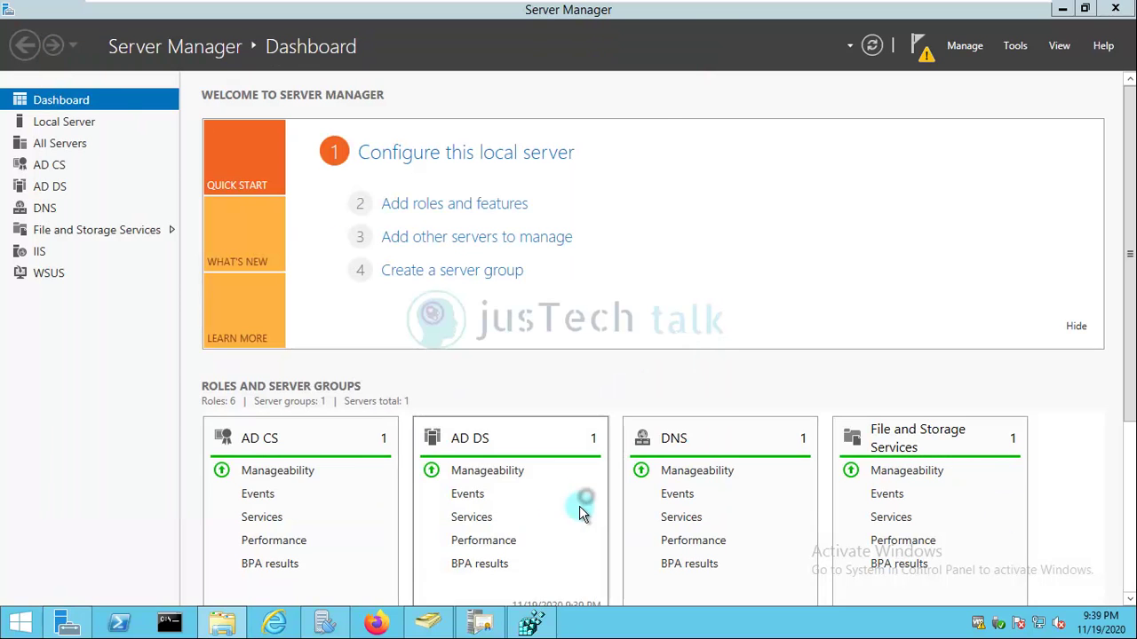
Start the Remove Roles and Features Wizard and mark Active Directory Certificate Services with its management tools for removal, continuing to the confirmation.
left_click(964, 46)
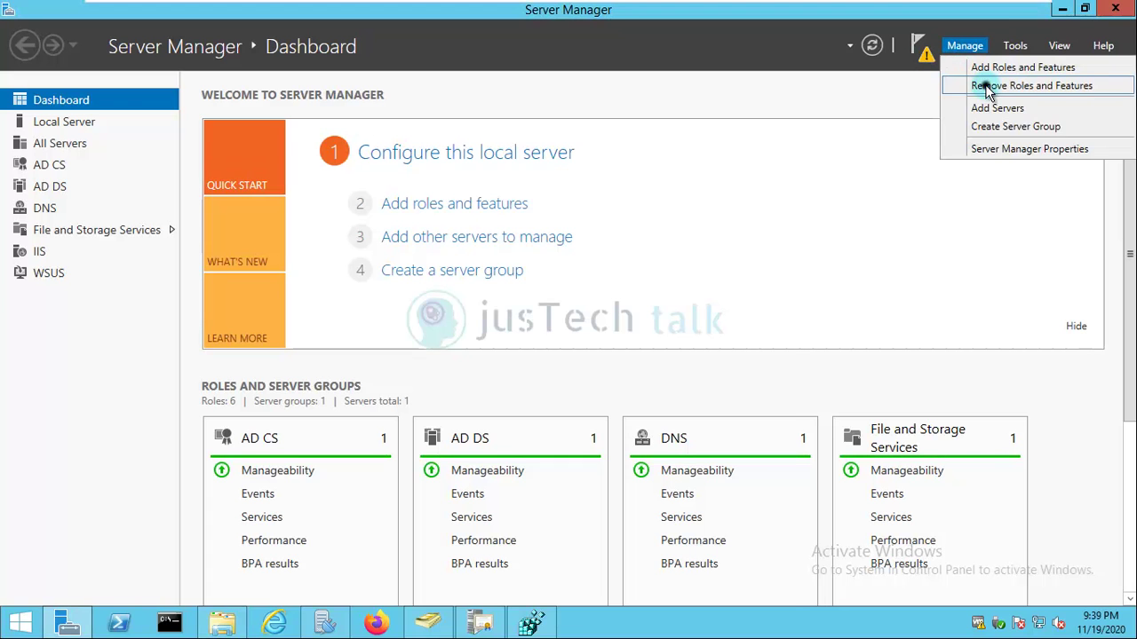
left_click(984, 85)
left_click(582, 578)
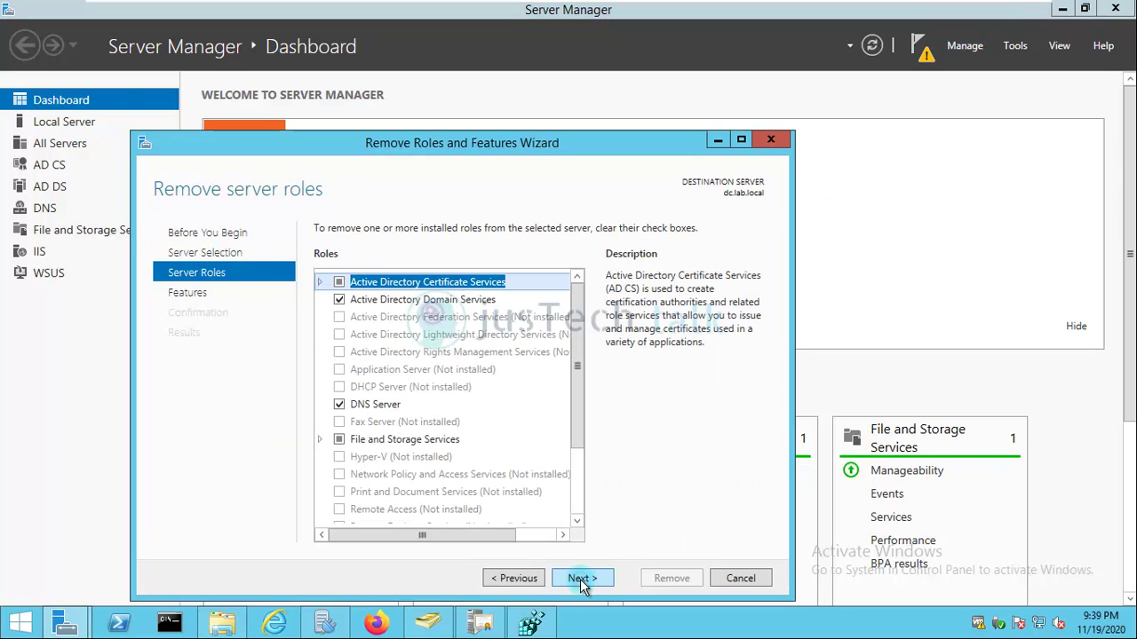
left_click(338, 282)
left_click(529, 523)
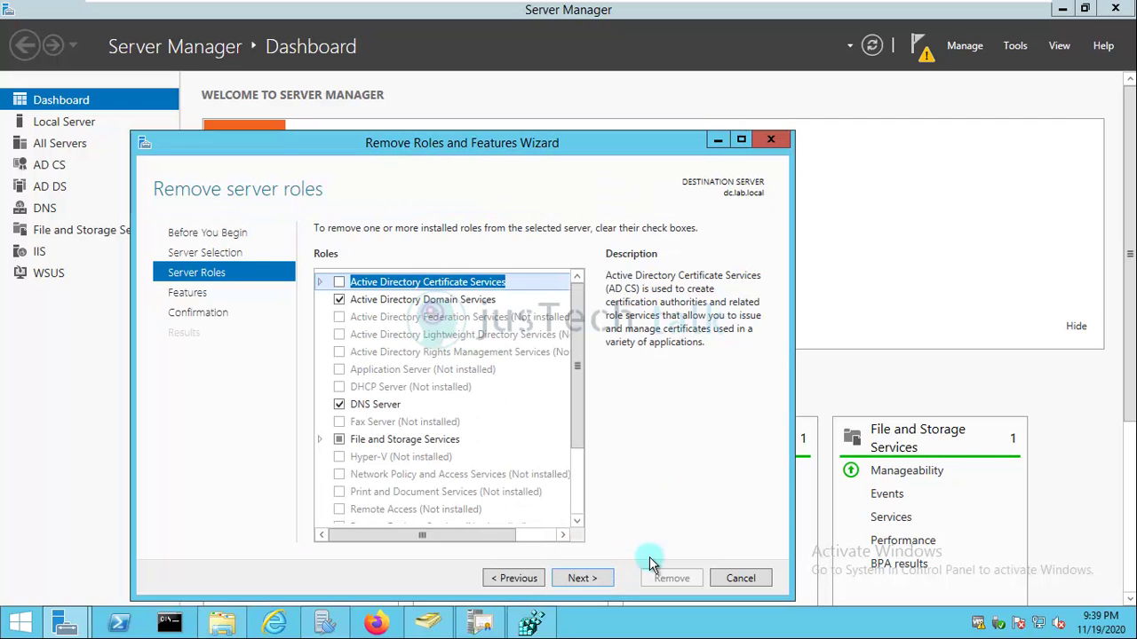
left_click(593, 580)
left_click(590, 580)
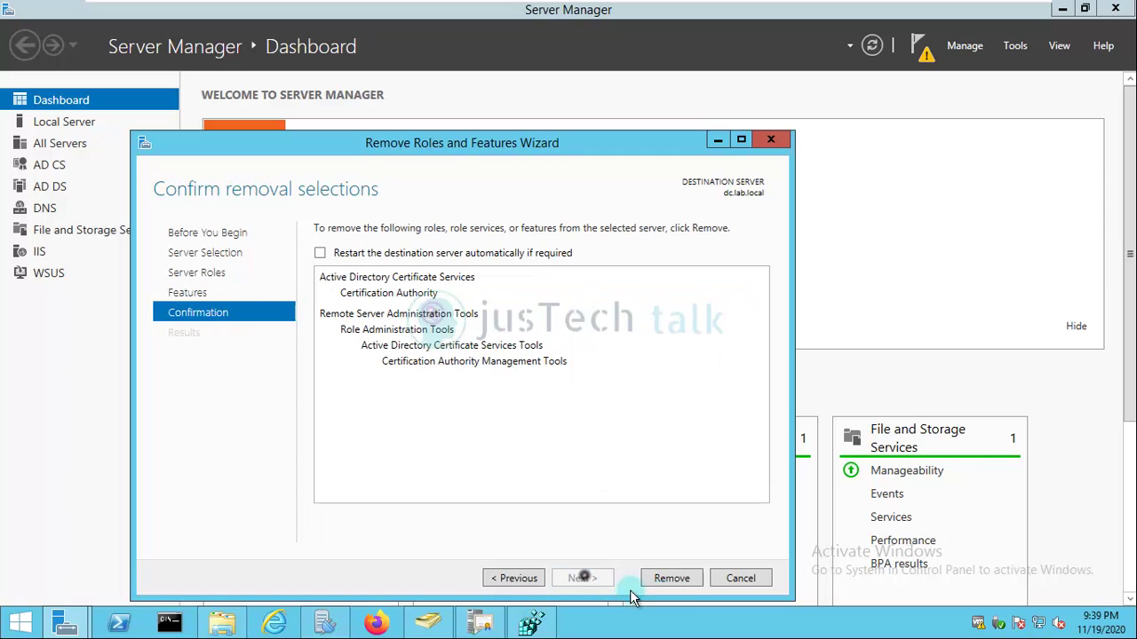
Allow the destination server to restart automatically if required and start removing the Certification Authority role.
left_click(320, 253)
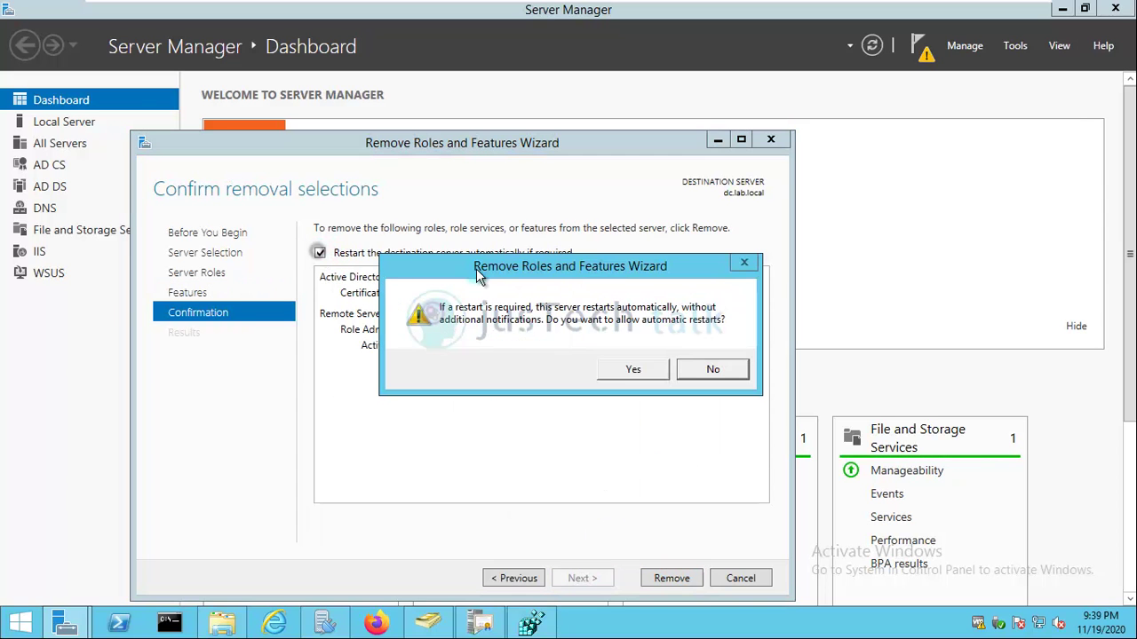
left_click(633, 369)
left_click(684, 579)
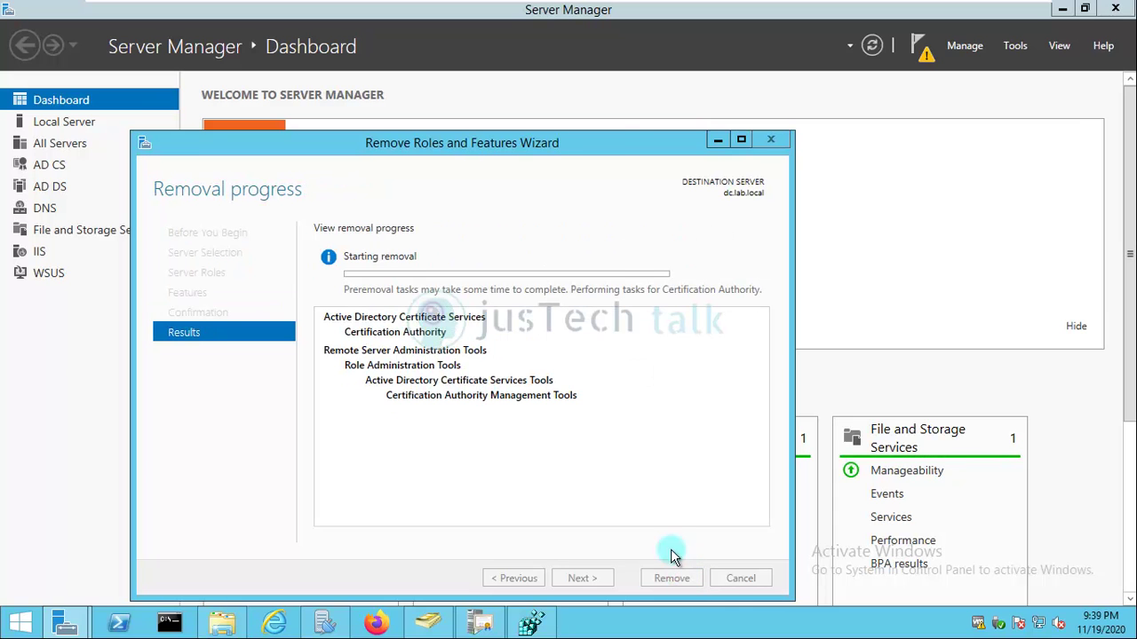
left_click_drag(609, 150, 691, 105)
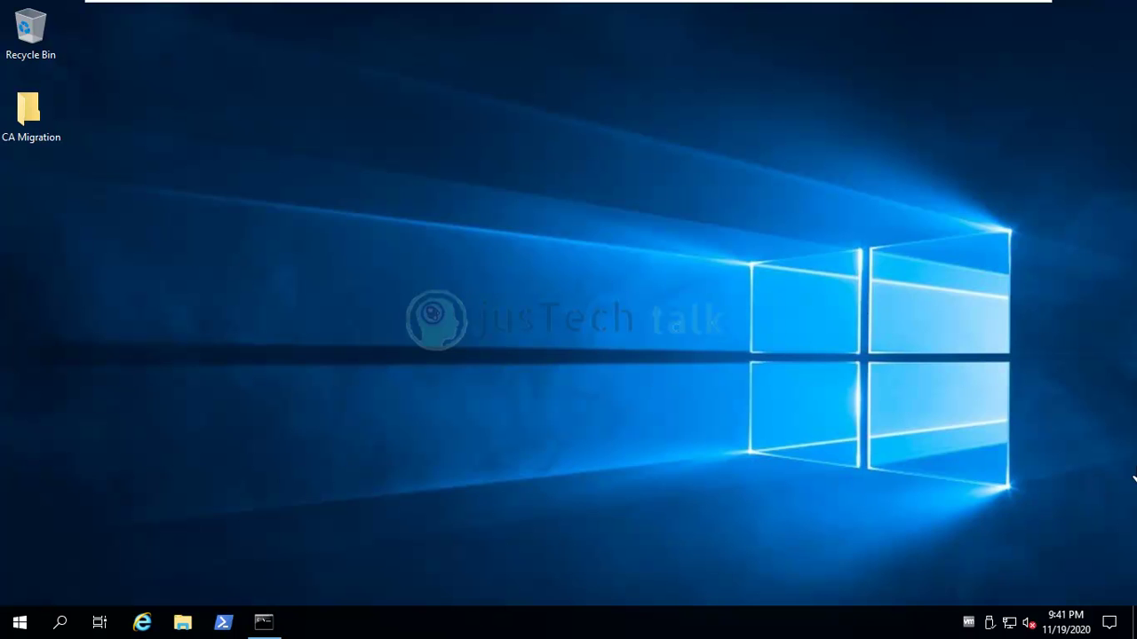
Switch to the new server and check the contents of the CA Backup folder inside CA Migration on the desktop.
left_click(30, 114)
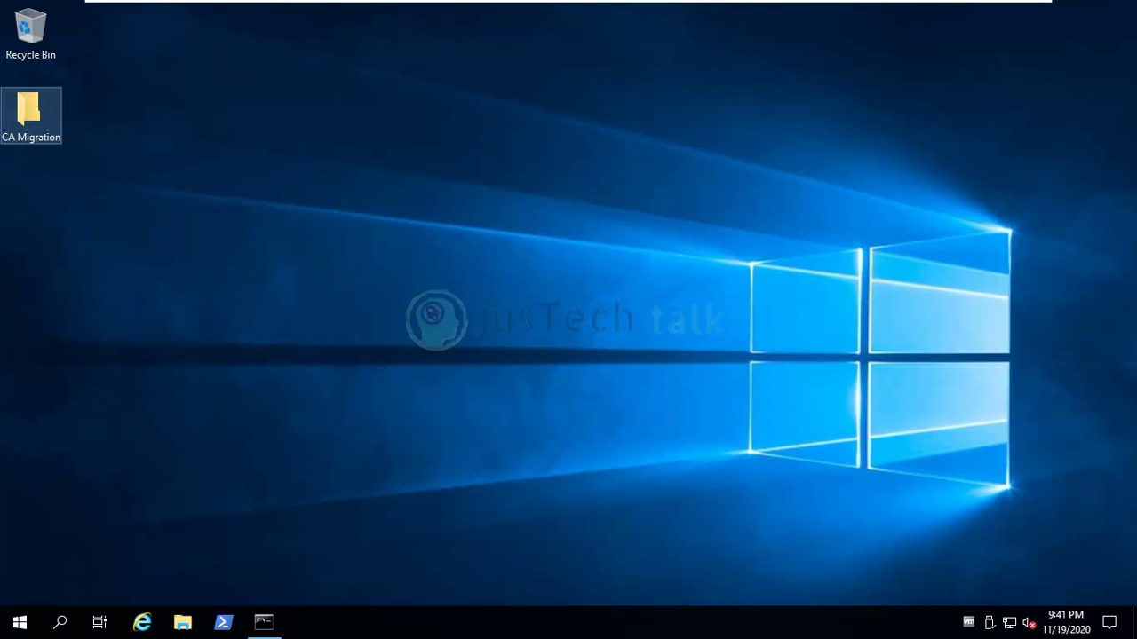
key("Return")
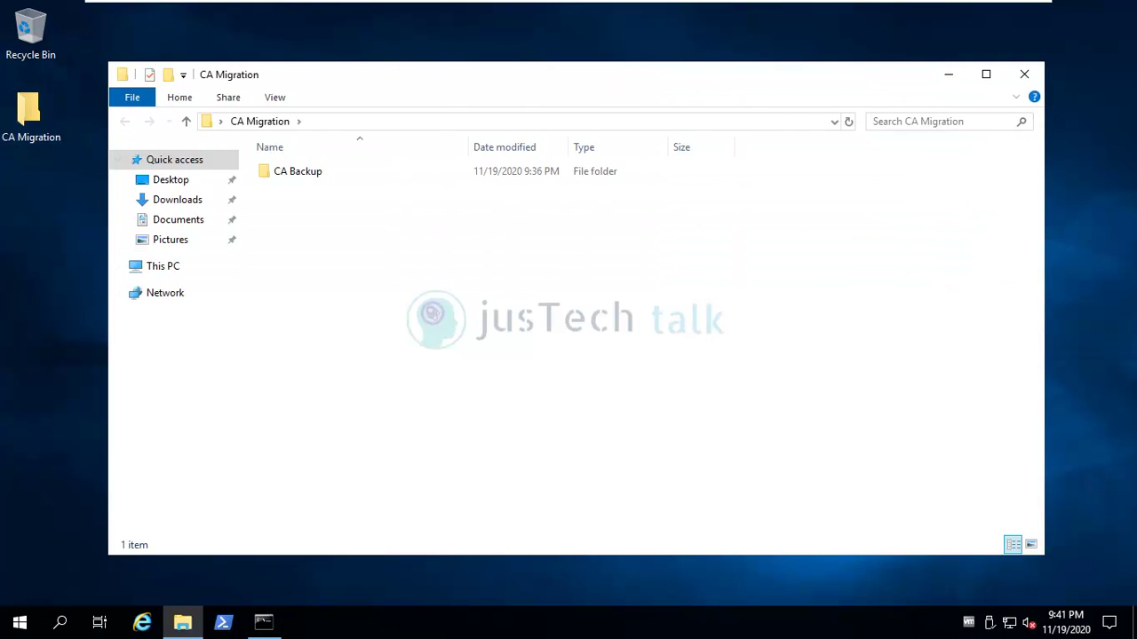
double_click(297, 170)
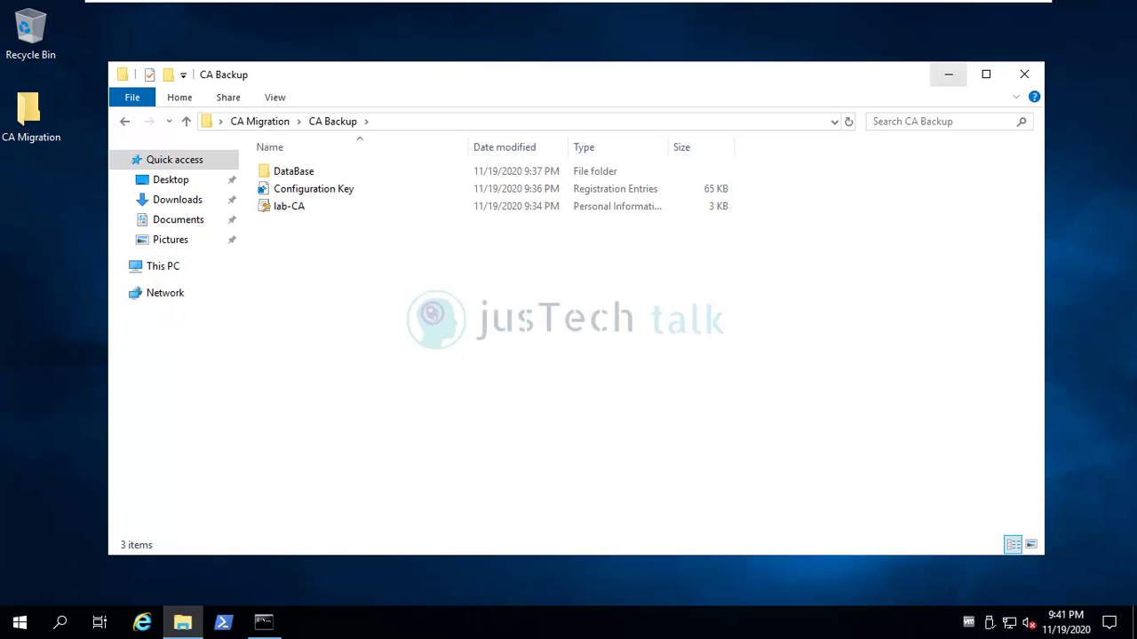
left_click(948, 74)
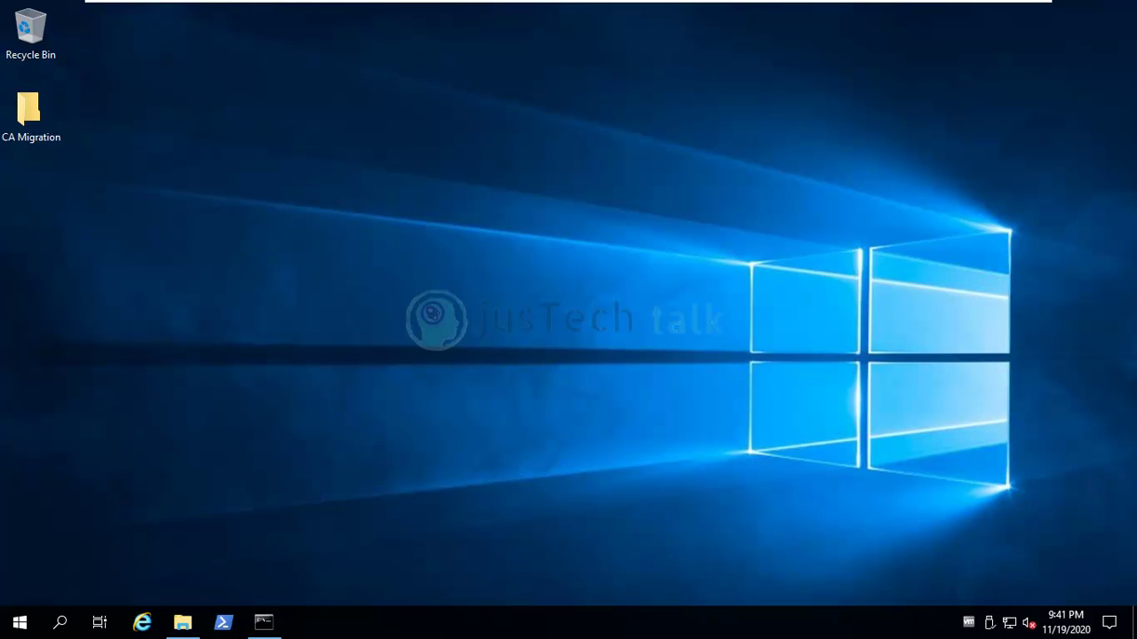
Open Server Manager on the new server and start the Add Roles and Features Wizard.
key("super")
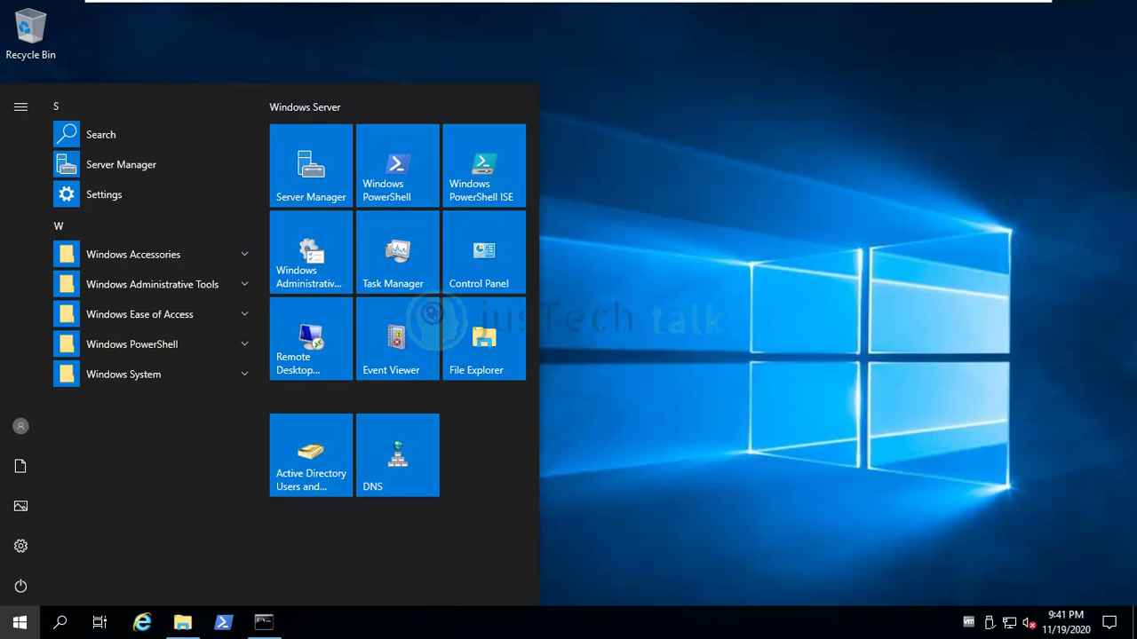
key("Escape")
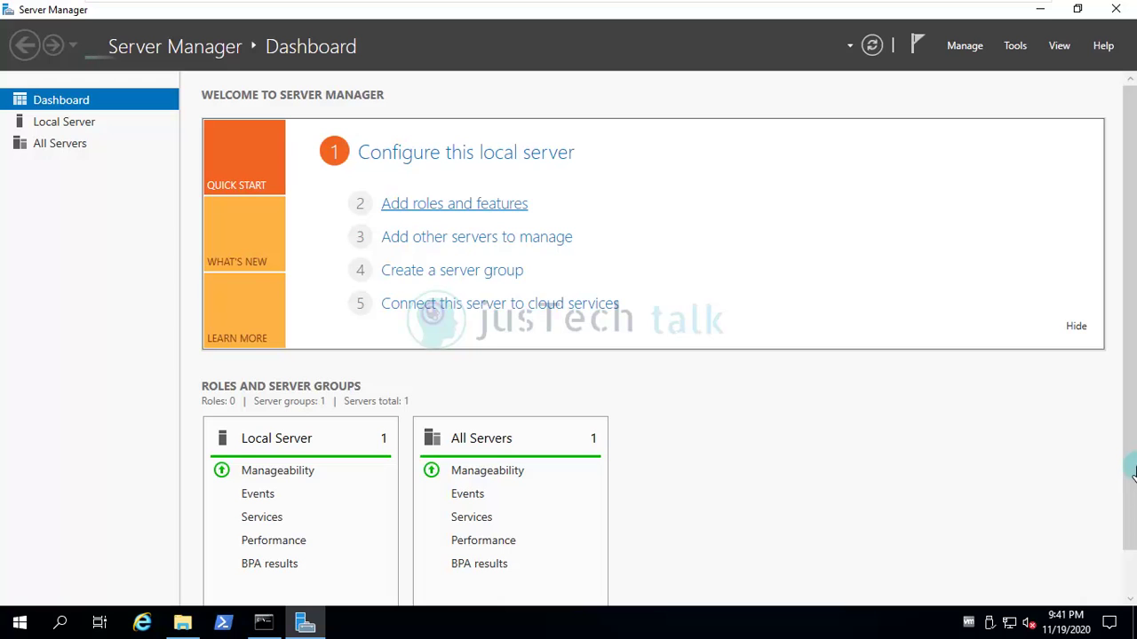
key("Return")
key("Return")
key("Tab")
key("Tab")
key("Tab")
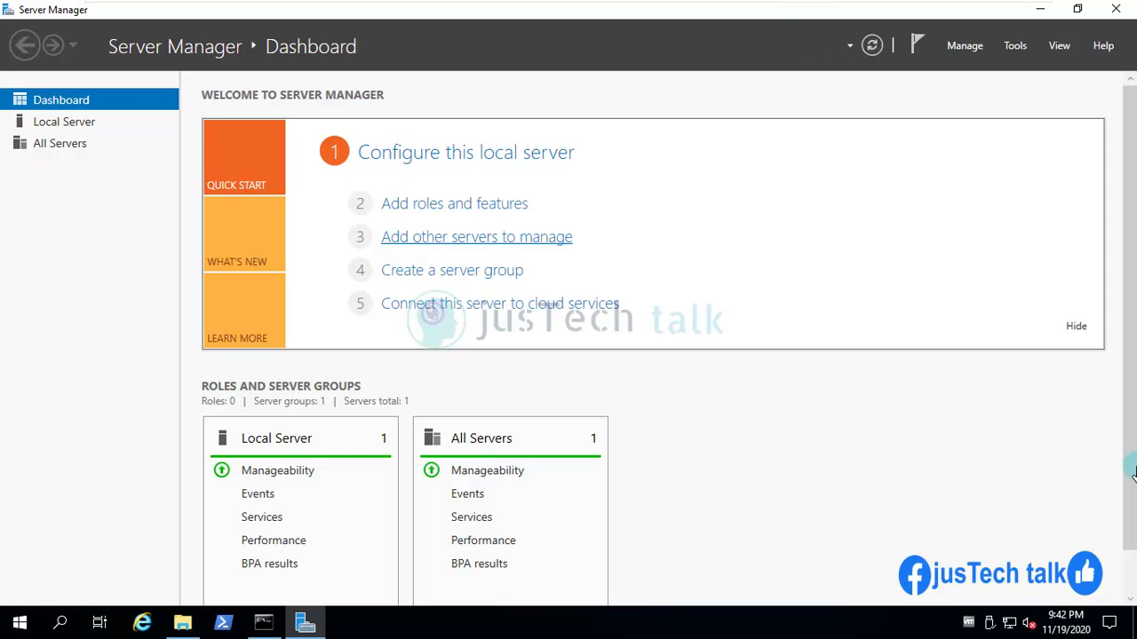
key("shift+Tab")
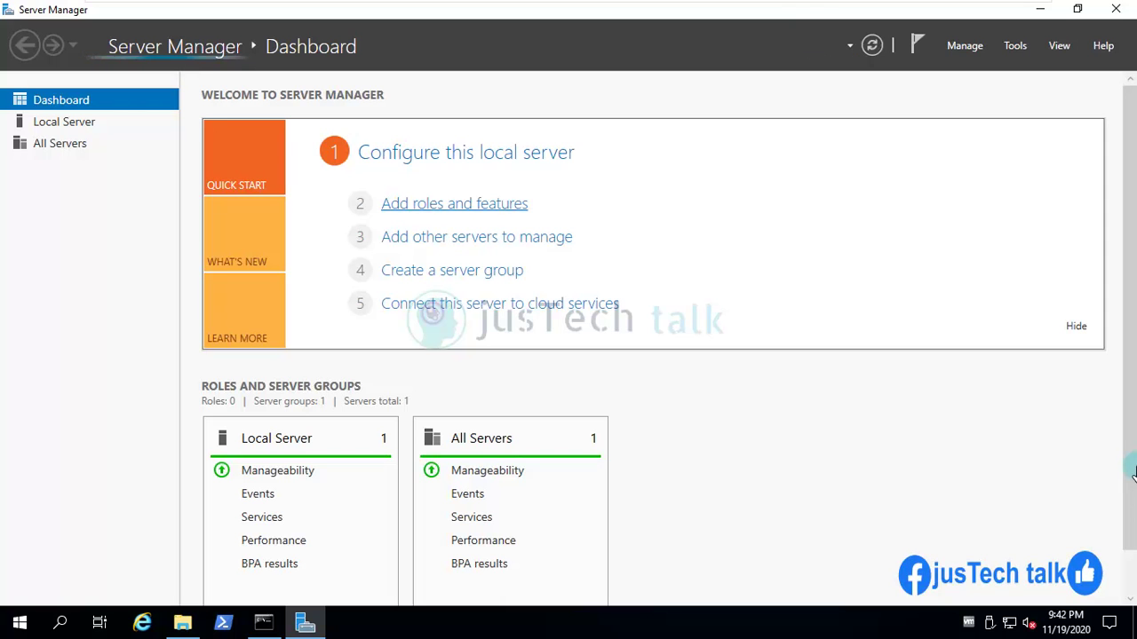
key("Return")
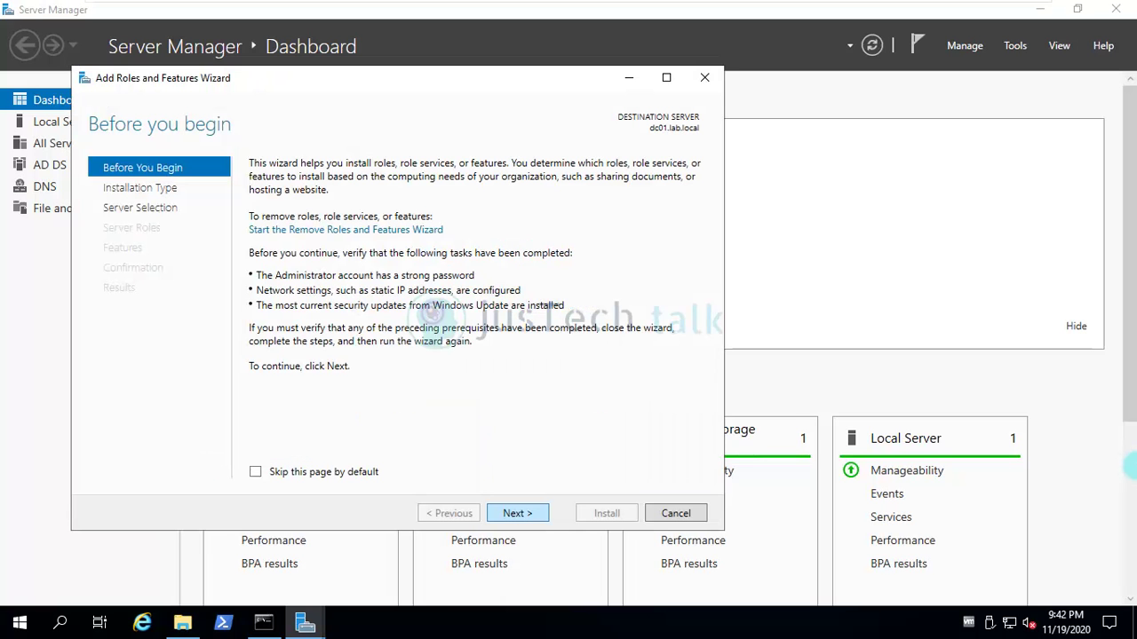
Choose a role-based or feature-based installation with dc01.lab.local from the server pool as the destination.
key("Return")
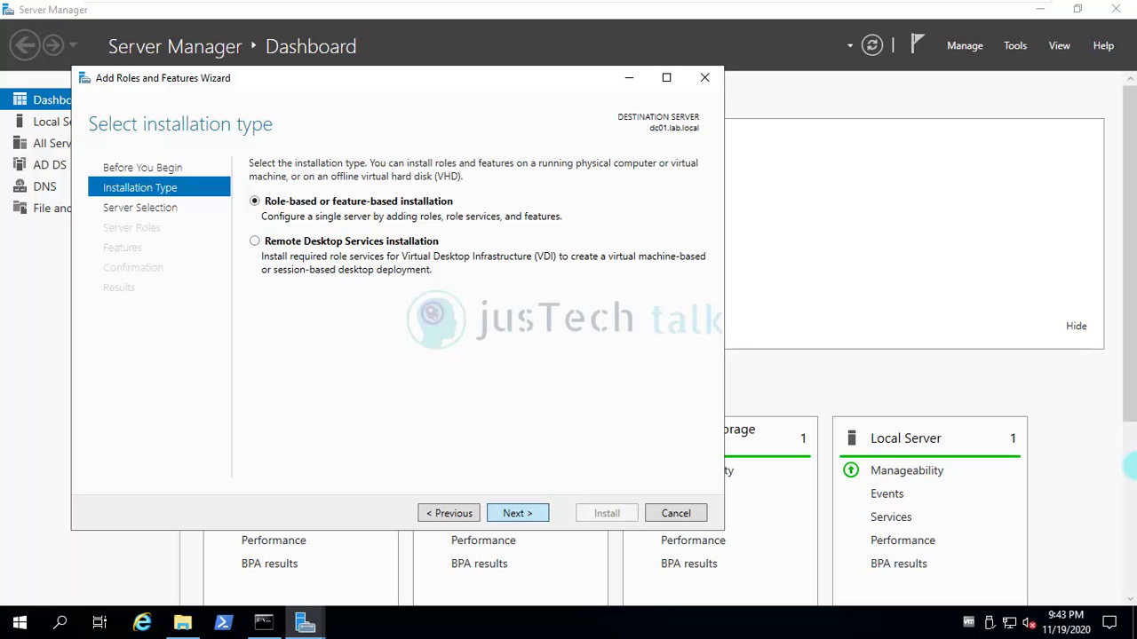
key("Return")
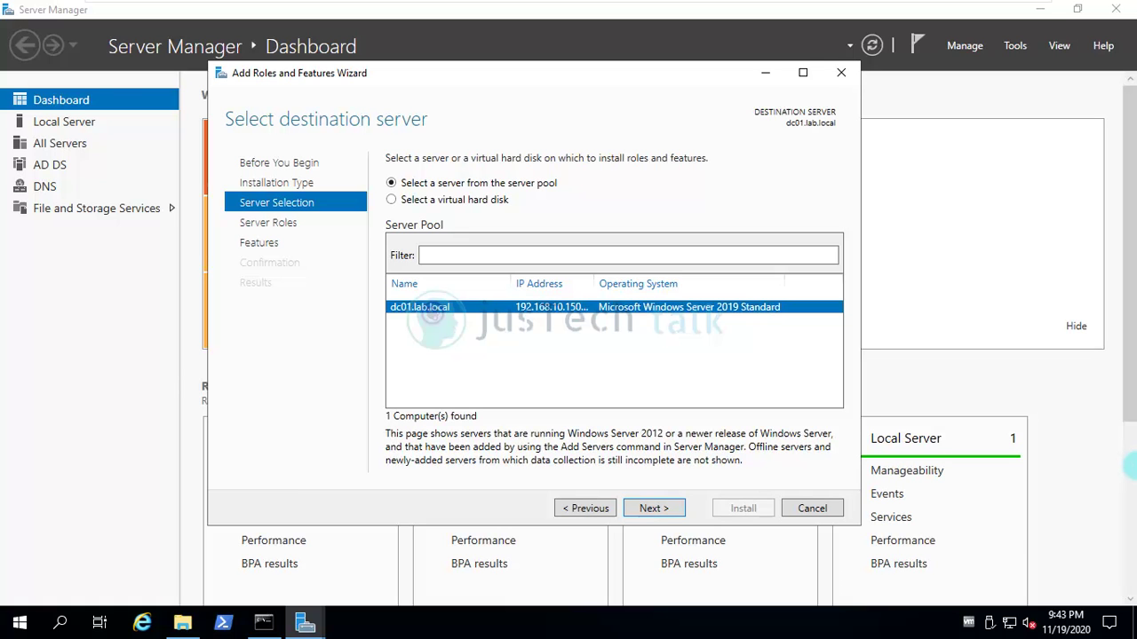
key("Return")
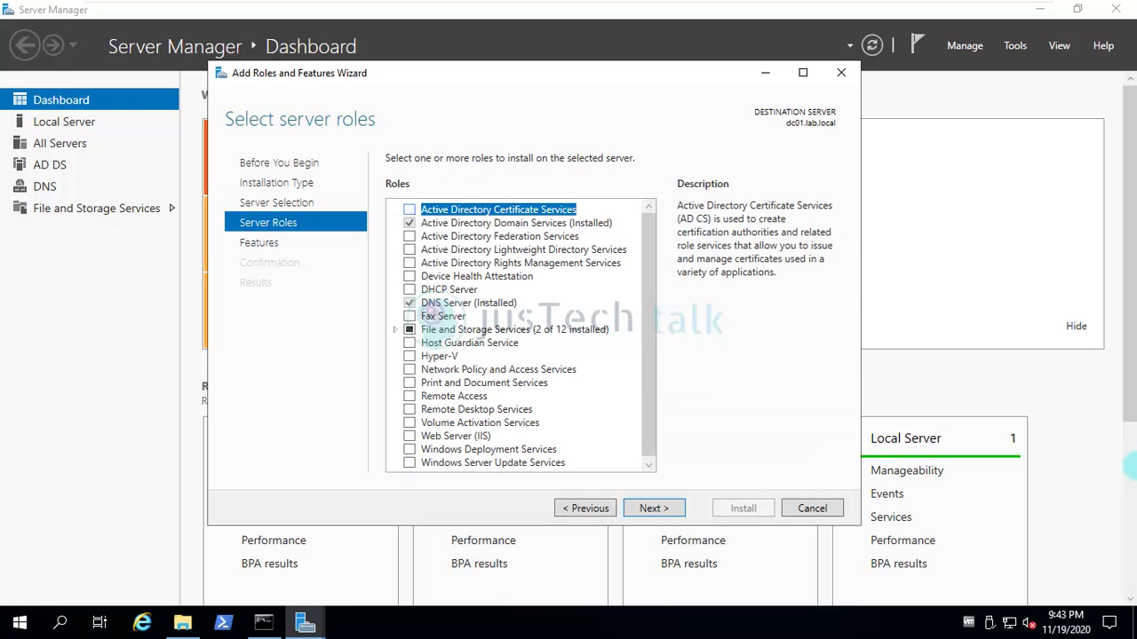
Select the Active Directory Certificate Services role with its management tools and continue without extra features to the AD CS information.
left_click(410, 210)
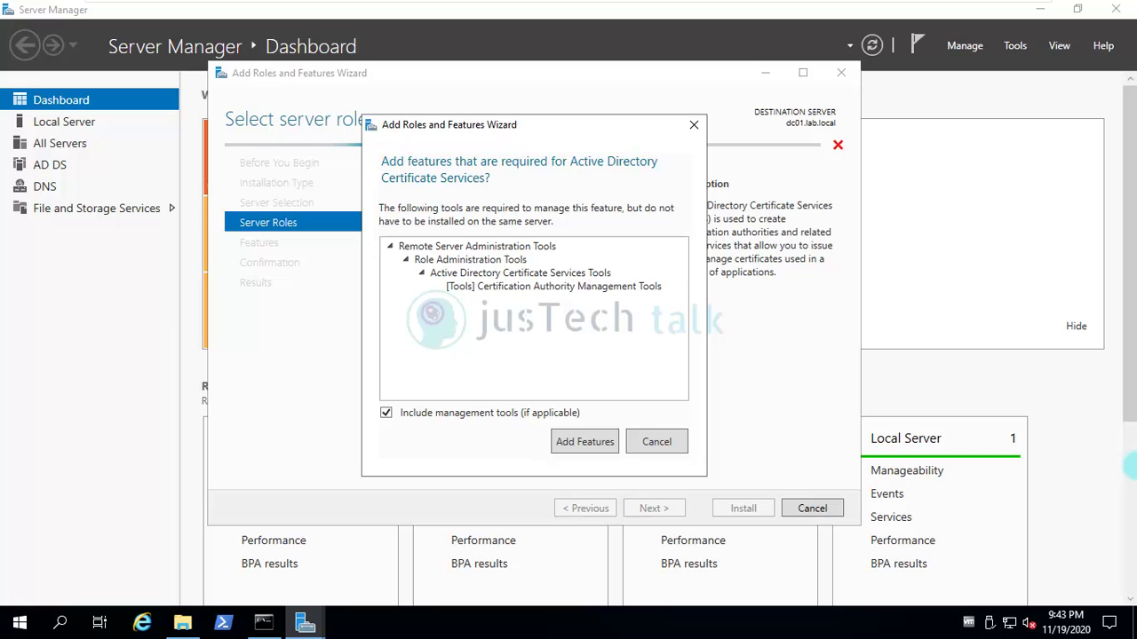
left_click(584, 442)
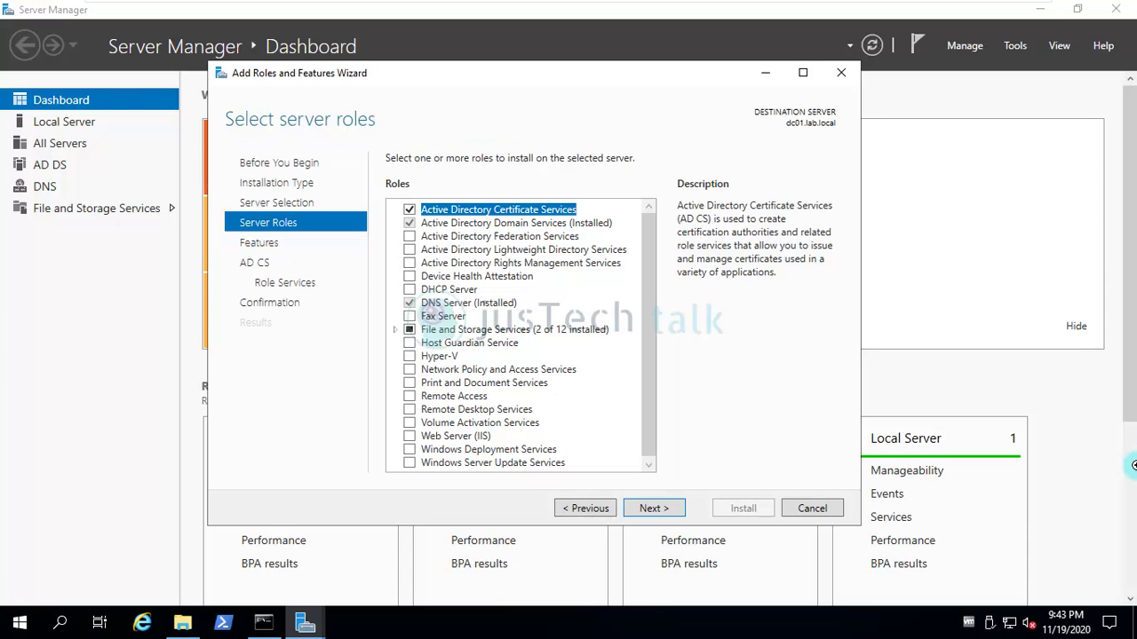
key("Return")
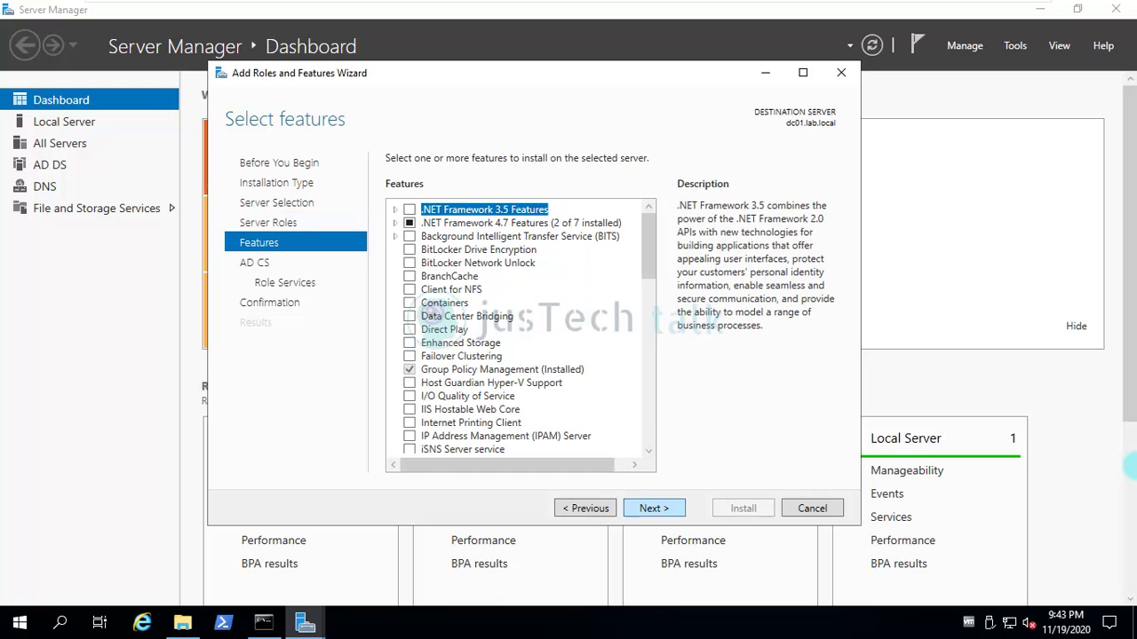
key("Return")
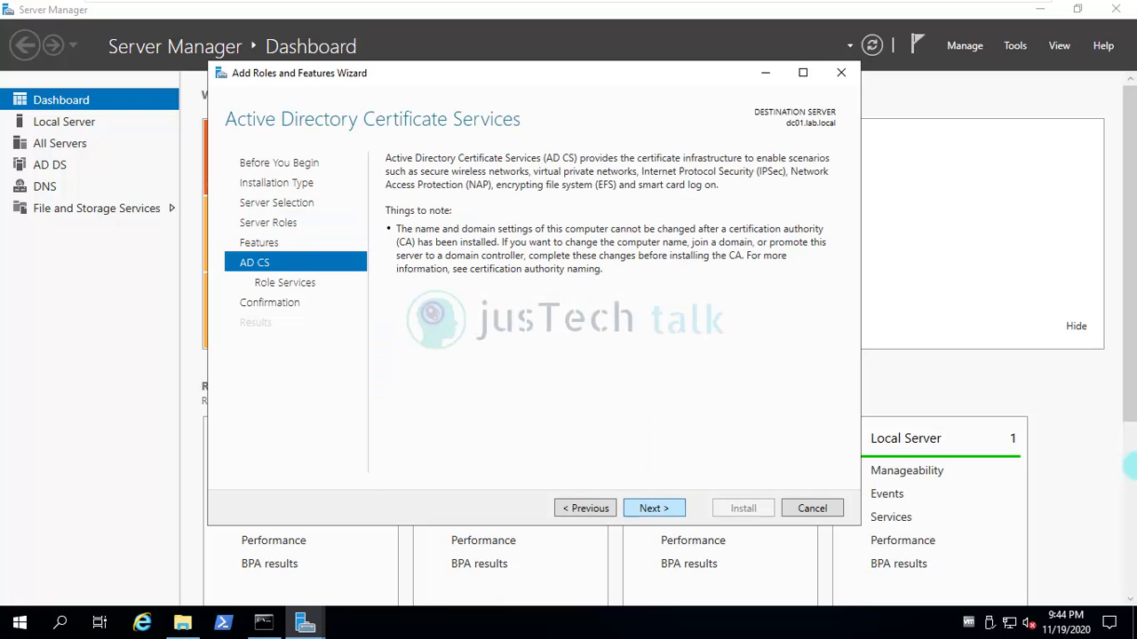
Go back to the feature selection, look through the available features, and return to the AD CS information.
key("Return")
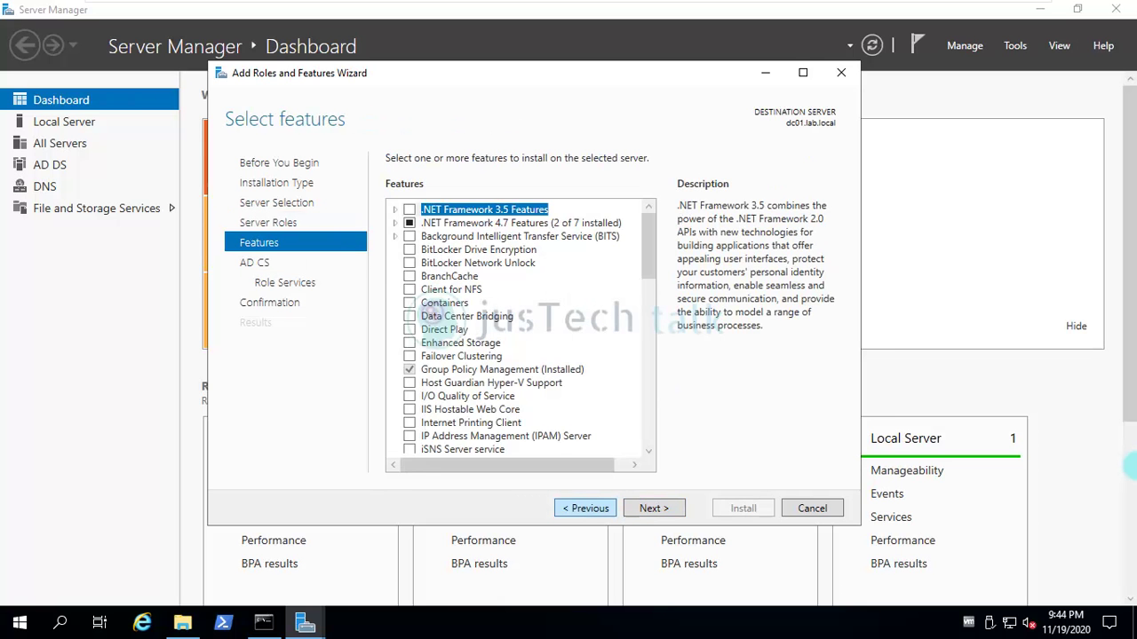
scroll(520, 328, "down", 9)
scroll(520, 328, "down", 9)
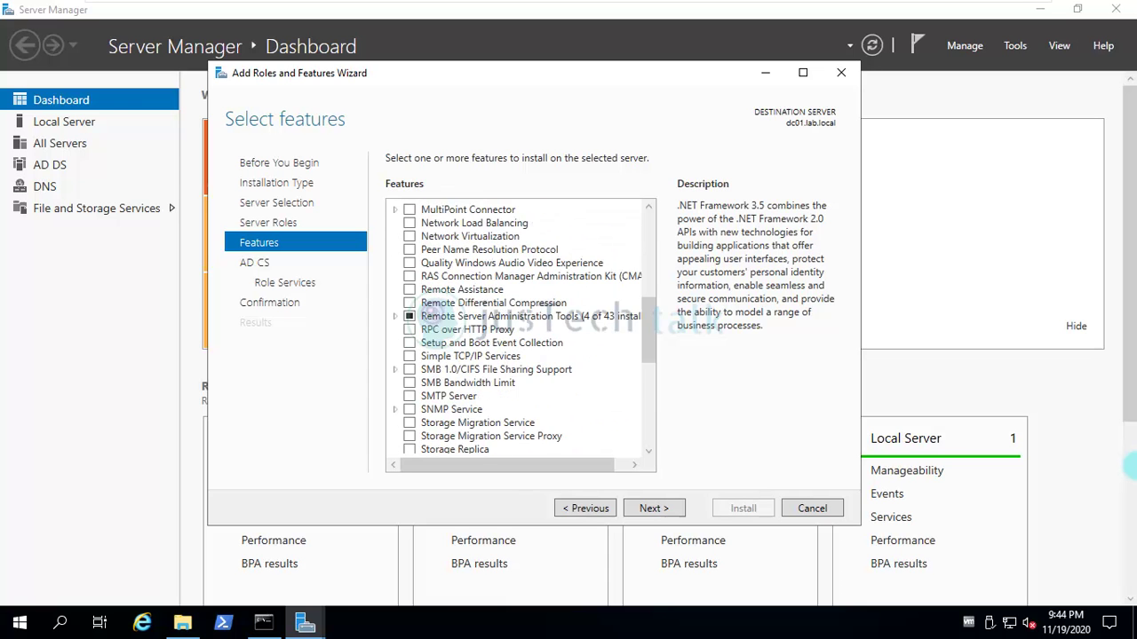
scroll(519, 329, "up", 6)
scroll(519, 329, "up", 10)
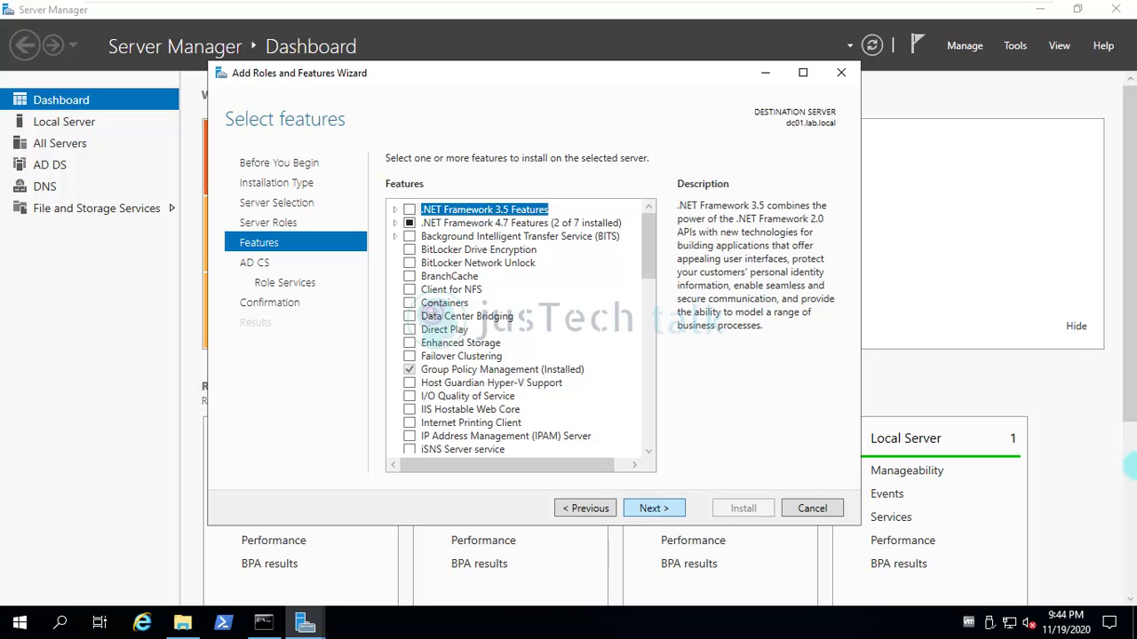
left_click(654, 508)
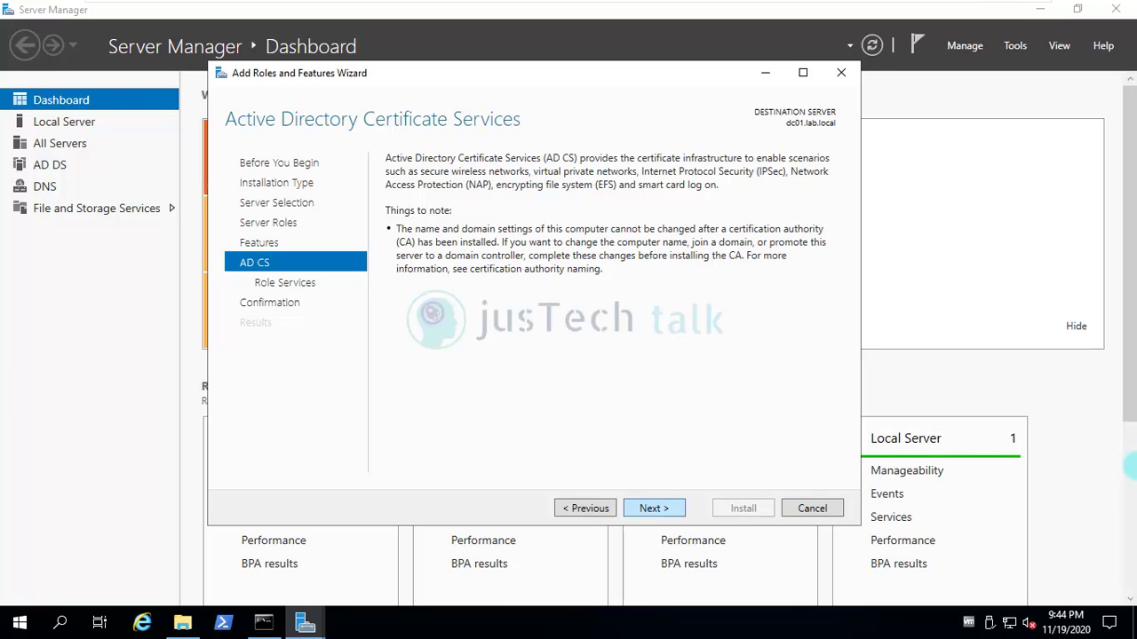
Add the Certification Authority Web Enrollment role service with its required features, keeping the preselected Web Server (IIS) role services.
key("Return")
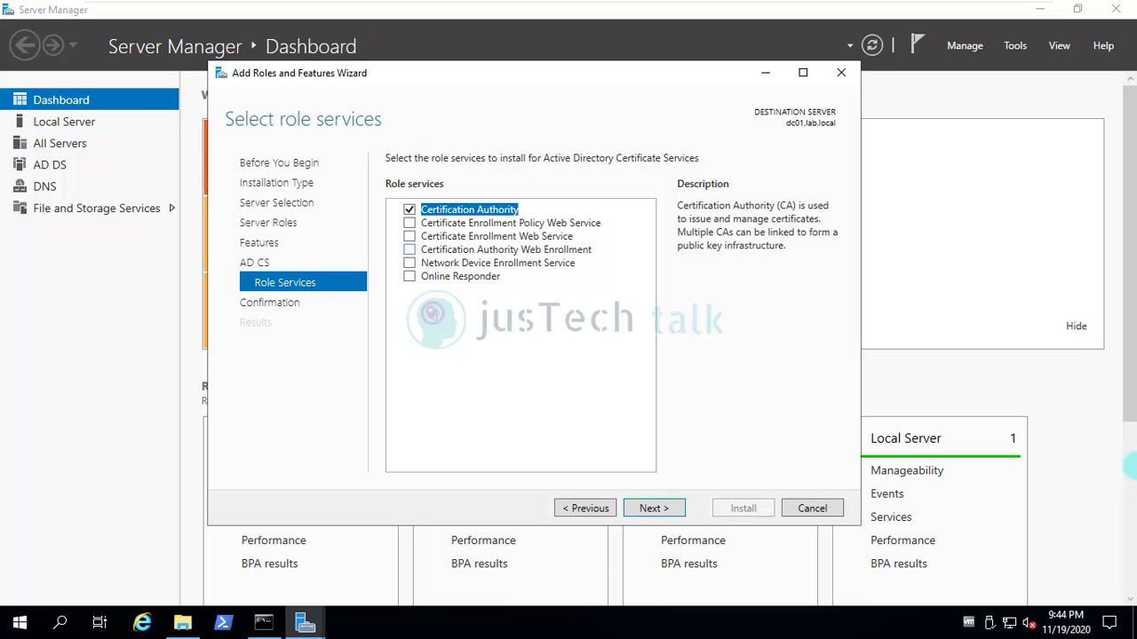
left_click(409, 249)
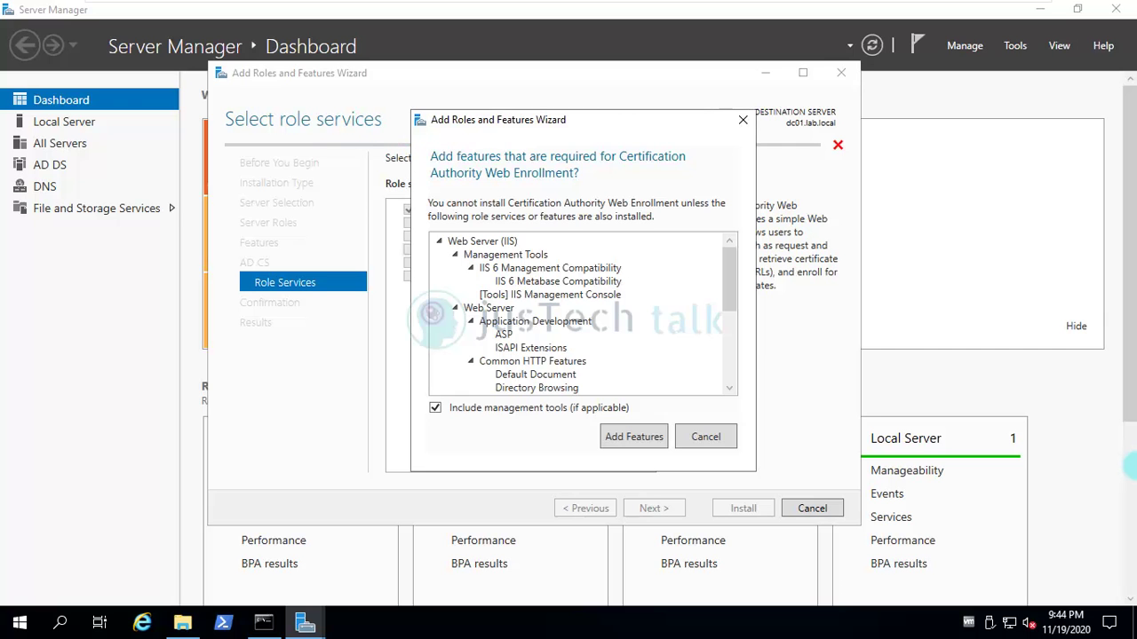
key("Return")
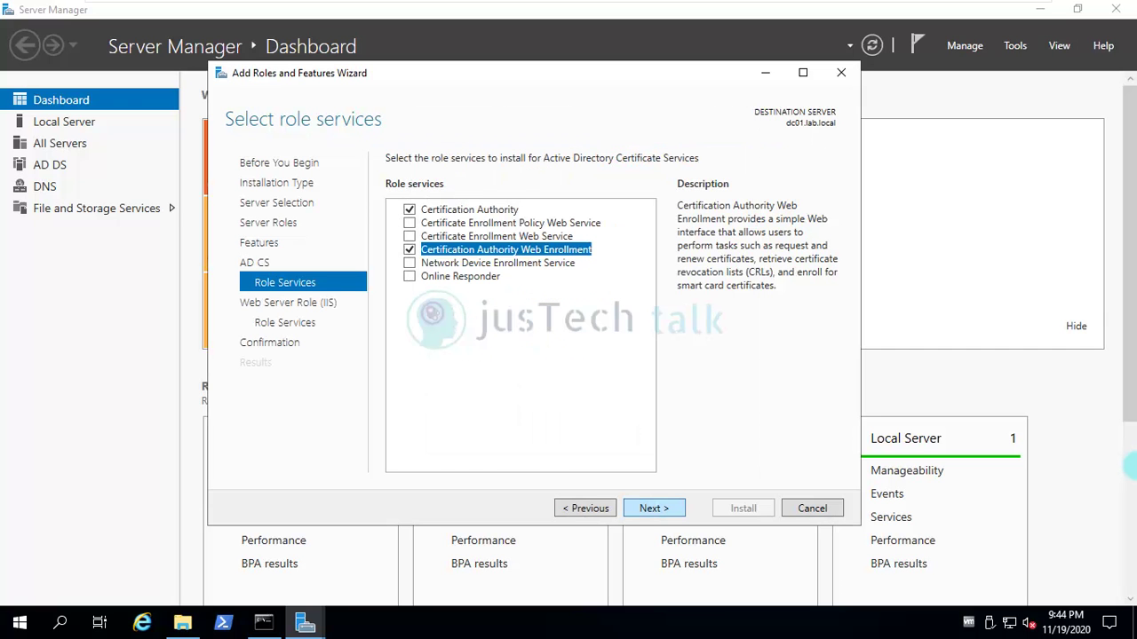
key("Return")
key("Return")
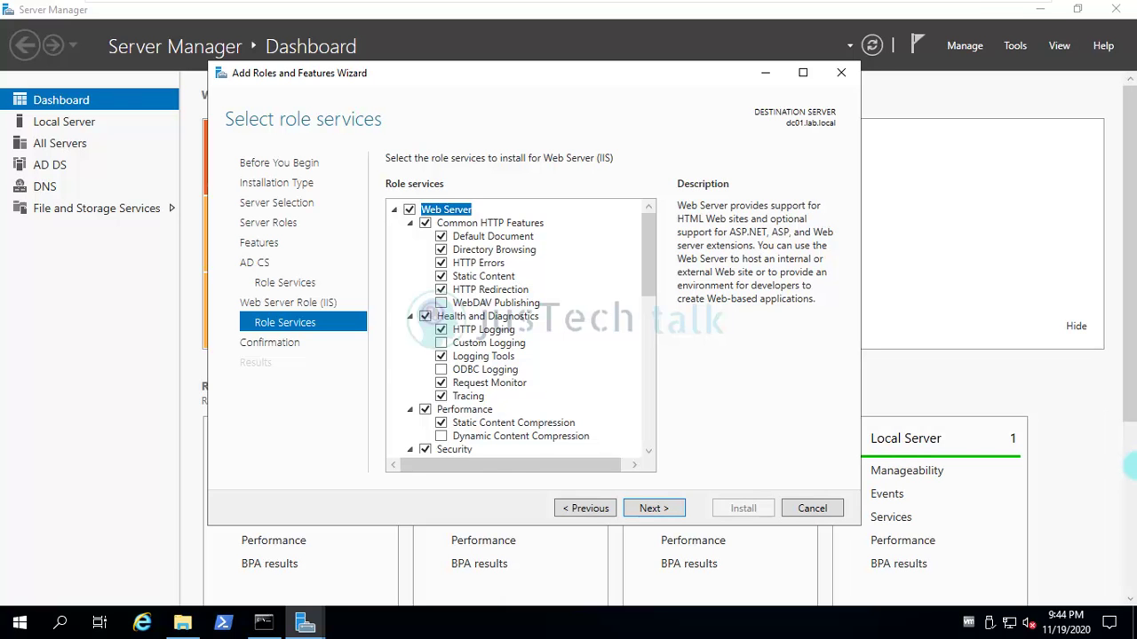
key("Return")
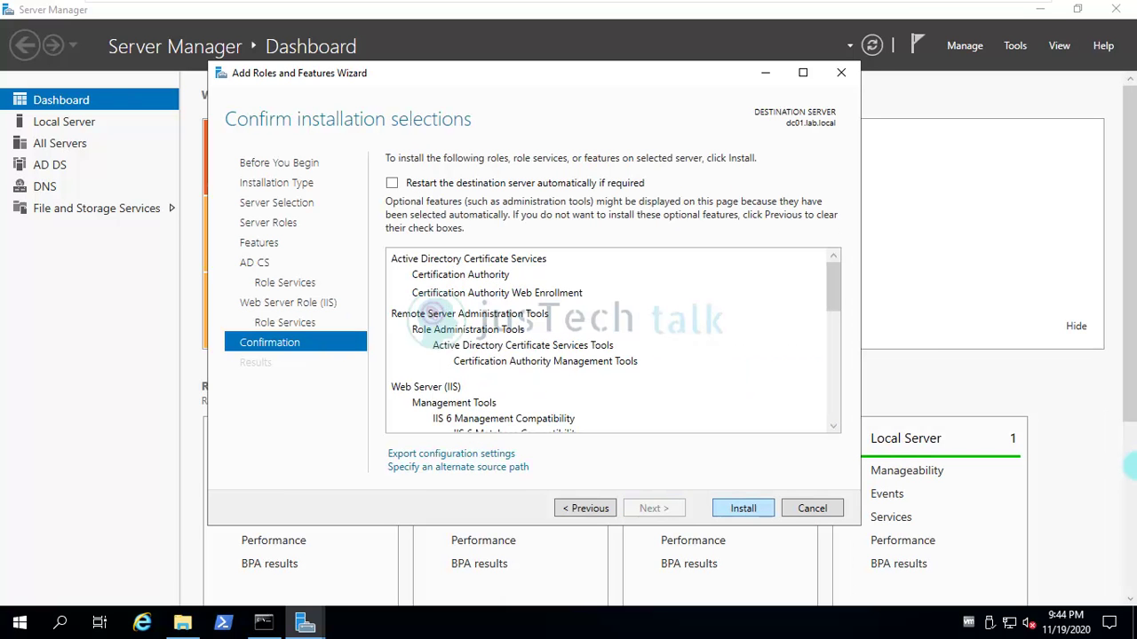
Allow dc01.lab.local to restart automatically if required and install the selected roles and role services.
key("alt+r")
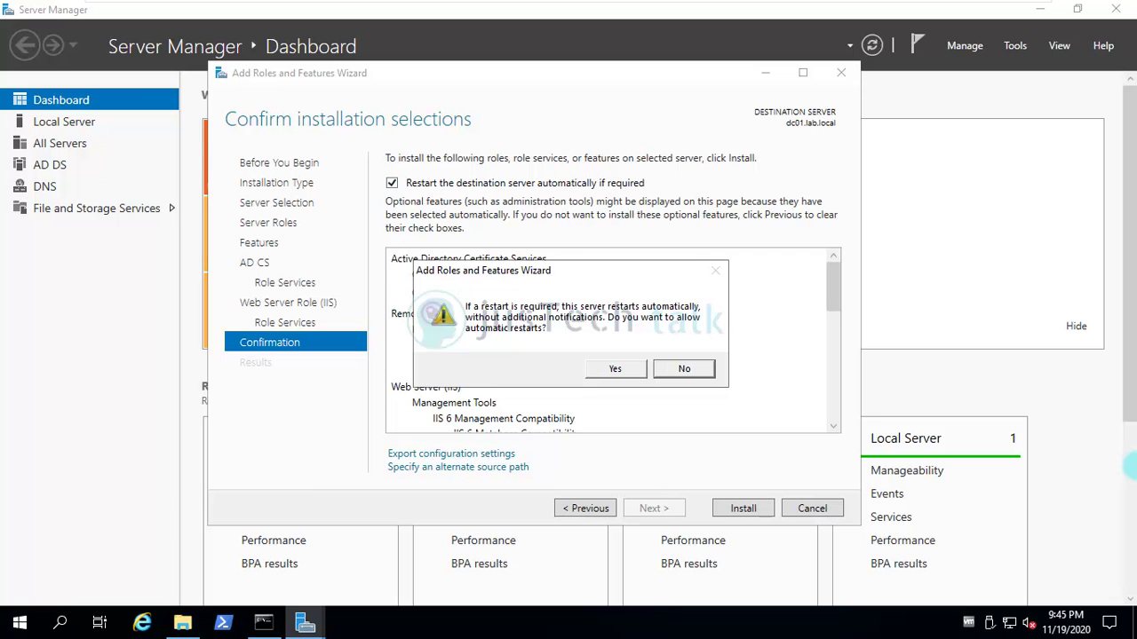
key("Return")
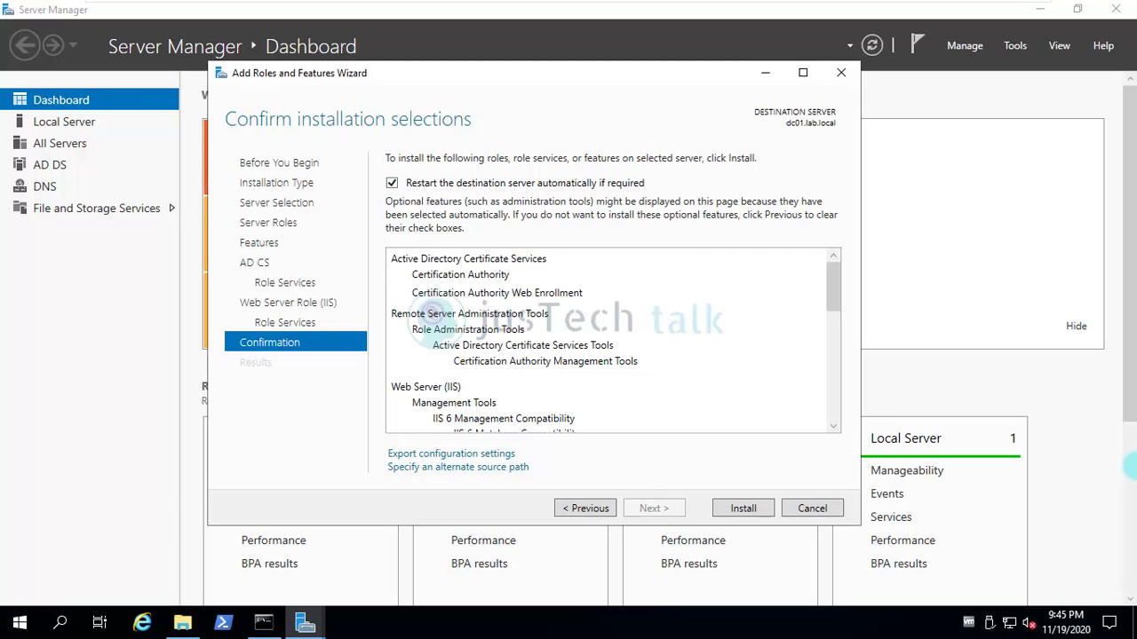
key("Return")
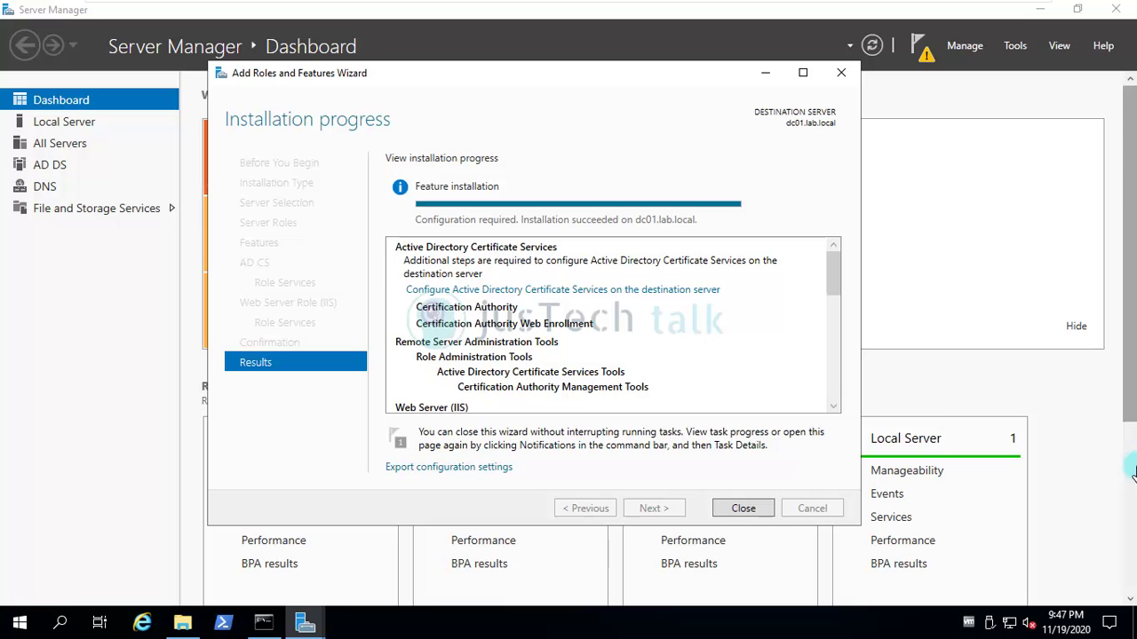
Close the finished role installation and start the AD CS post-deployment configuration with the preset credentials.
key("Return")
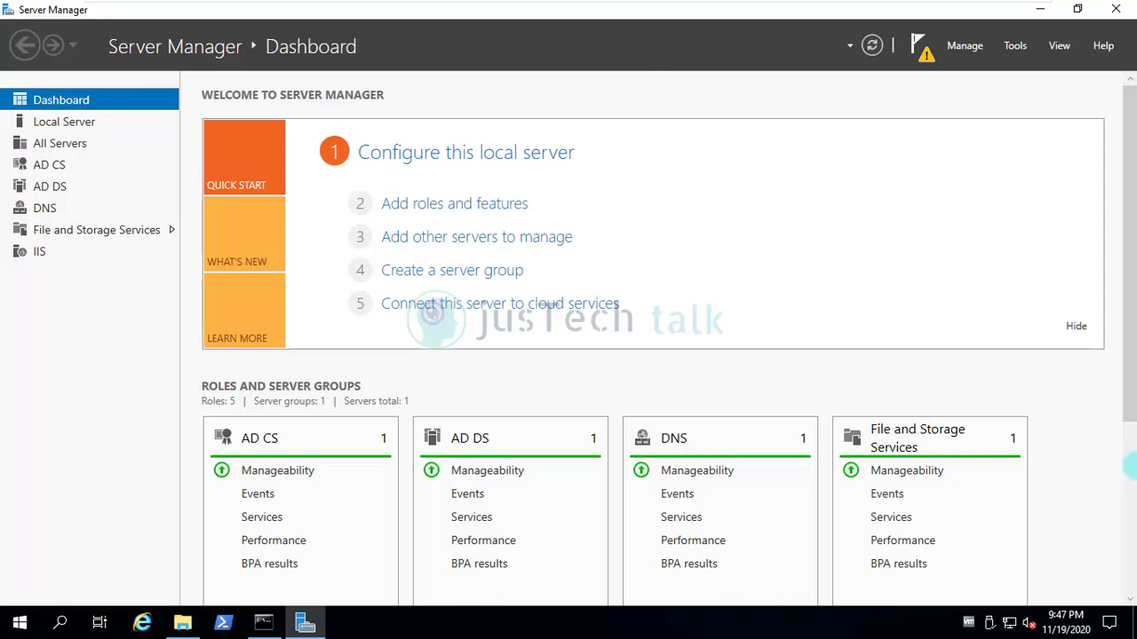
left_click(921, 44)
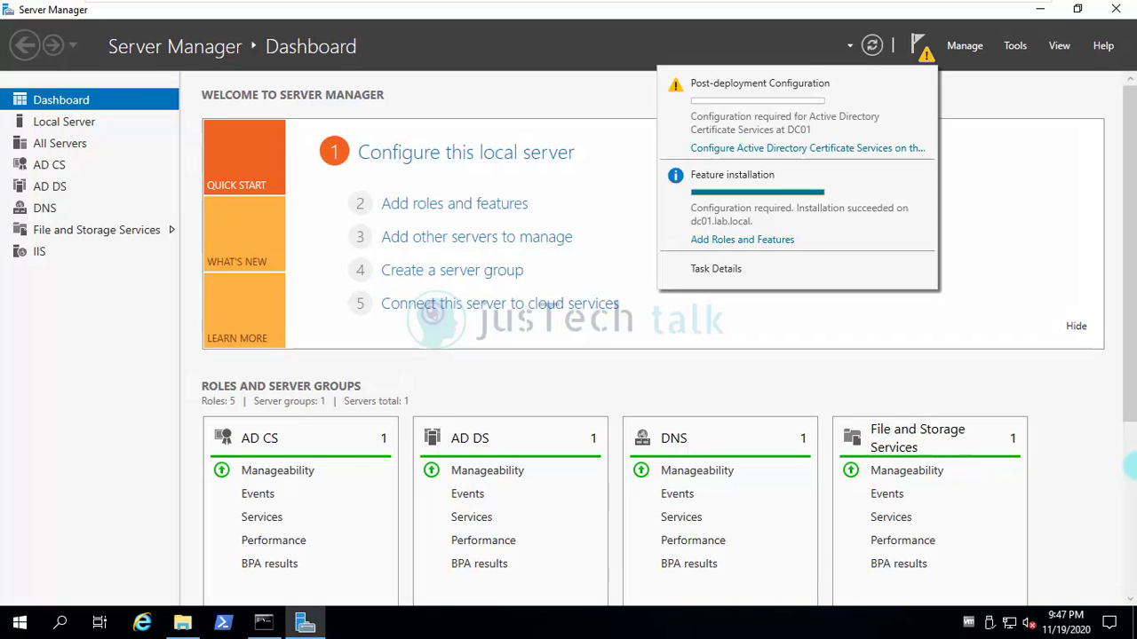
left_click(1133, 472)
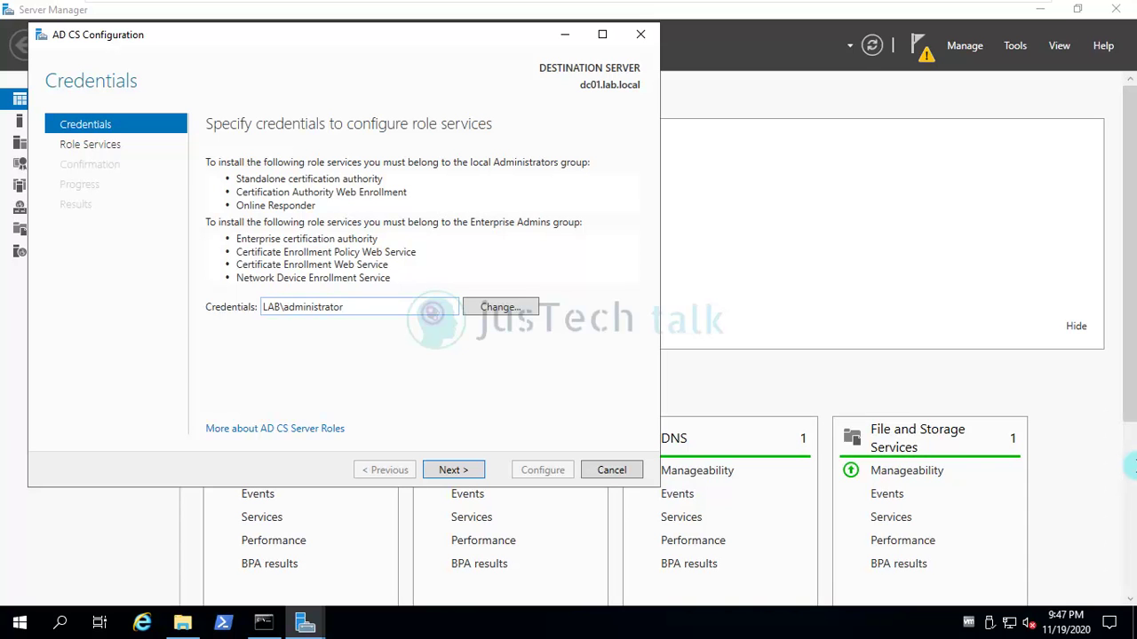
left_click(452, 470)
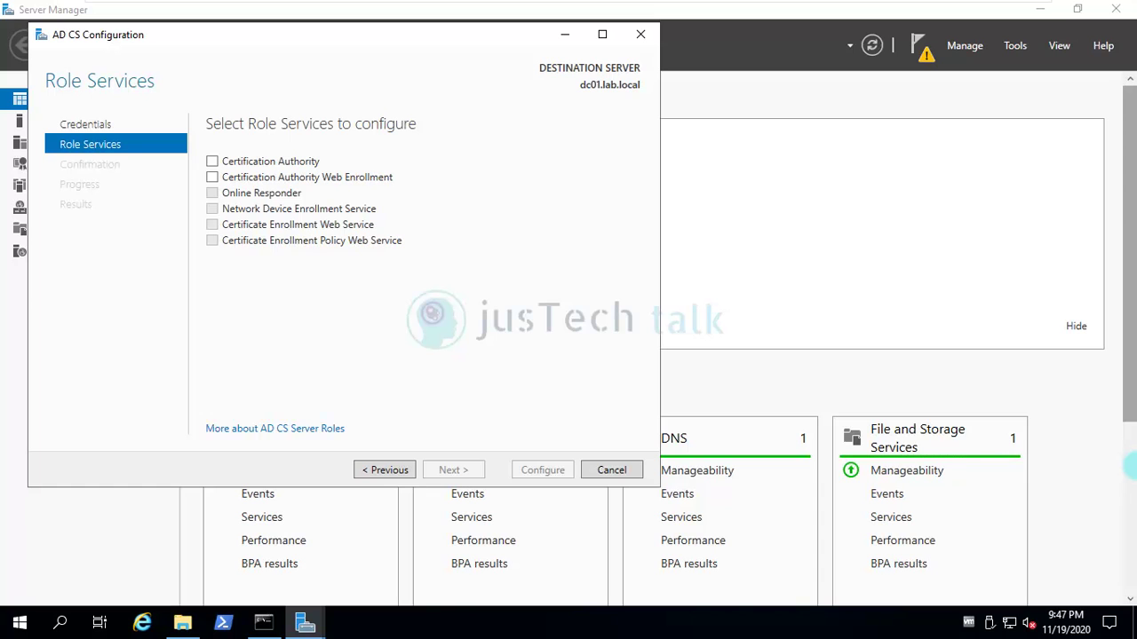
Choose Certification Authority and Certification Authority Web Enrollment as the role services to configure.
left_click(212, 160)
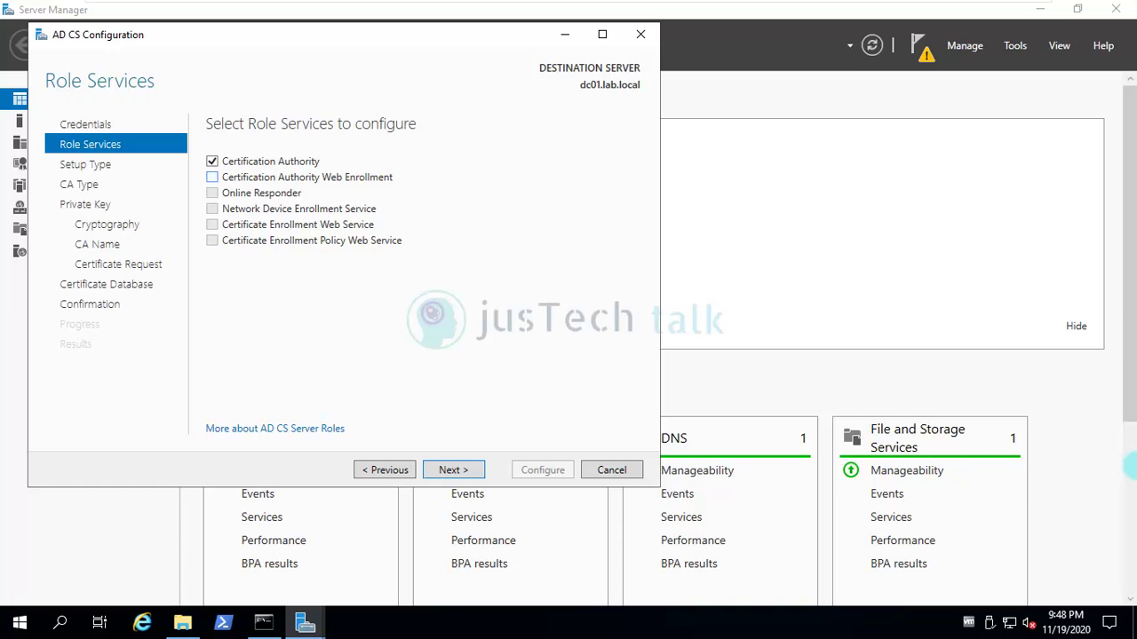
left_click(213, 177)
left_click(453, 470)
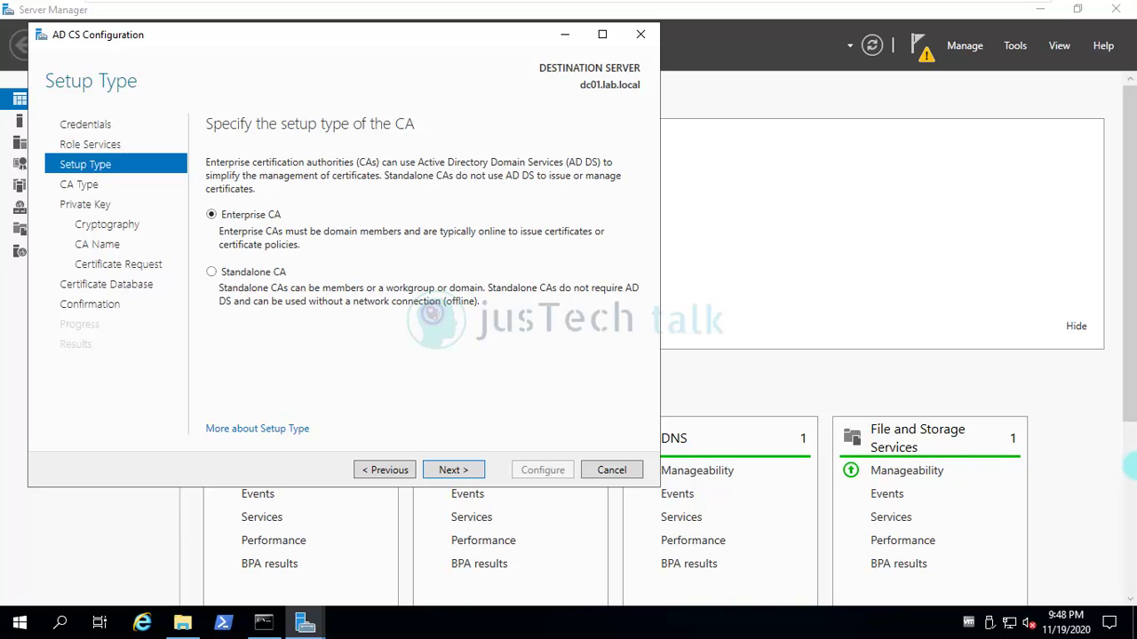
Set up the CA as an Enterprise Root CA that uses an existing certificate and its associated private key.
left_click(453, 470)
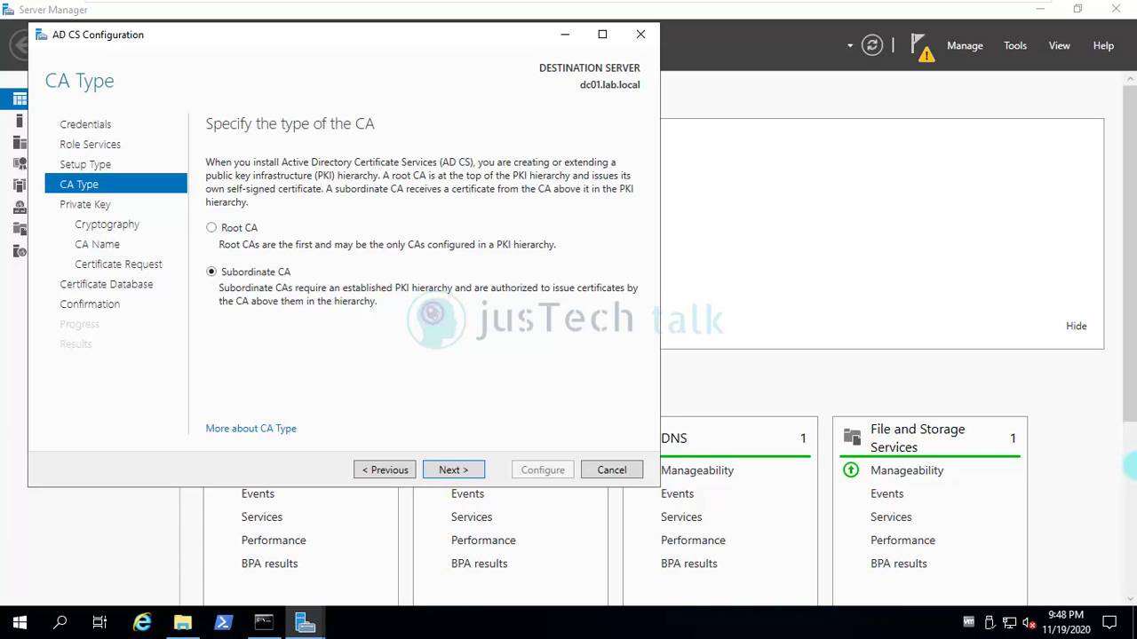
key("Up")
key("Return")
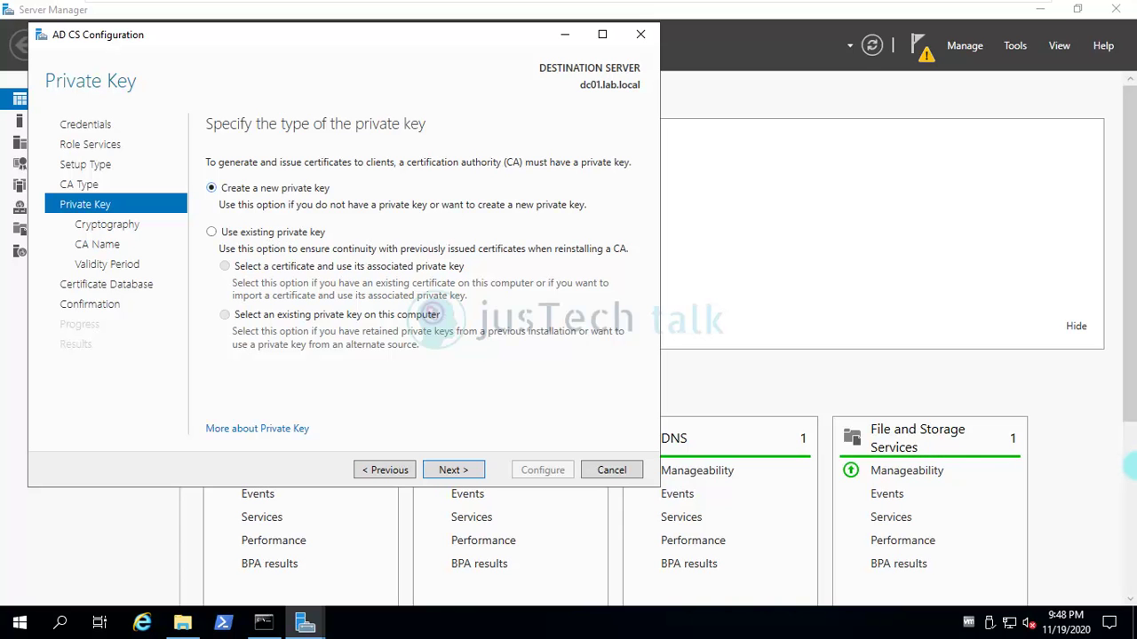
left_click(210, 232)
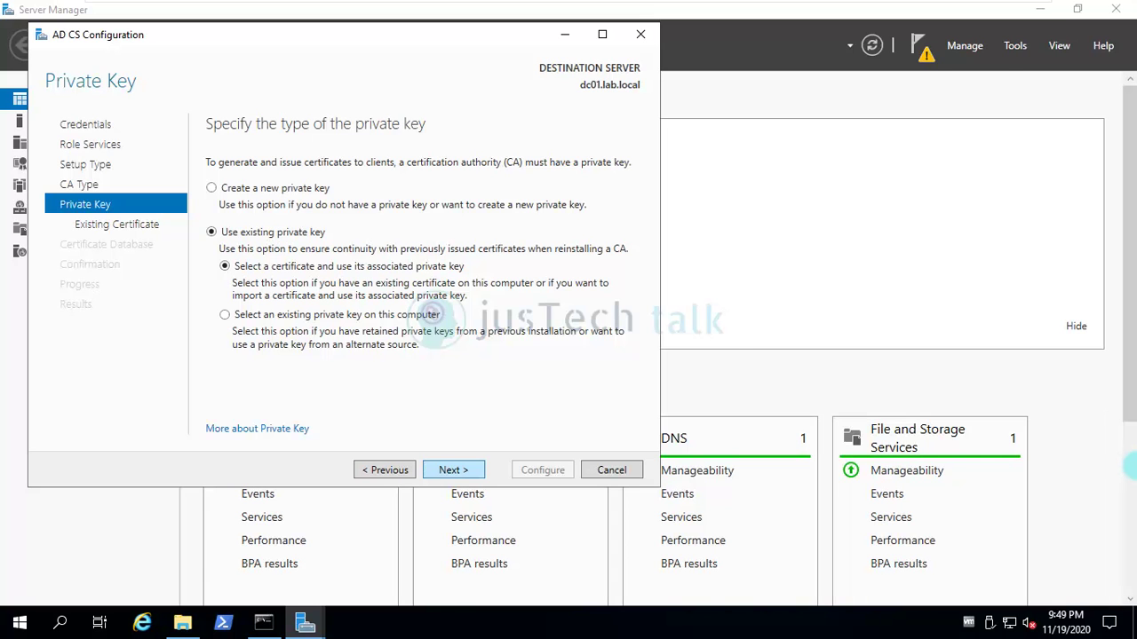
left_click(453, 470)
Import the lab-CA certificate file from the CA Backup folder in the desktop's CA Migration folder, entering the certificate password.
key("alt+i")
key("alt+b")
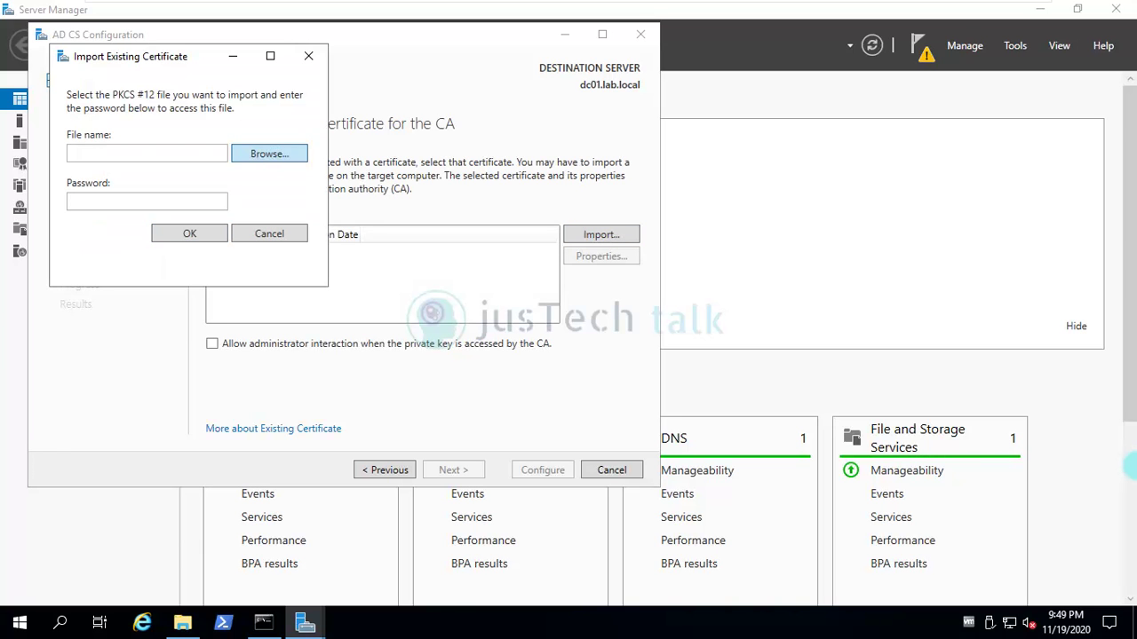
left_click(118, 193)
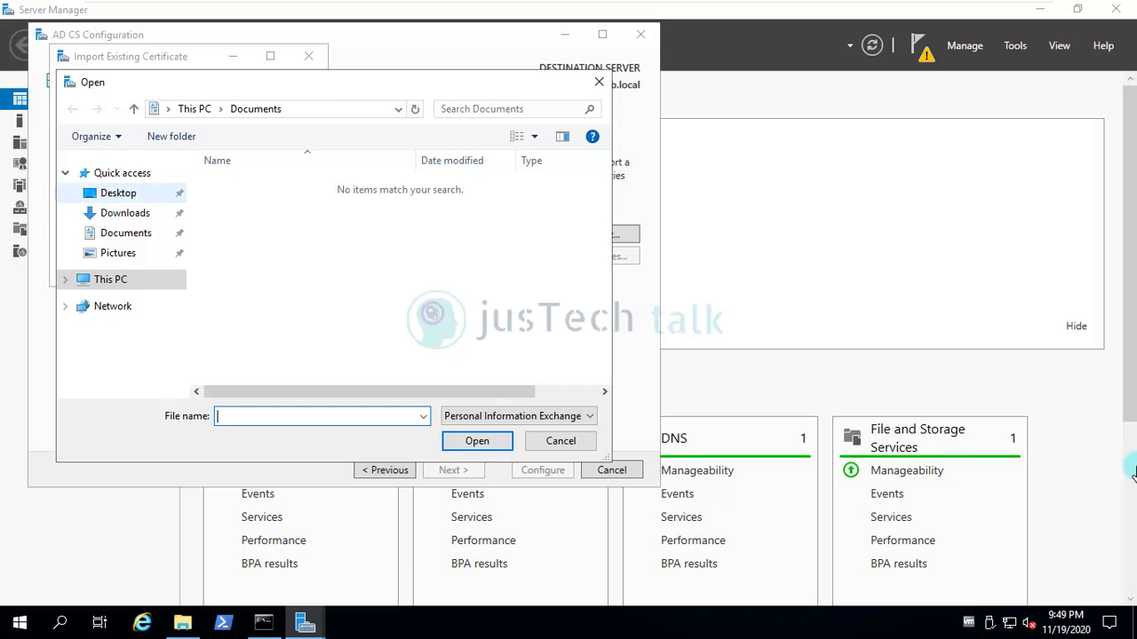
double_click(248, 185)
double_click(249, 185)
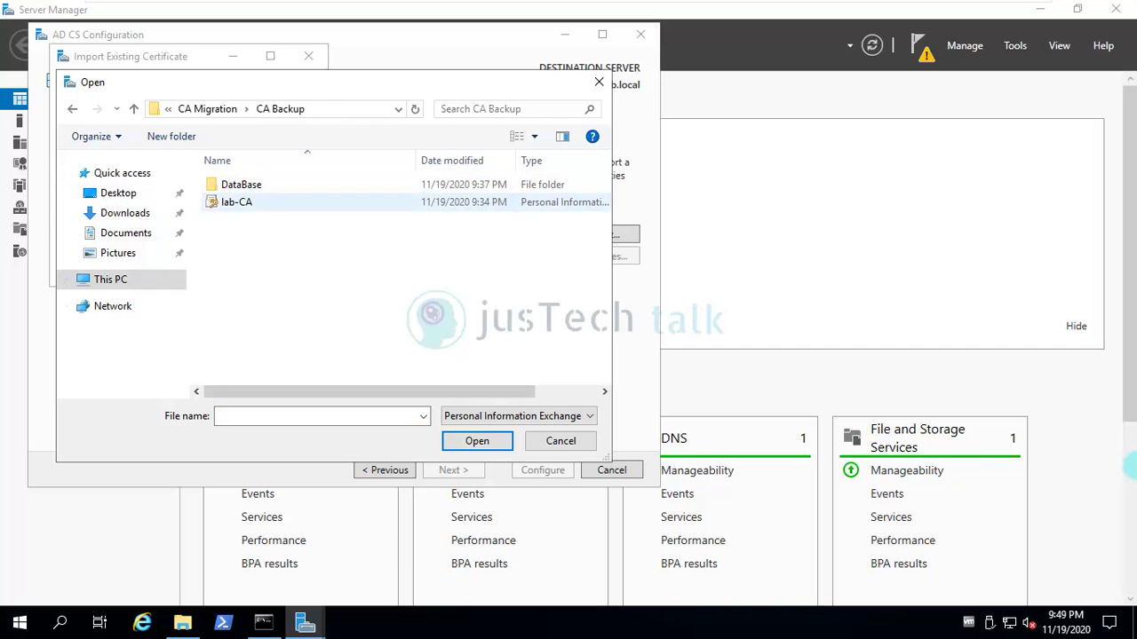
double_click(241, 198)
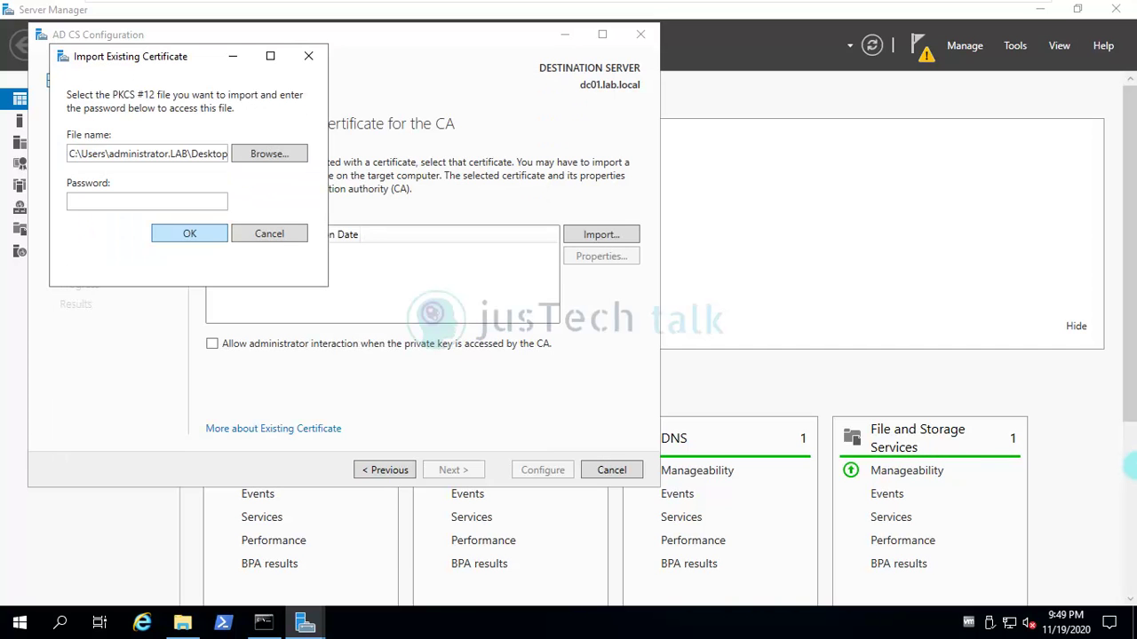
key("Tab")
type("******")
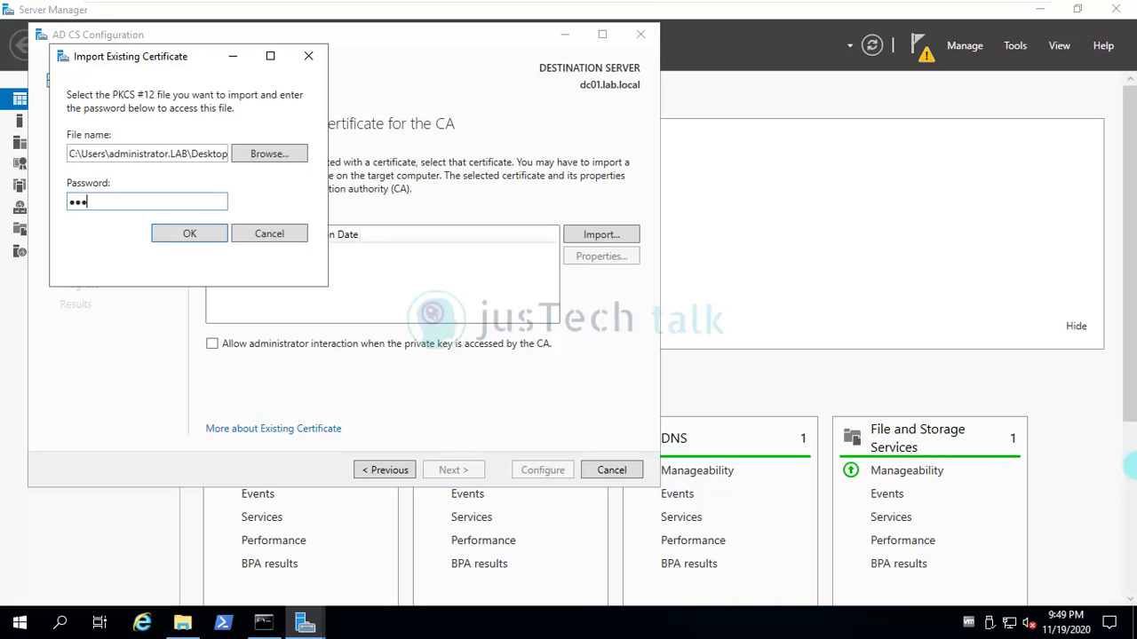
type("**")
key("Return")
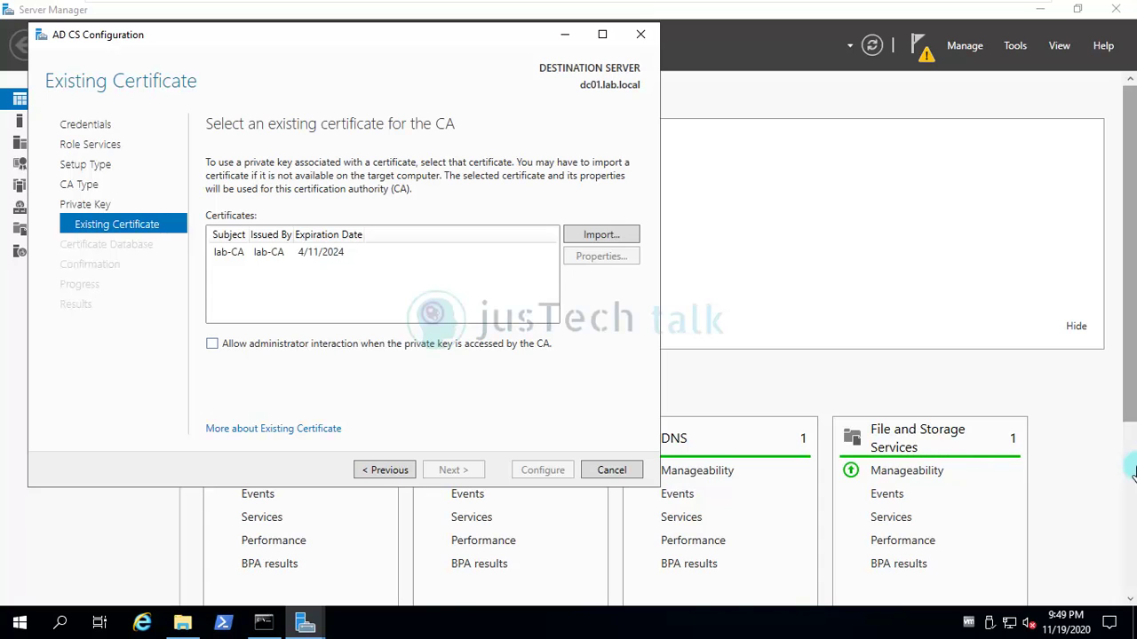
Select the imported lab-CA certificate, keep the default CertLog database locations, and complete the AD CS configuration.
left_click(267, 252)
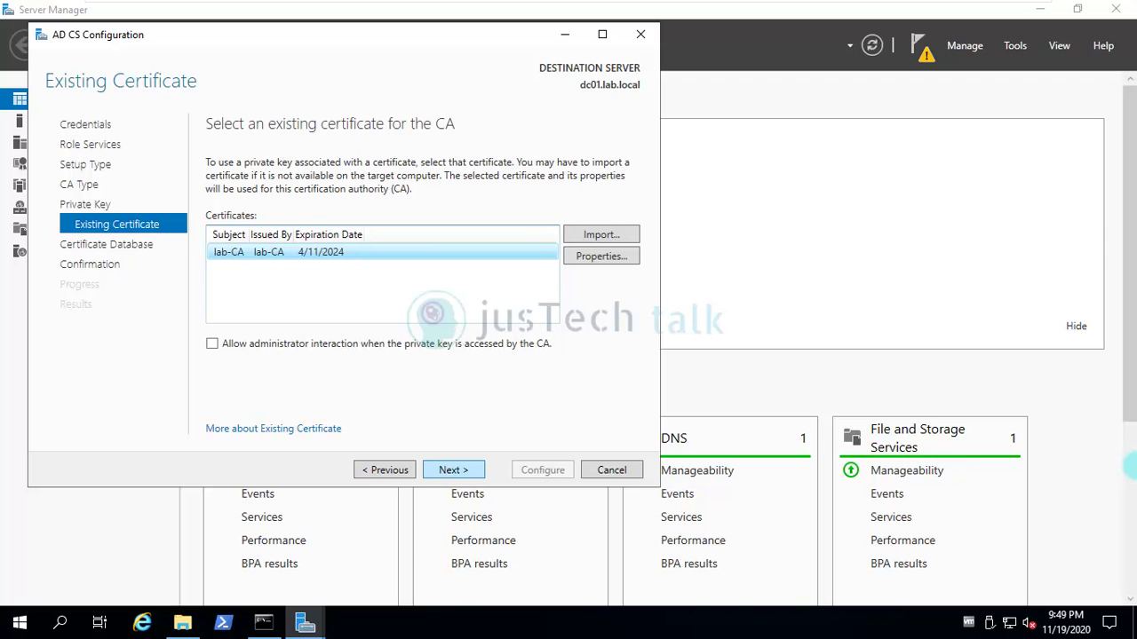
key("Return")
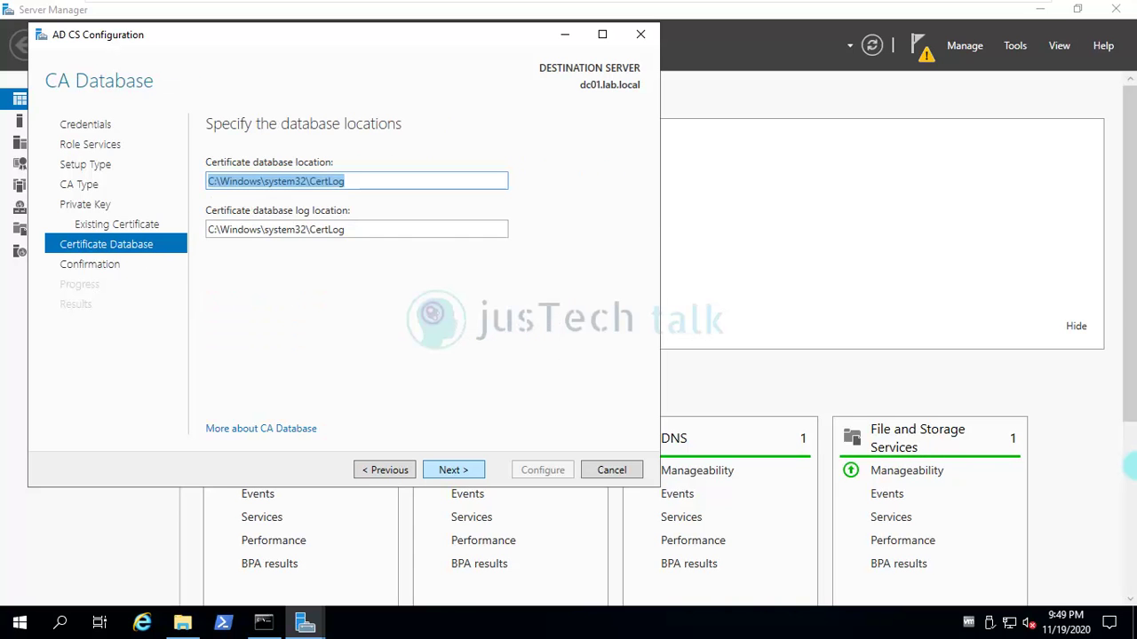
key("Return")
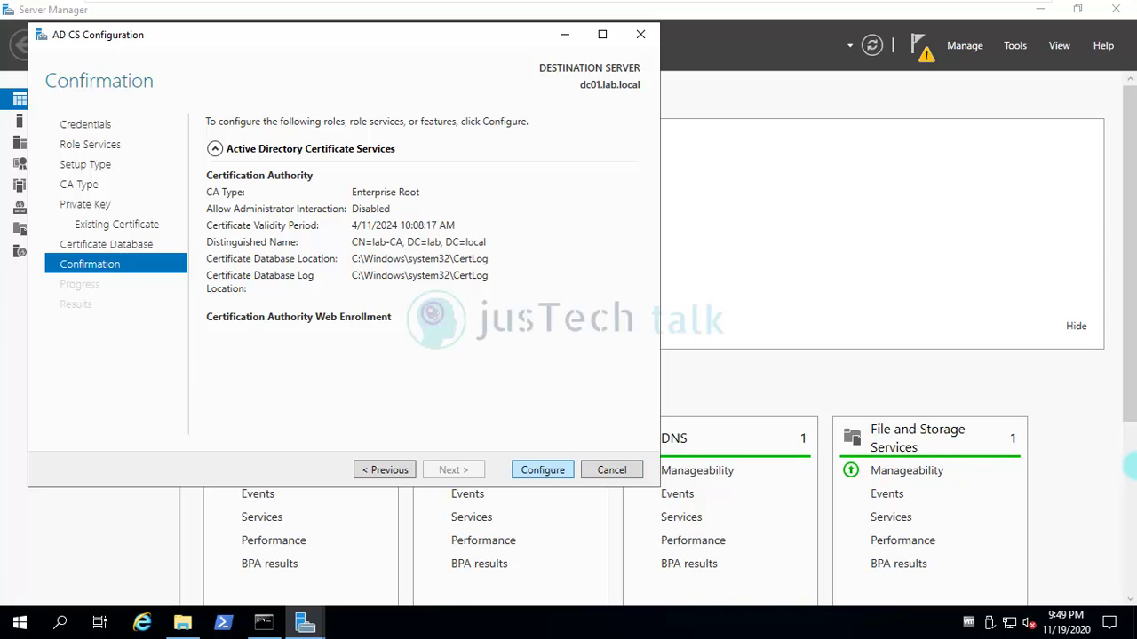
key("Return")
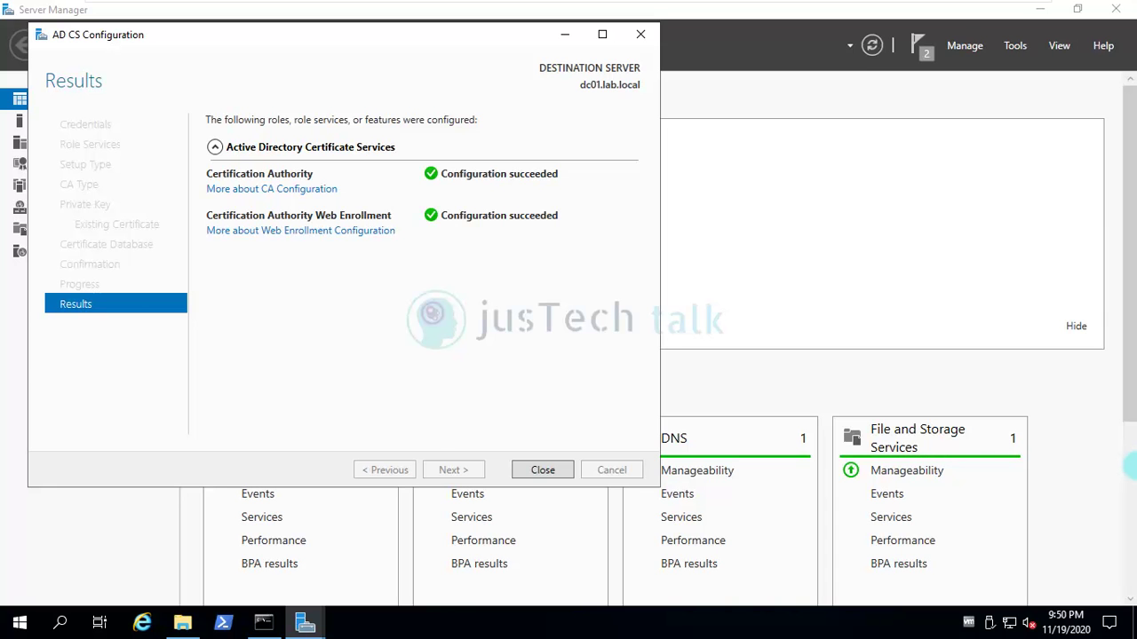
key("Return")
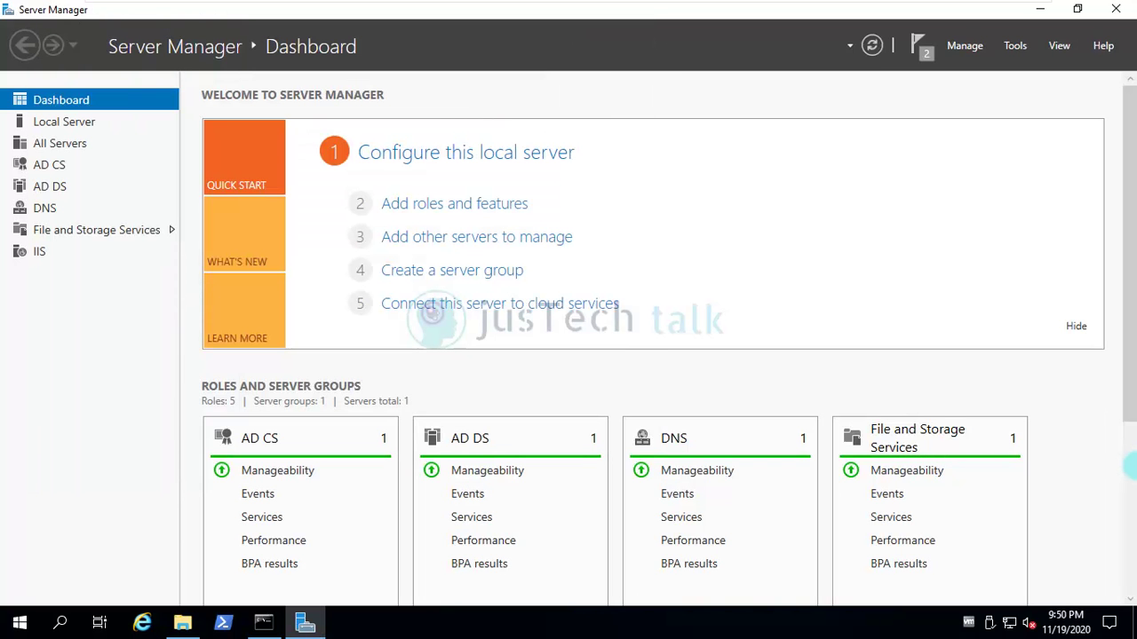
Restart Server Manager and open the Certification Authority console in a maximized window.
left_click(1116, 8)
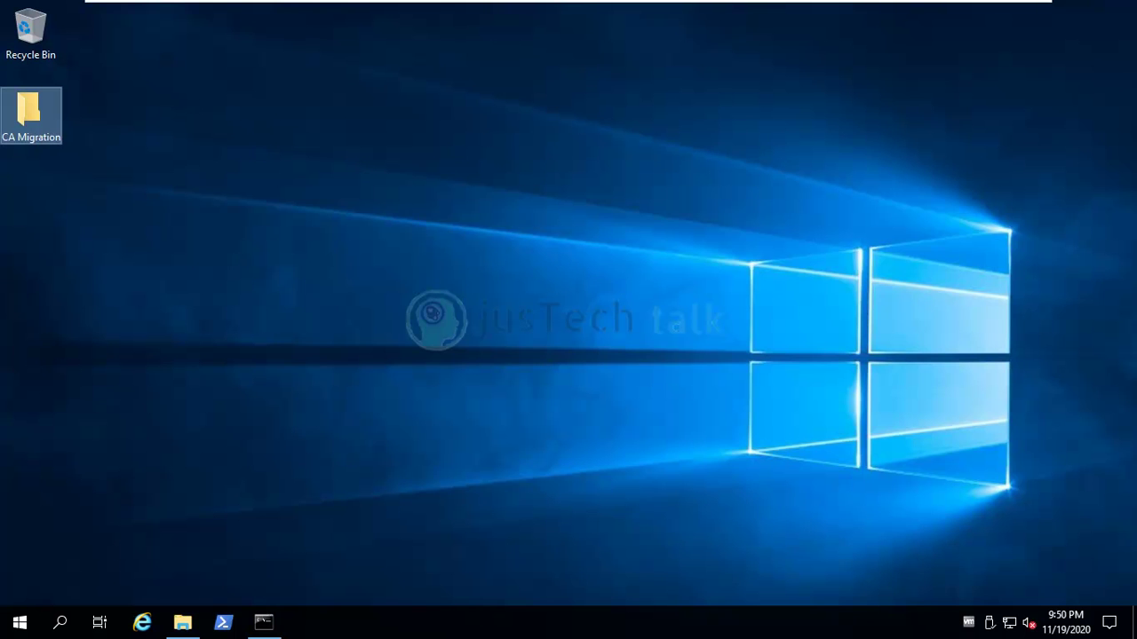
left_click(19, 622)
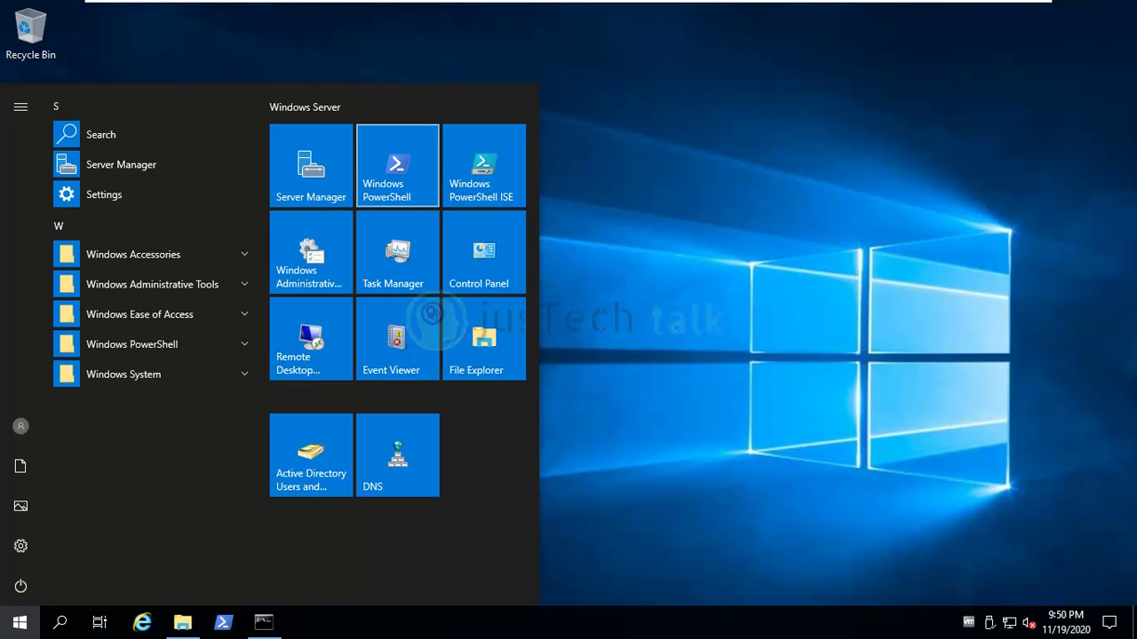
left_click(311, 164)
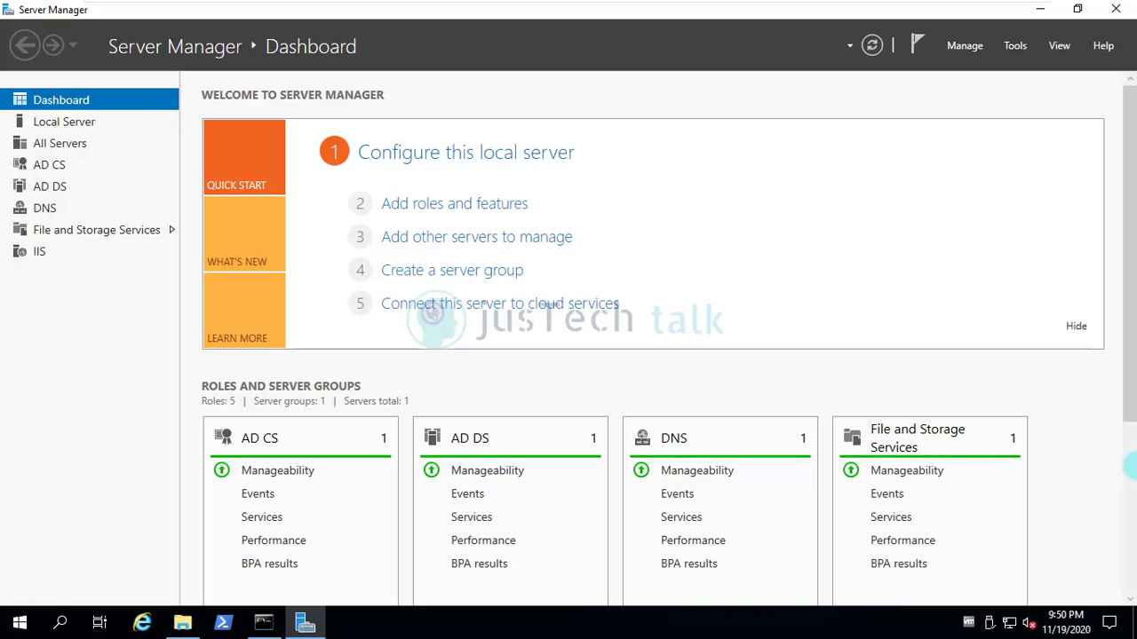
left_click(1015, 45)
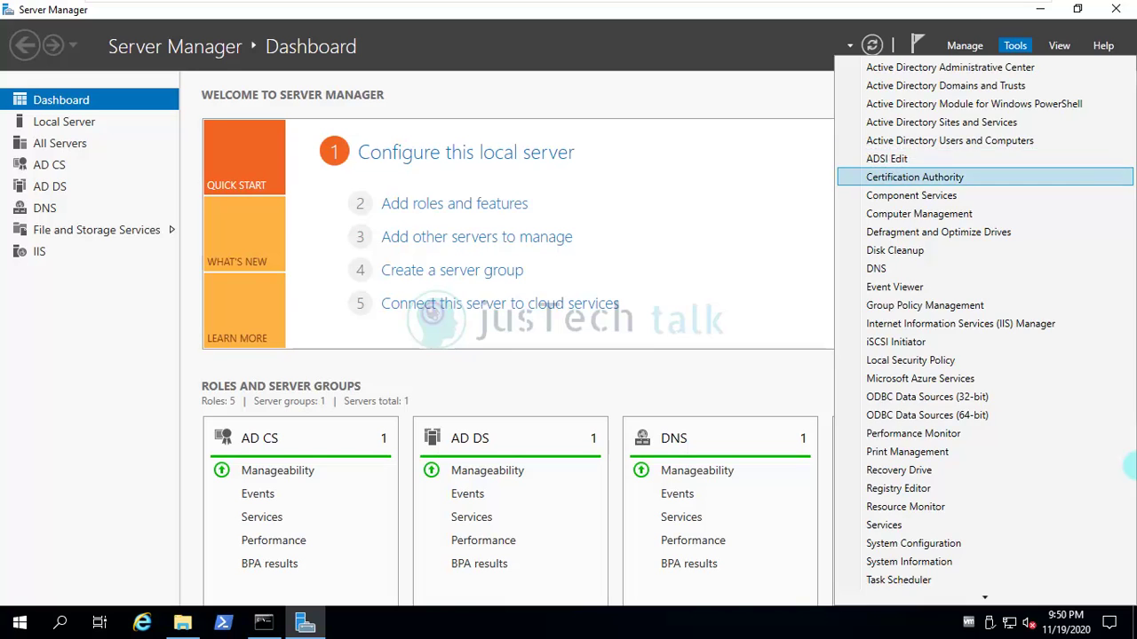
left_click(915, 177)
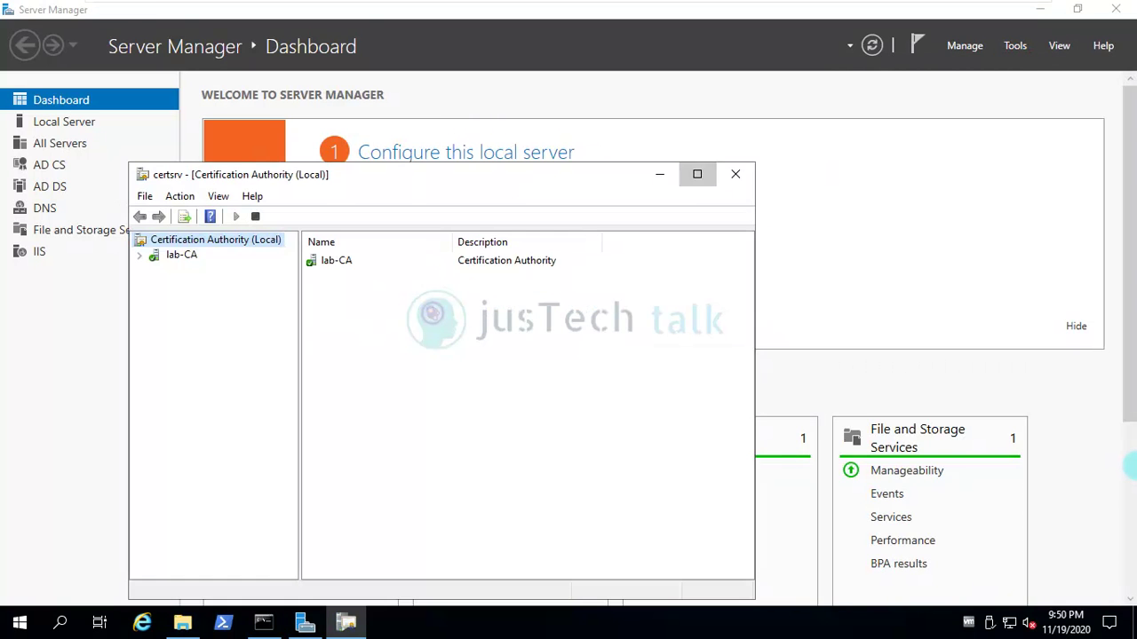
left_click(697, 174)
Expand lab-CA and examine its revoked and issued certificates, pending and failed requests, and certificate templates.
right_click(50, 88)
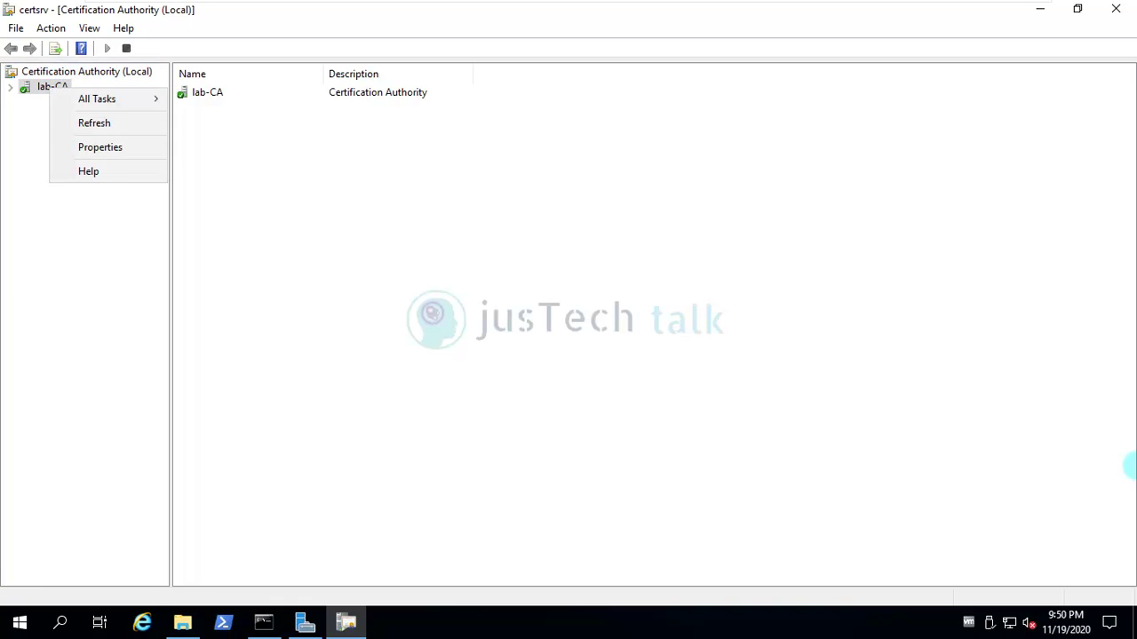
key("Escape")
key("KP_Multiply")
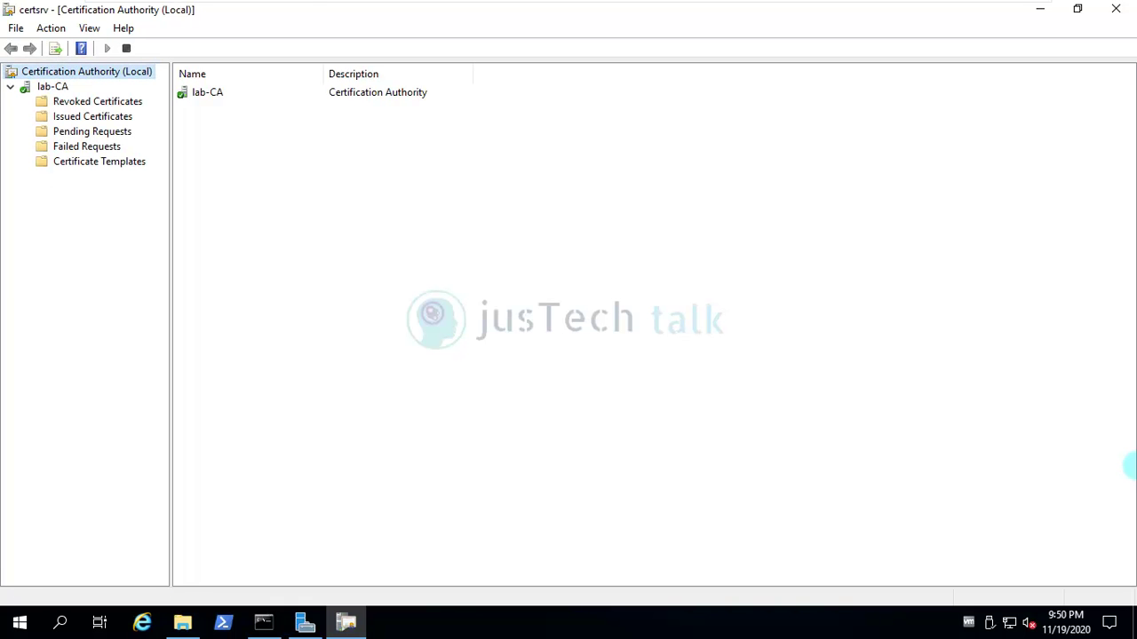
key("Down")
key("Down")
key("Down")
key("Down")
key("Down")
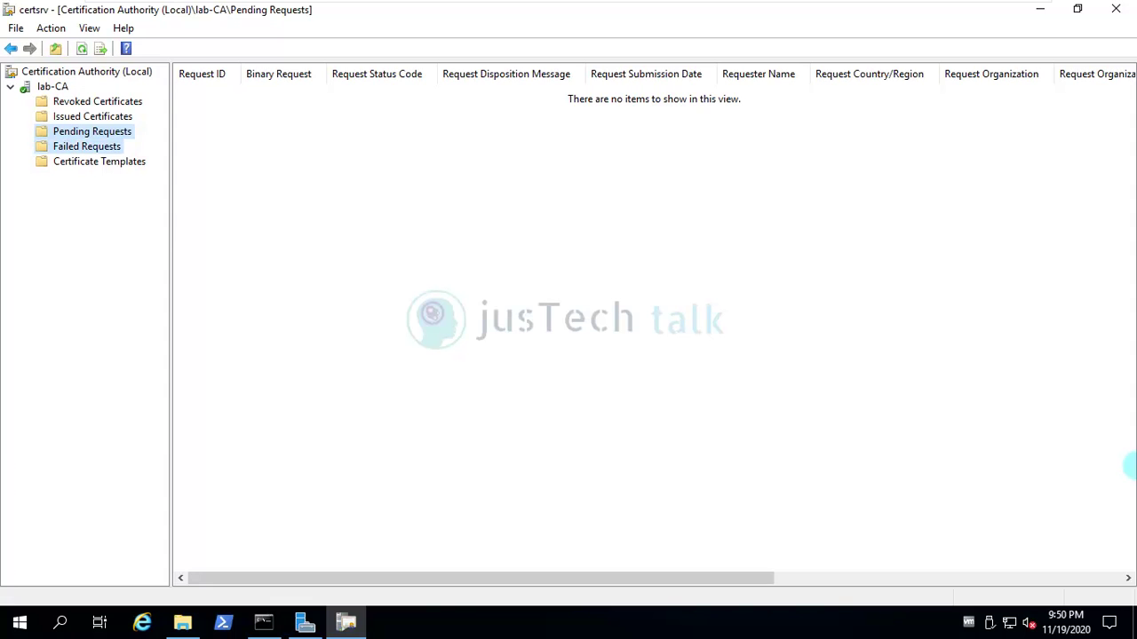
key("Down")
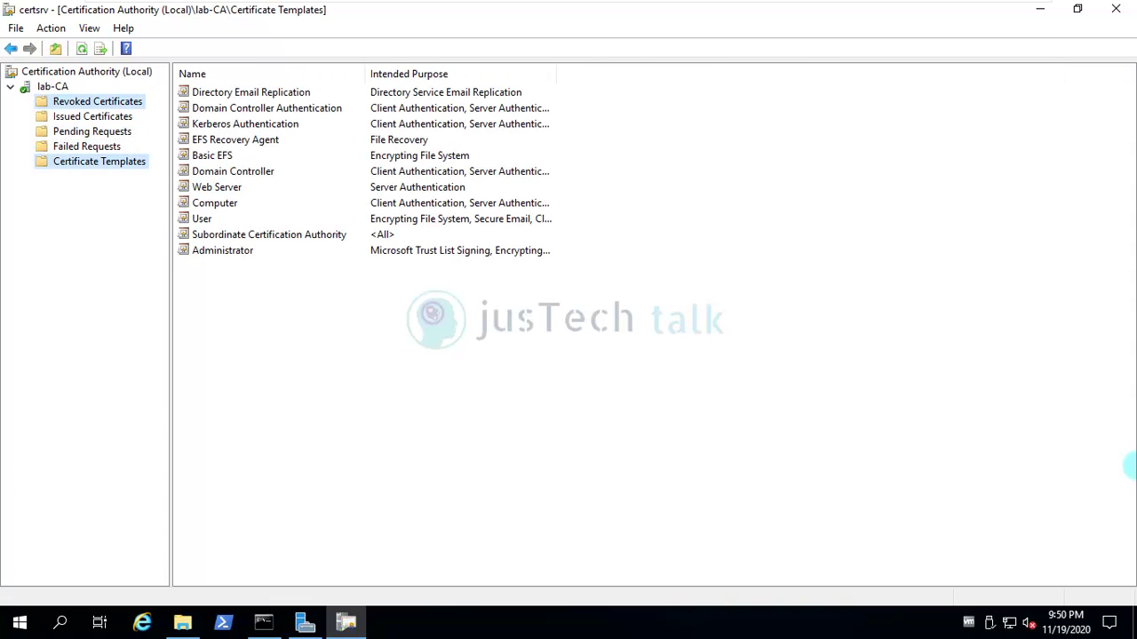
left_click(98, 101)
key("Down")
key("Down")
key("Down")
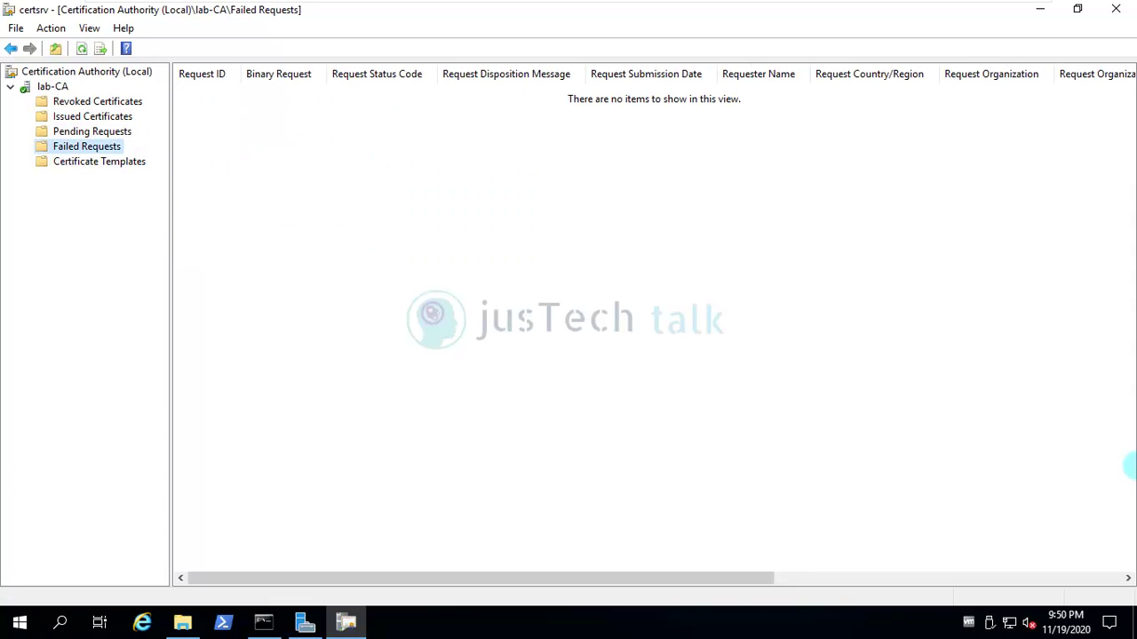
key("Down")
Start restoring the lab-CA authority, allow Active Directory Certificate Services to stop, and continue to the choice of items to restore.
right_click(53, 87)
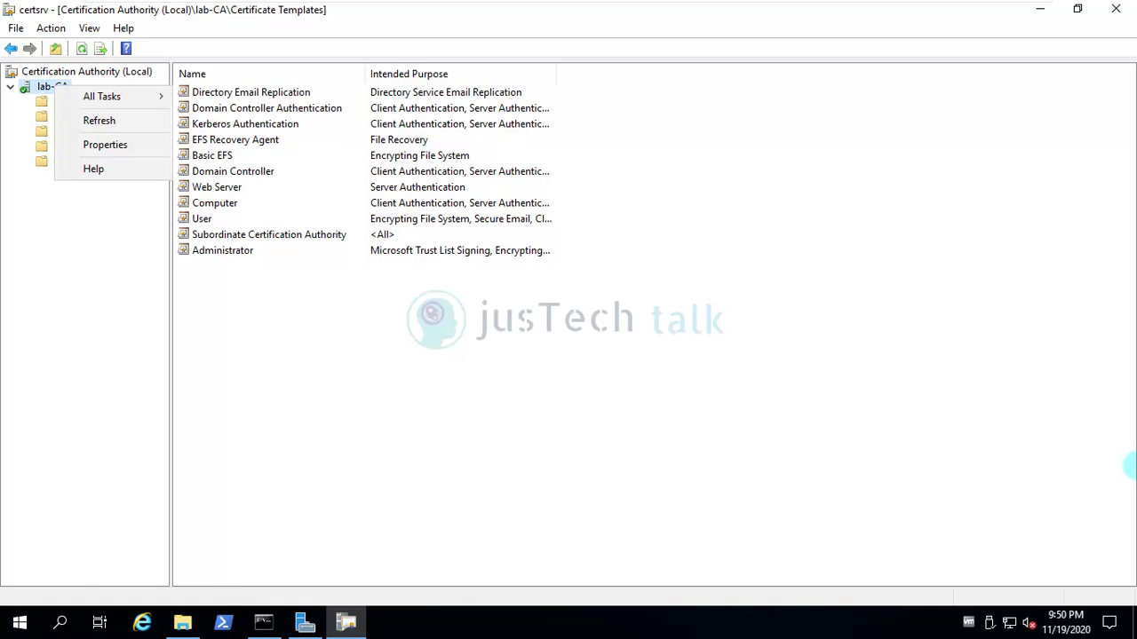
key("Down")
key("Right")
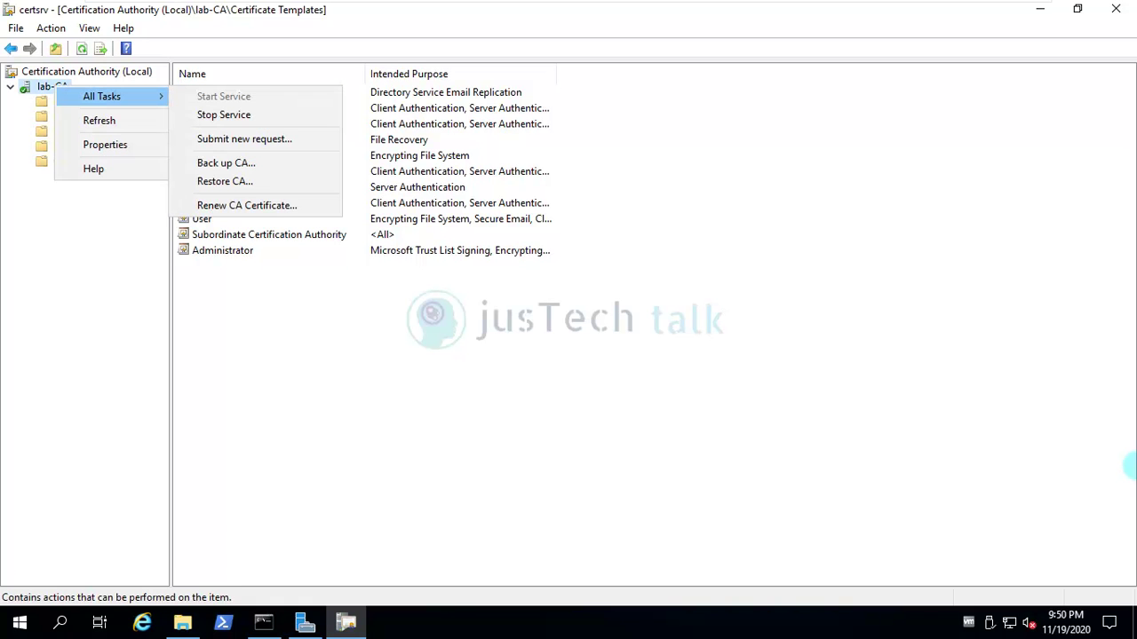
key("Down")
key("Down")
key("Down")
key("Down")
key("Down")
key("Return")
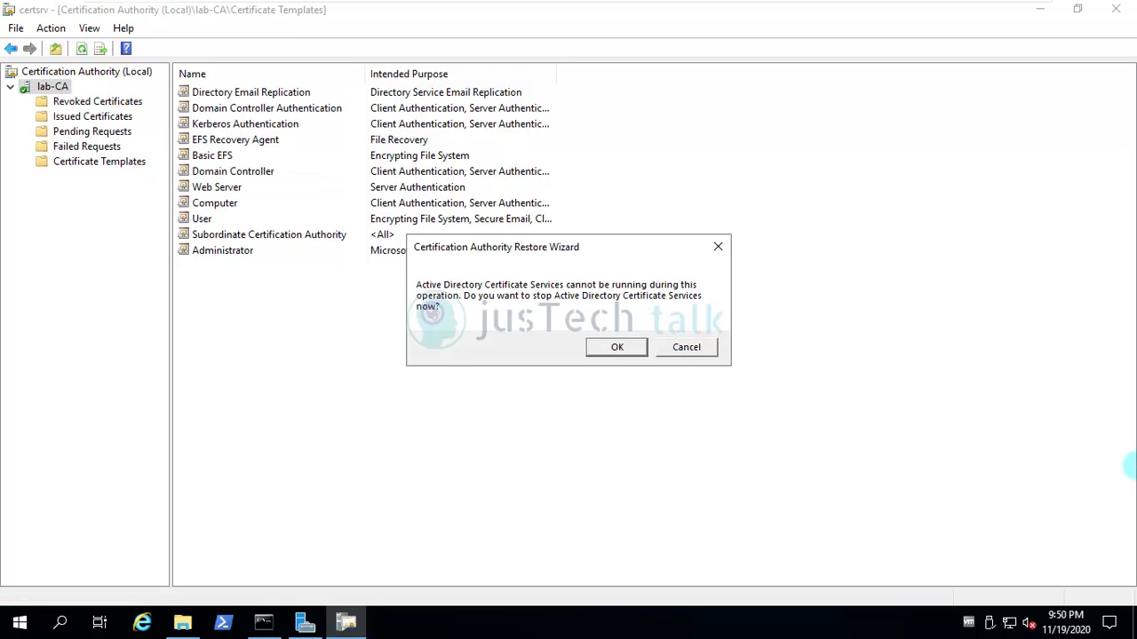
key("Return")
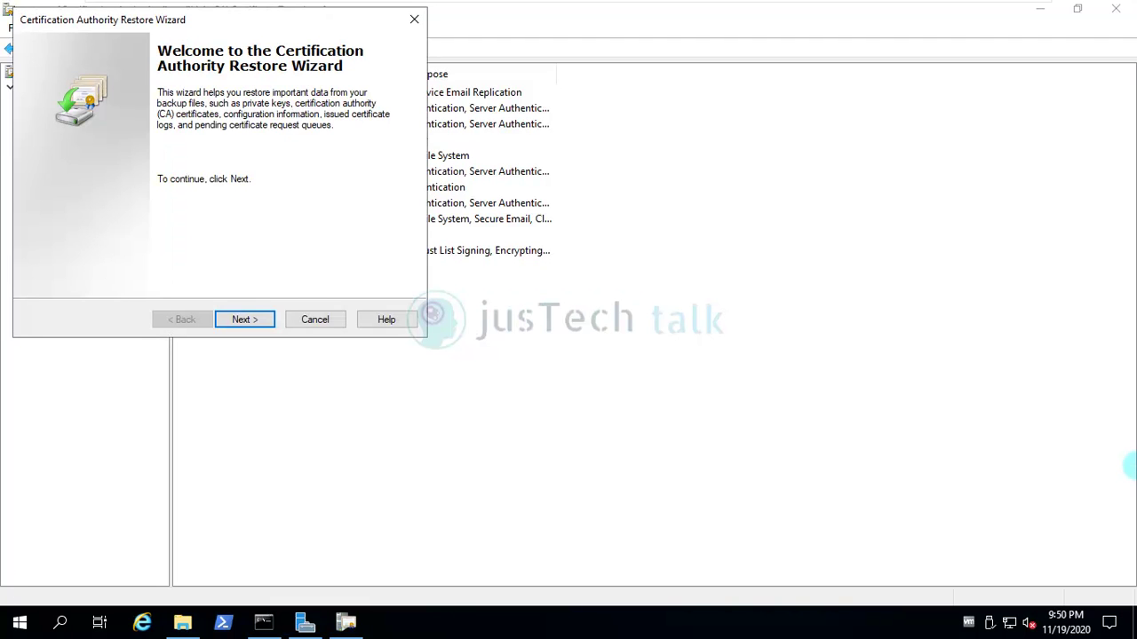
key("Return")
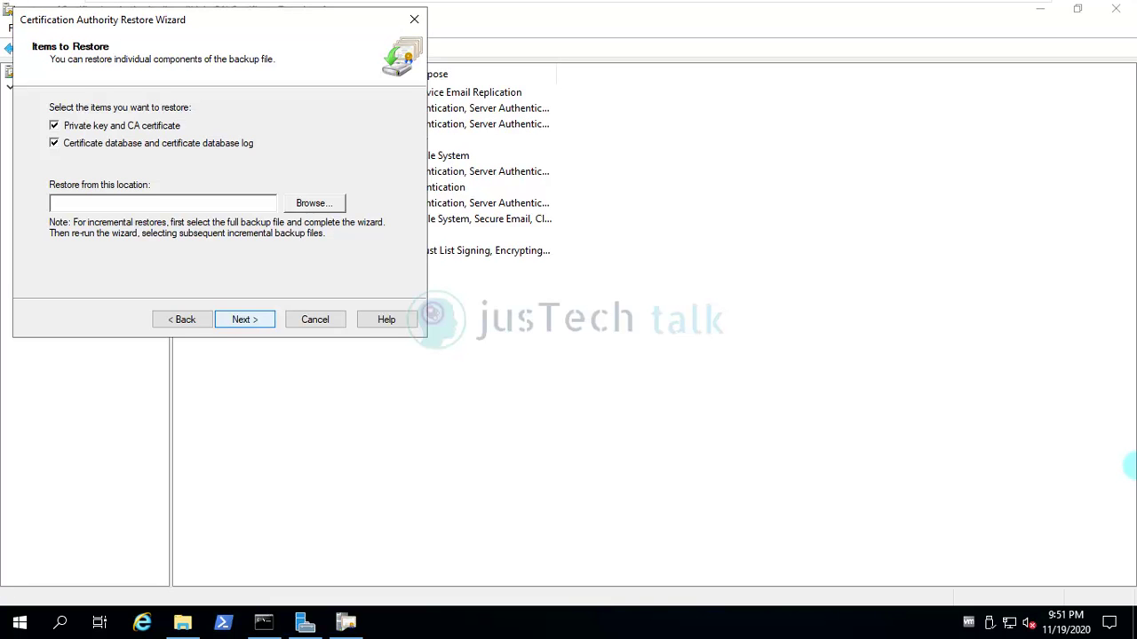
Set the restore location to the CA Backup folder inside CA Migration on the desktop, restoring both the private key and the certificate database.
left_click(314, 203)
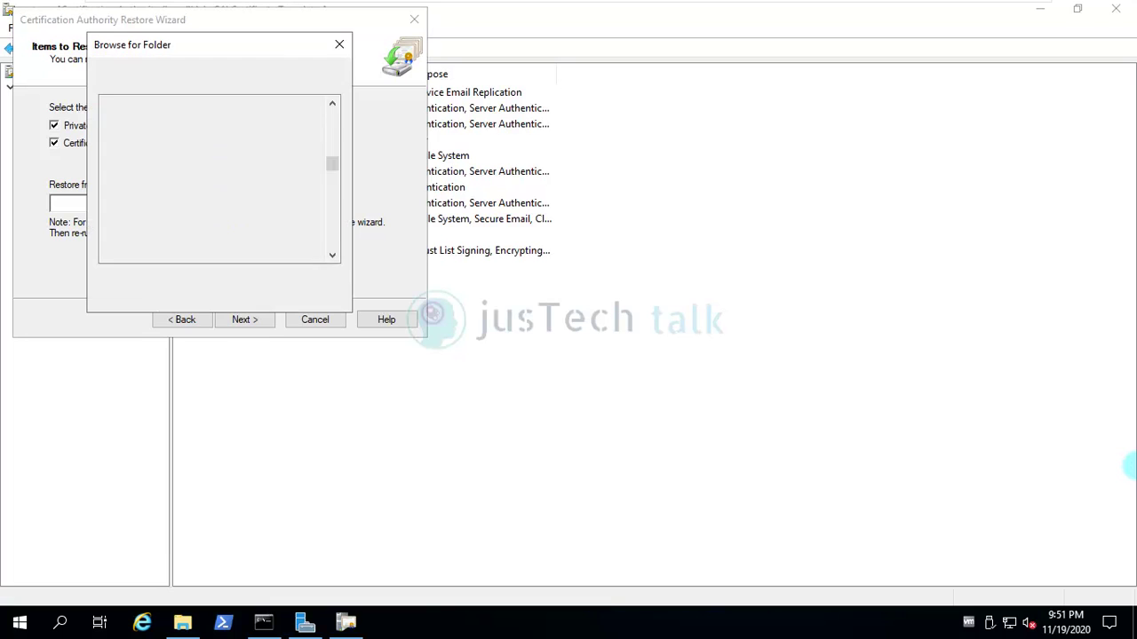
left_click(124, 193)
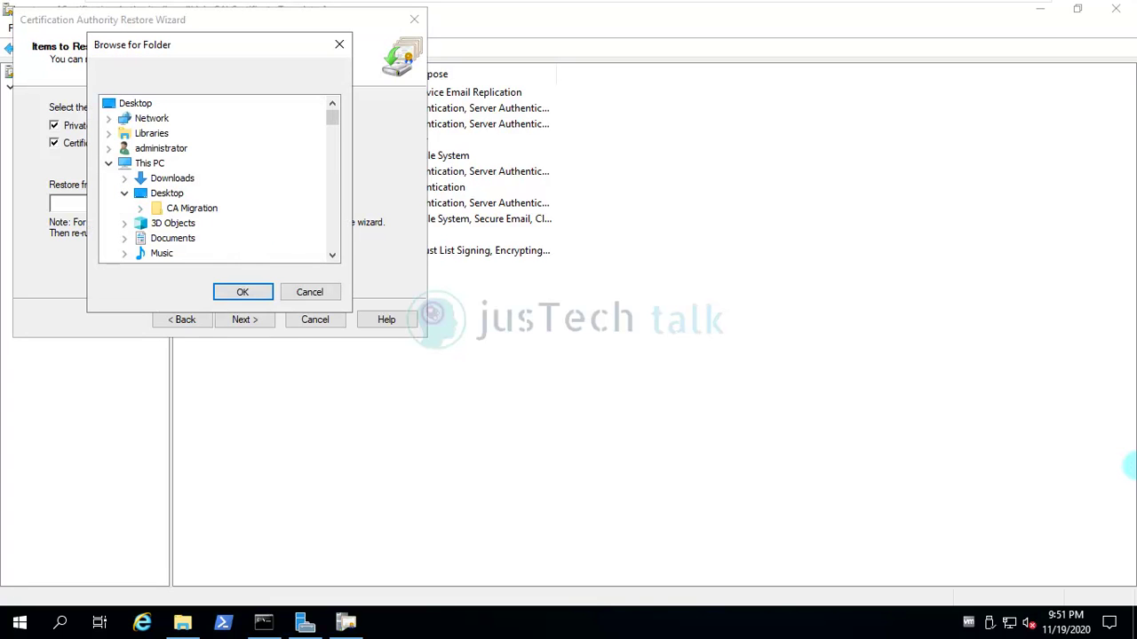
left_click(139, 208)
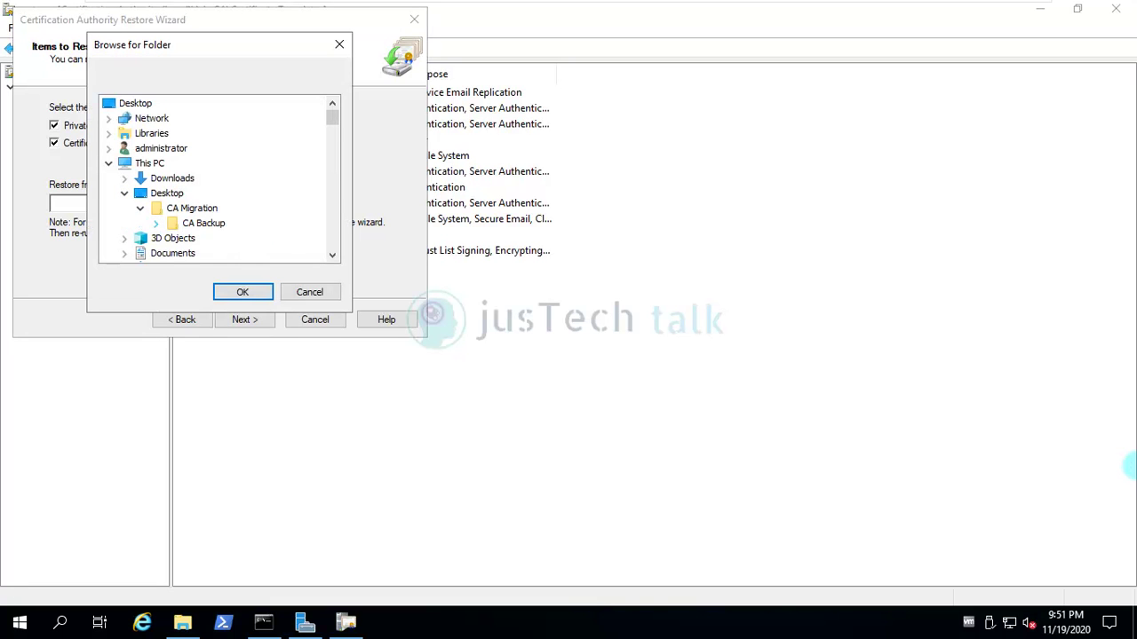
left_click(155, 223)
left_click(217, 238)
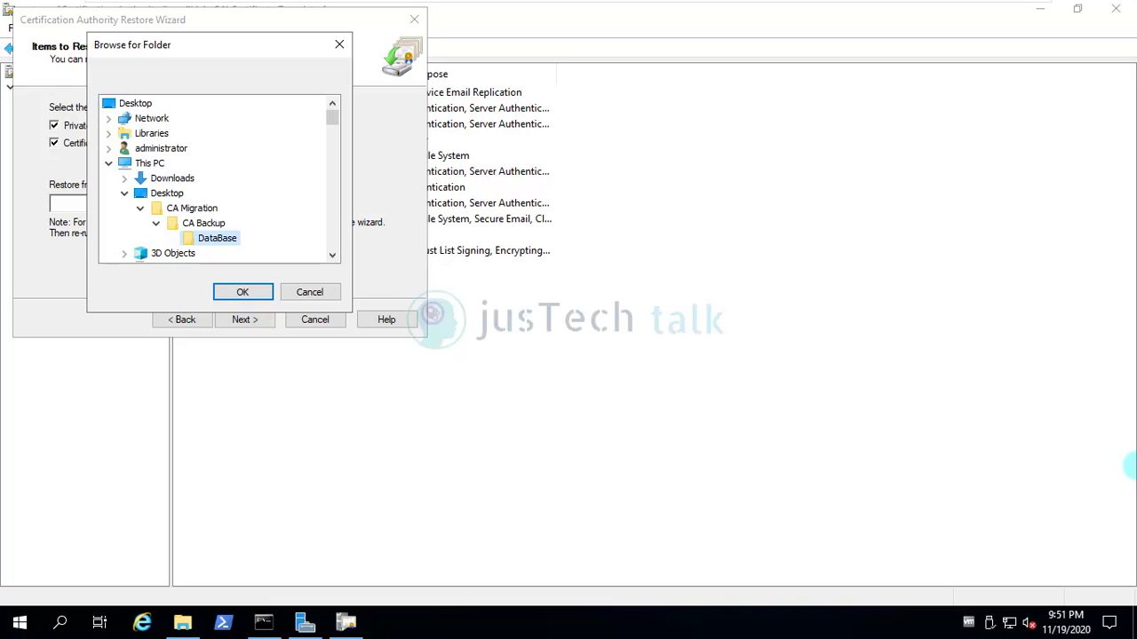
left_click(242, 292)
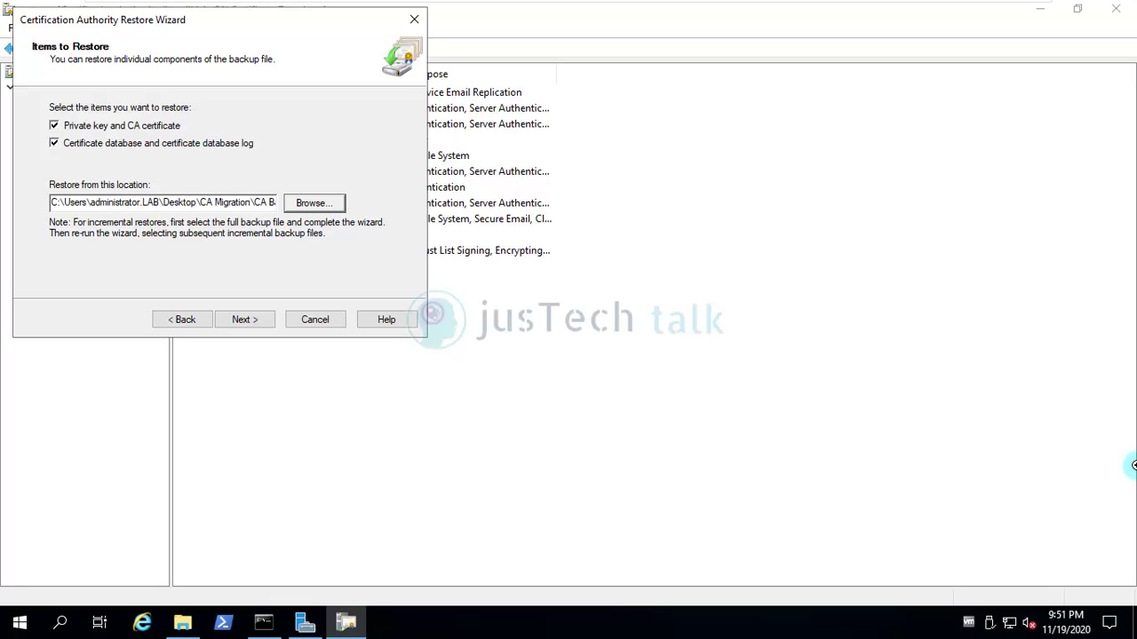
key("alt+n")
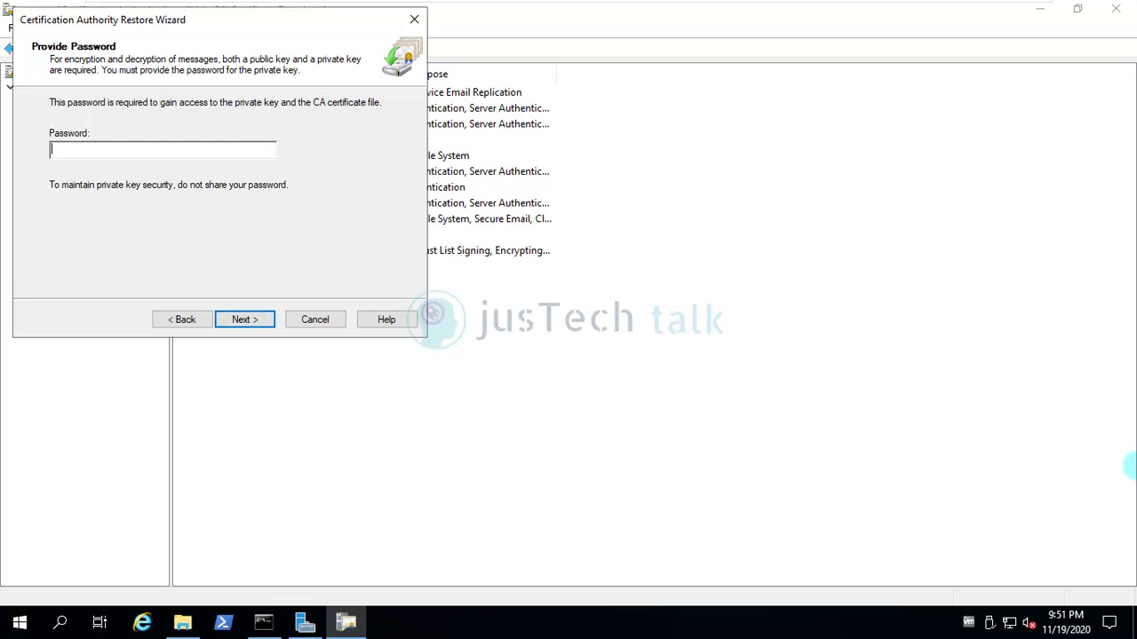
Enter the private key password, complete the restore, and allow Active Directory Certificate Services to start.
type("********")
key("Return")
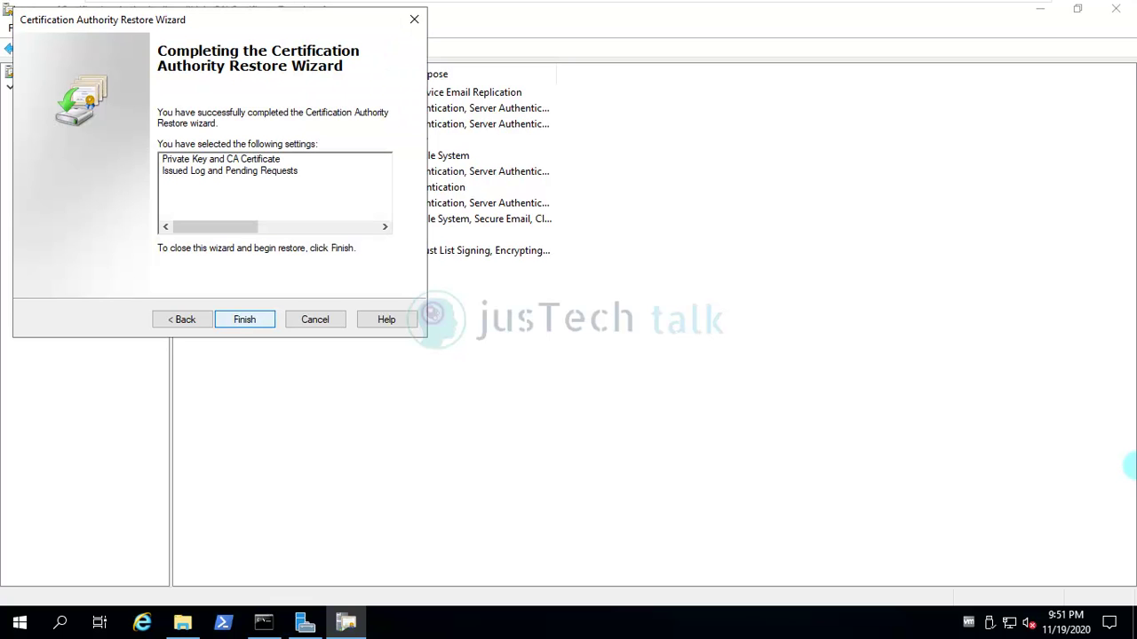
key("Return")
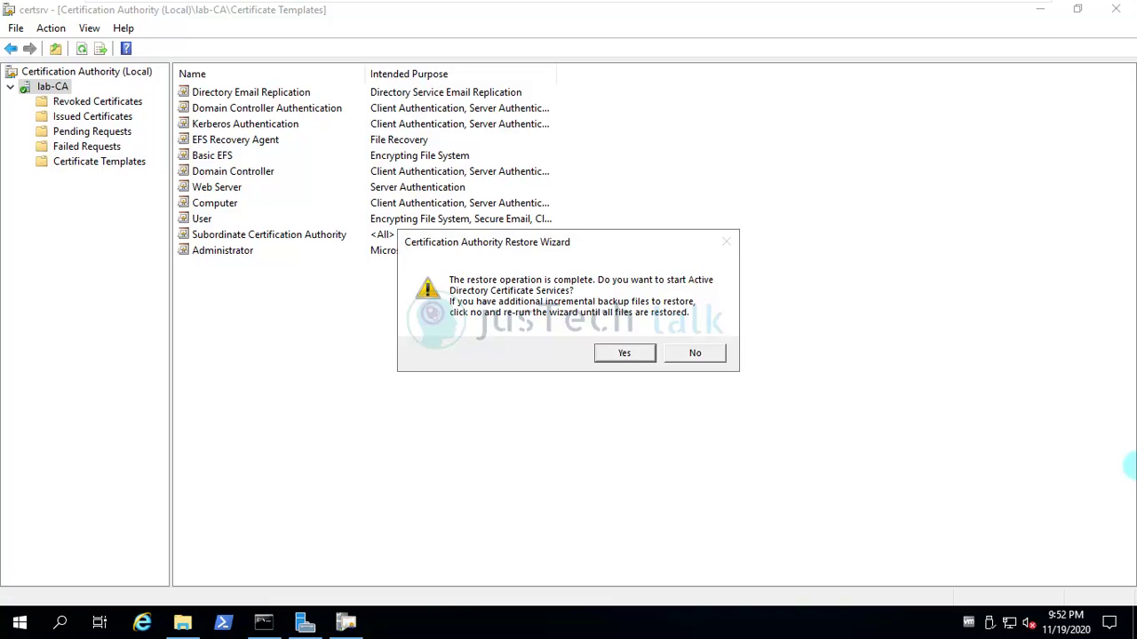
key("Return")
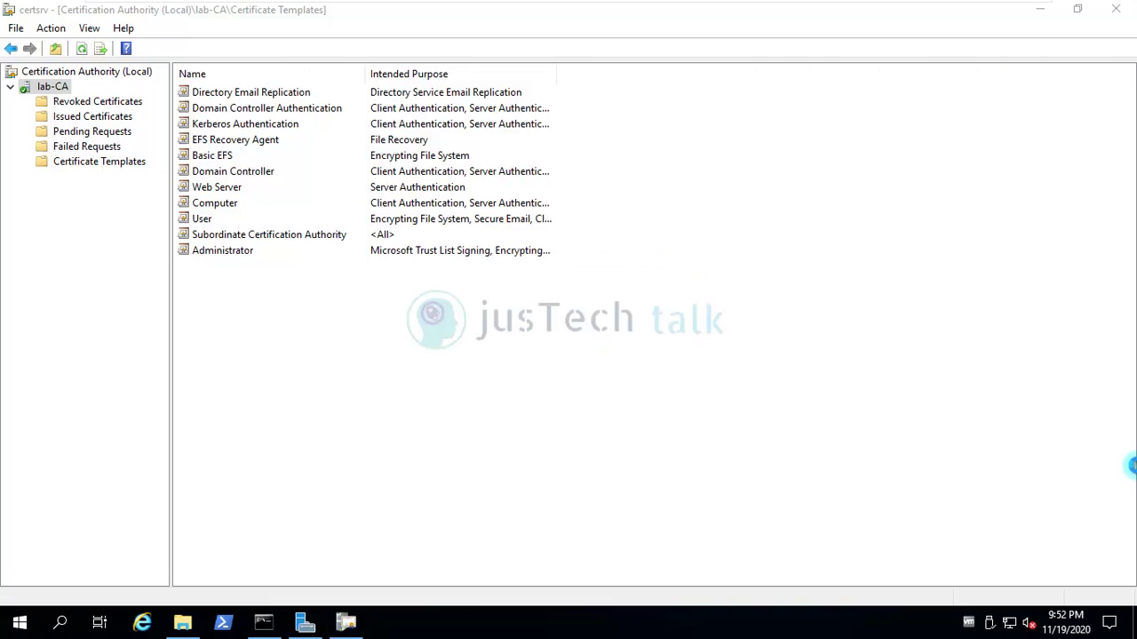
Examine the failed requests, pending requests, issued certificates and revoked certificates of the restored lab-CA.
key("Up")
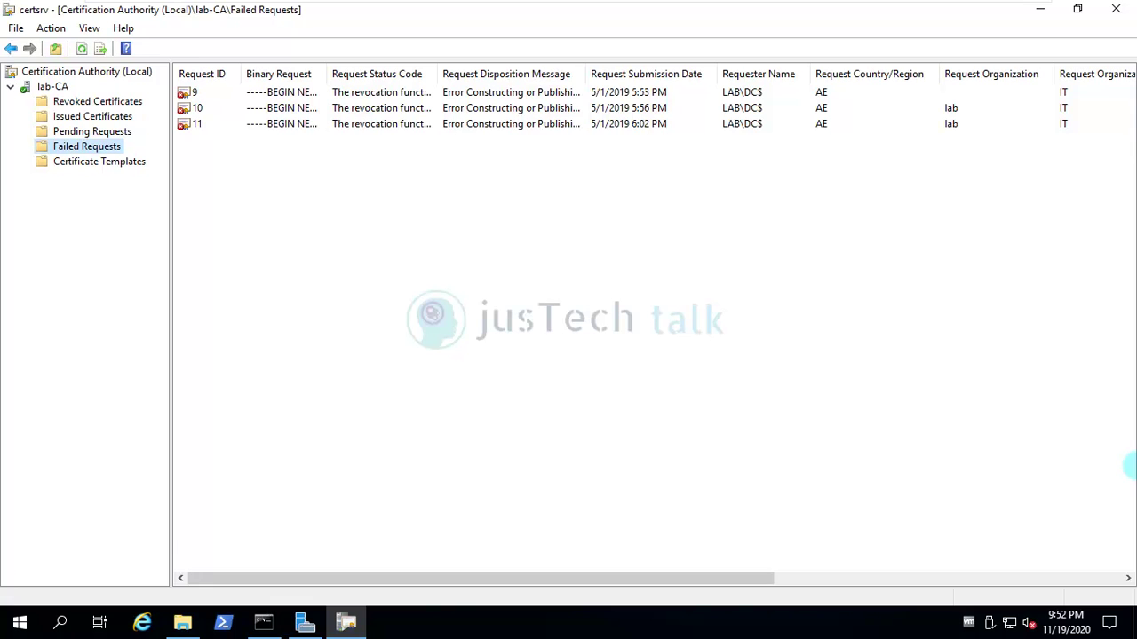
key("Up")
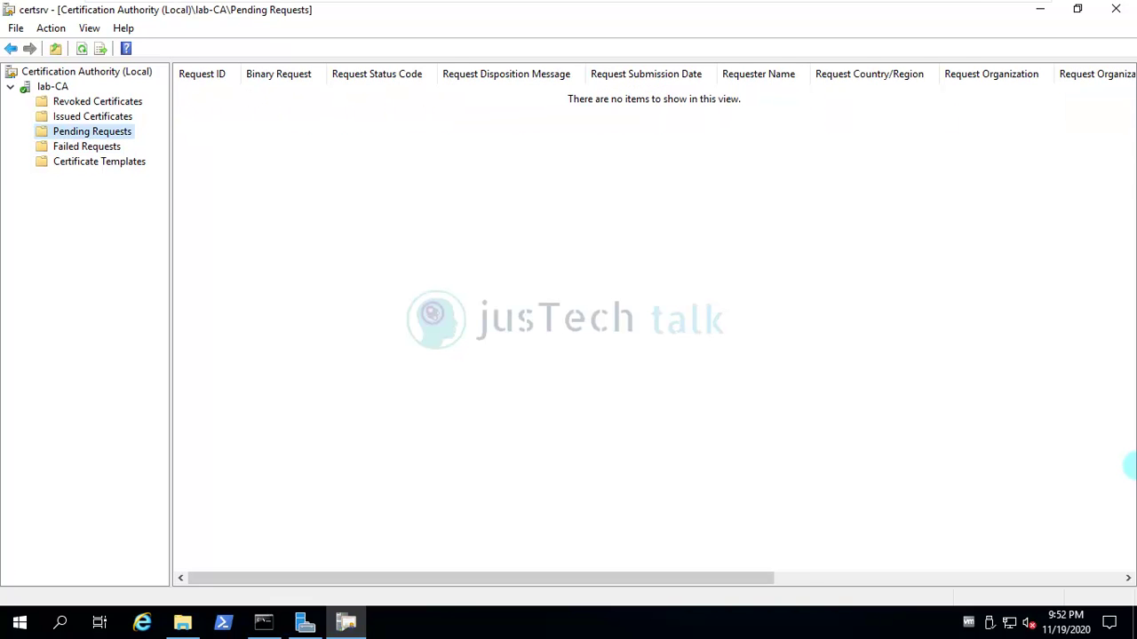
key("Up")
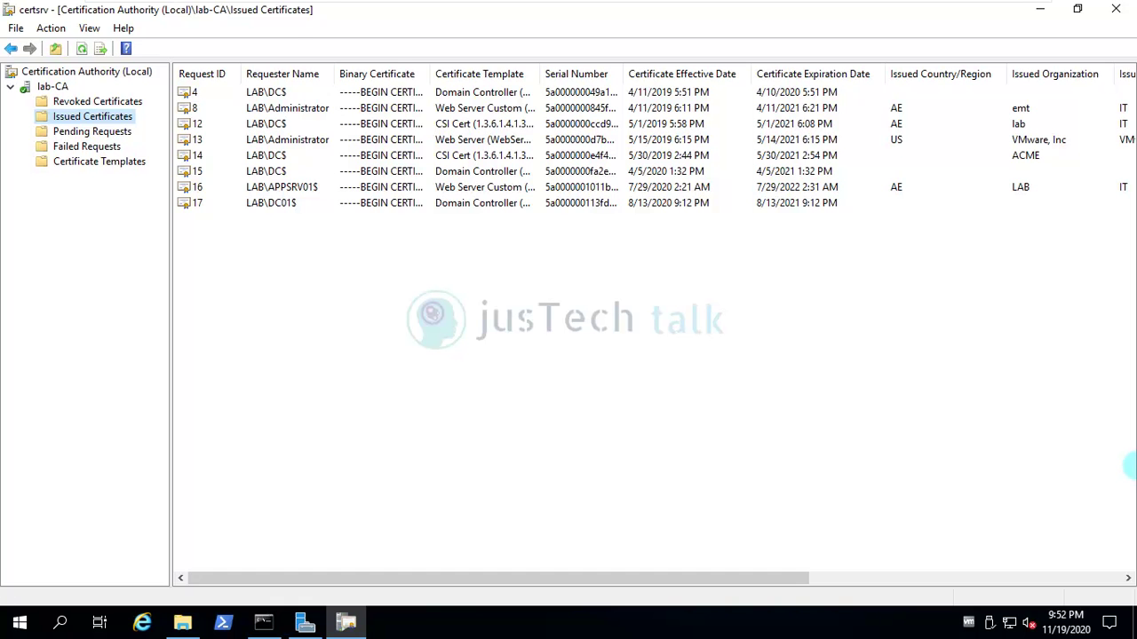
key("End")
key("Up")
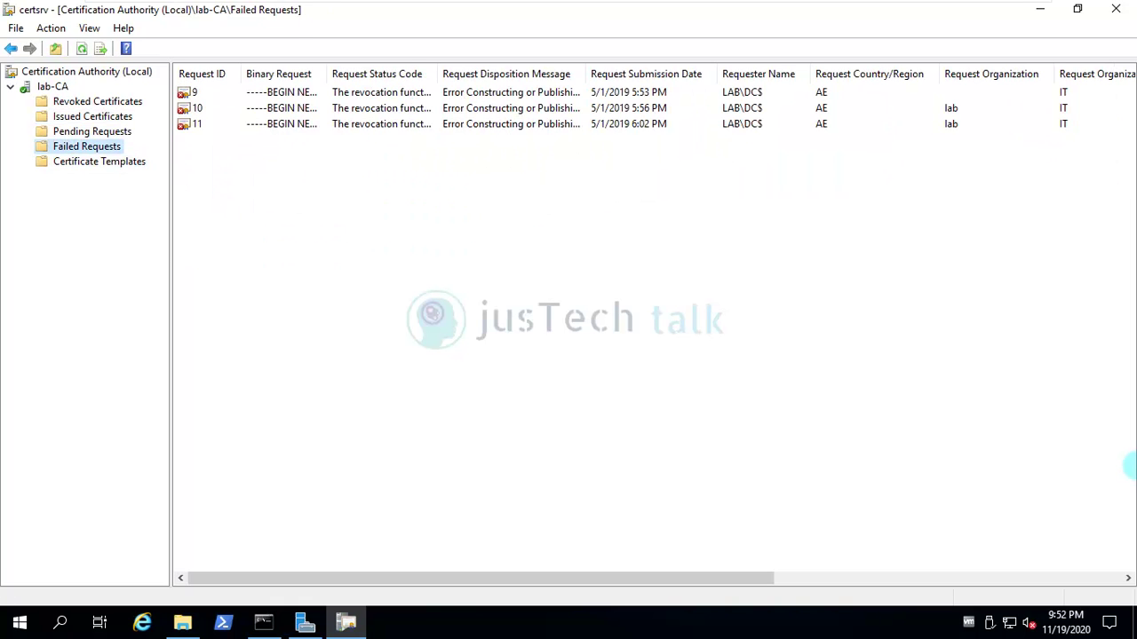
key("Up")
key("Up")
key("Up")
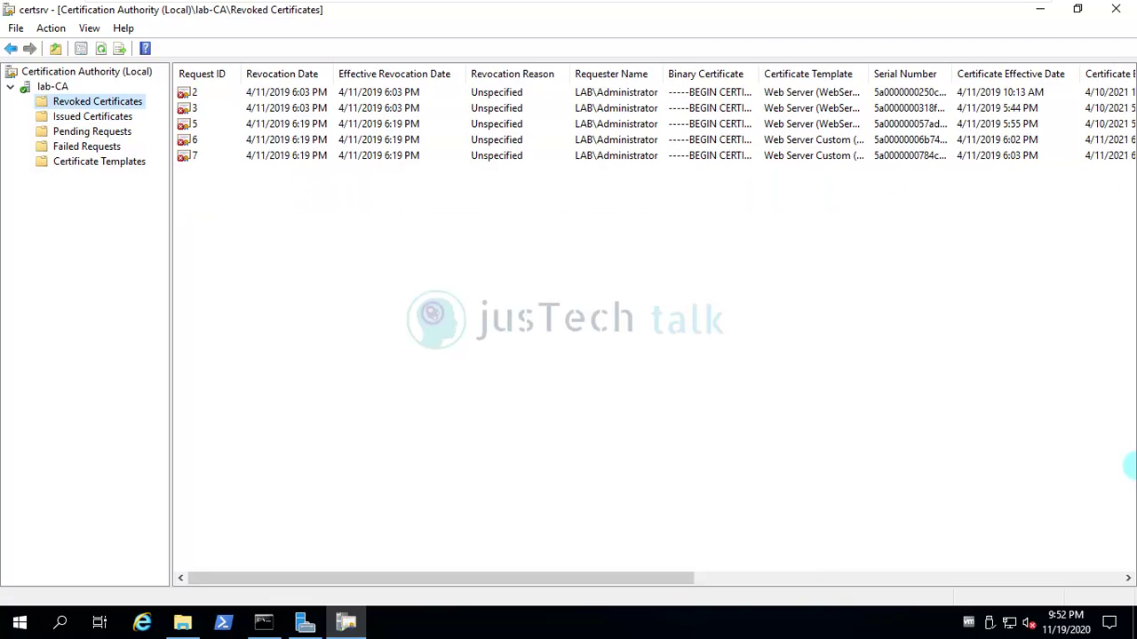
key("Down")
key("Down")
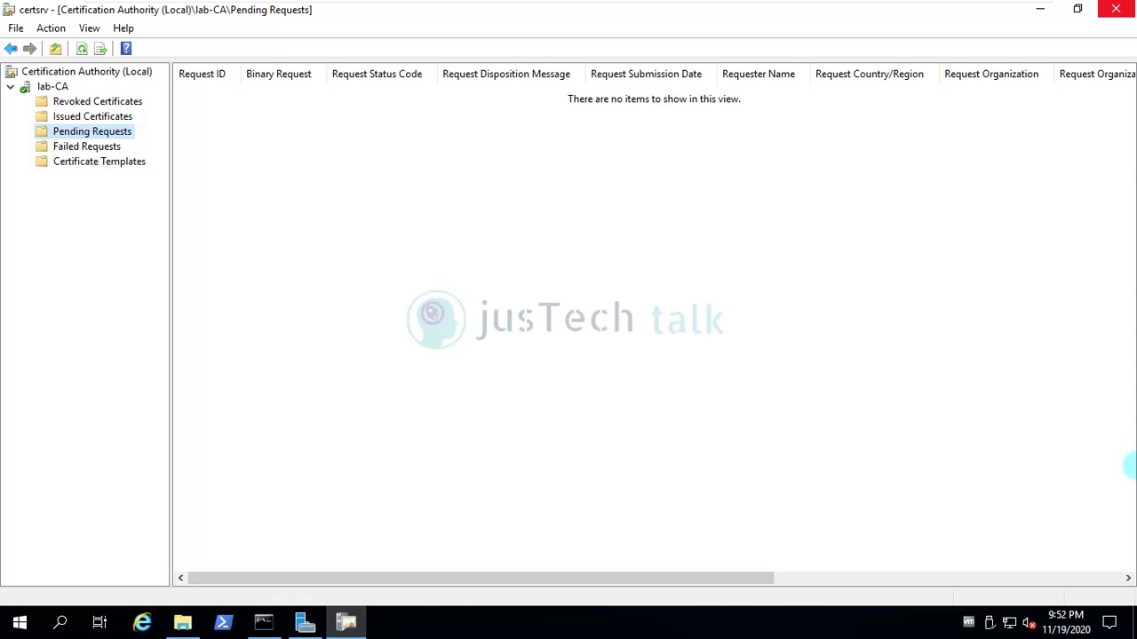
Minimize the Certification Authority console and close Server Manager to clear the desktop.
left_click(1116, 9)
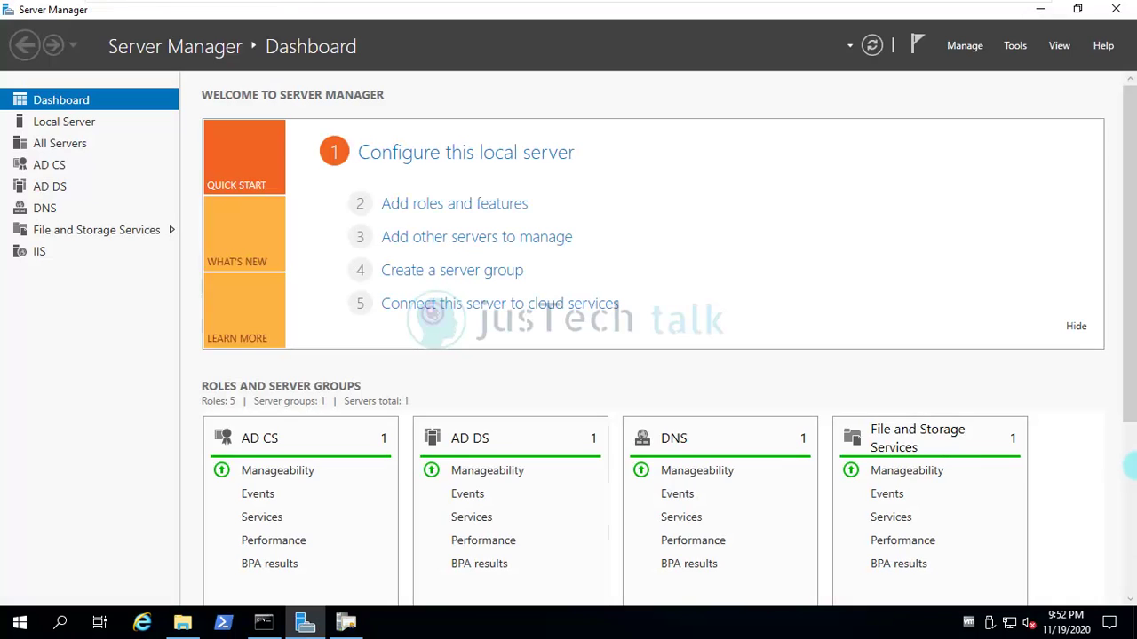
left_click(1115, 9)
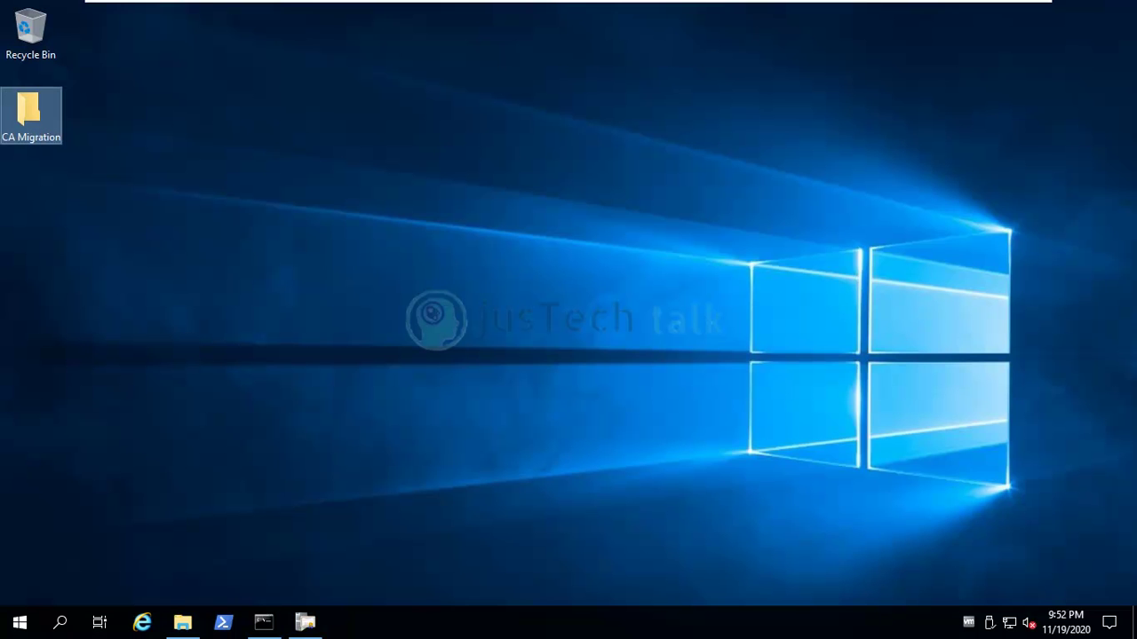
right_click(19, 622)
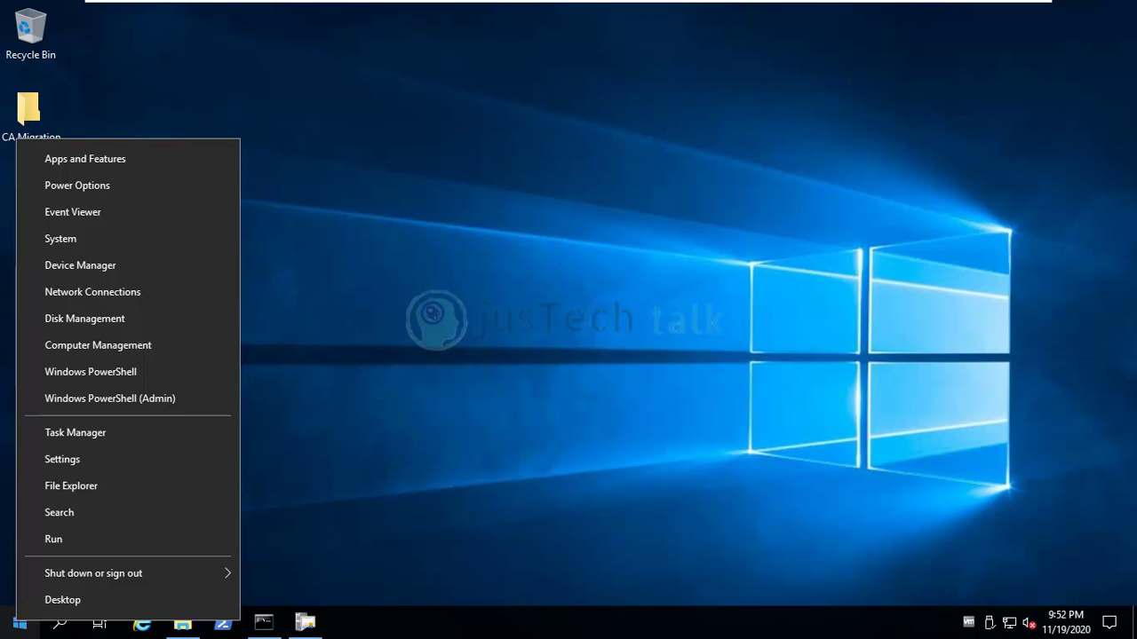
key("Escape")
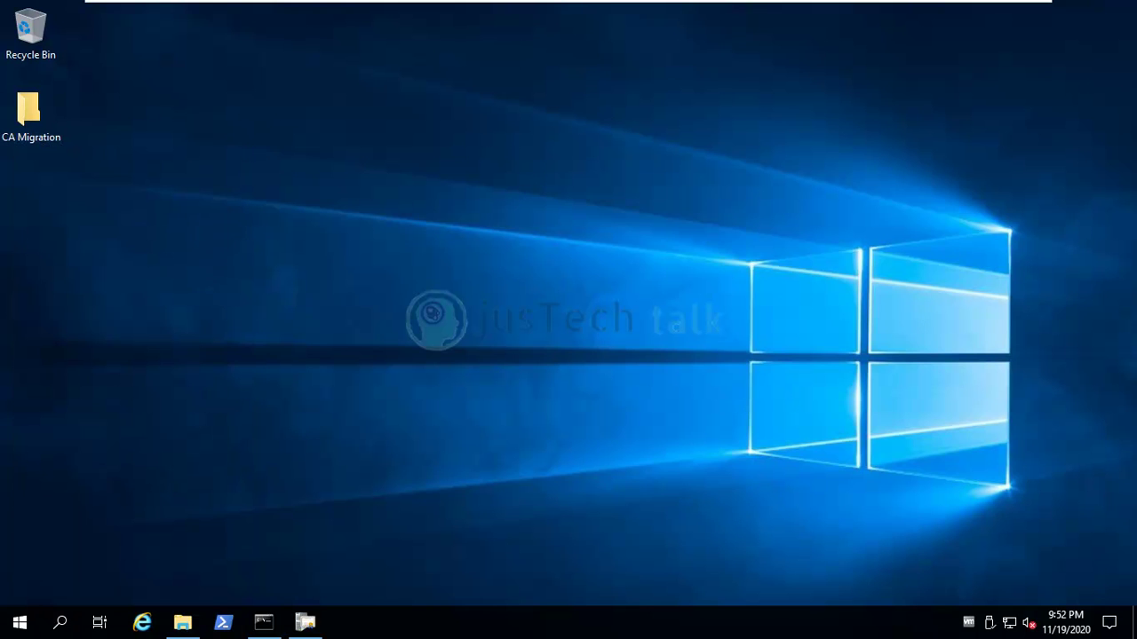
Import the Configuration Key registry file from the CA Backup folder inside CA Migration on the desktop into the registry.
left_click(30, 115)
double_click(28, 111)
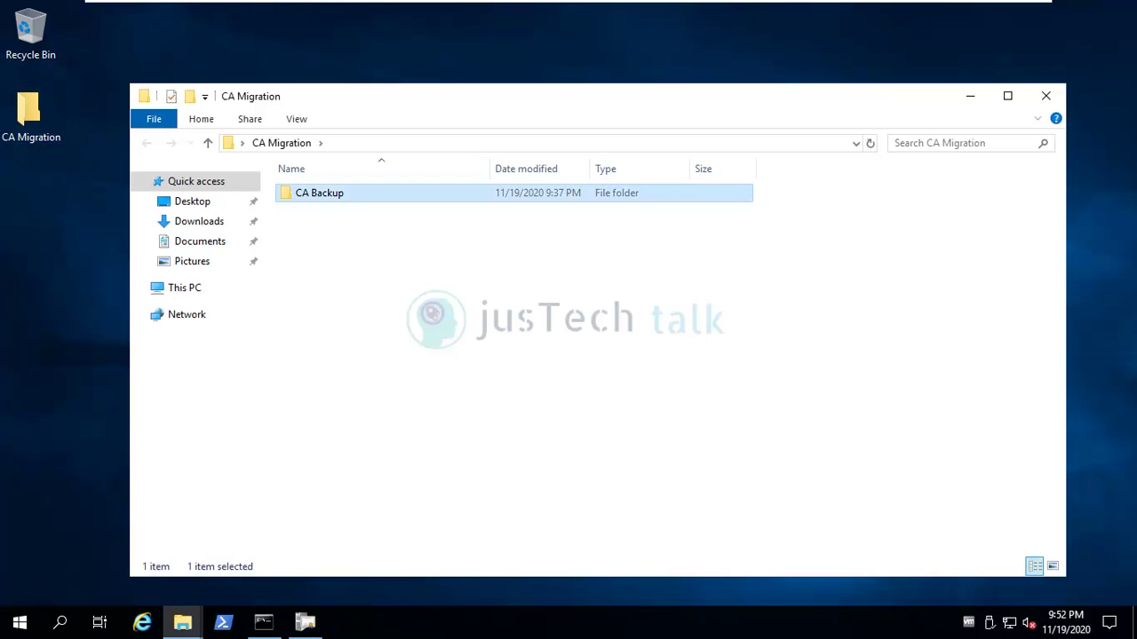
double_click(319, 193)
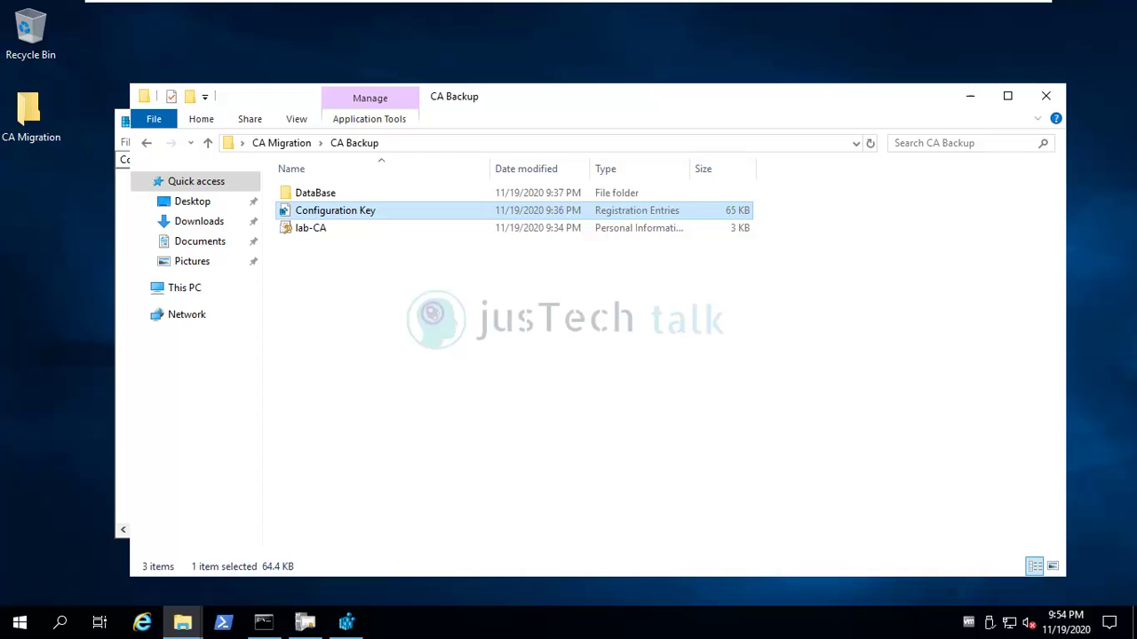
double_click(335, 210)
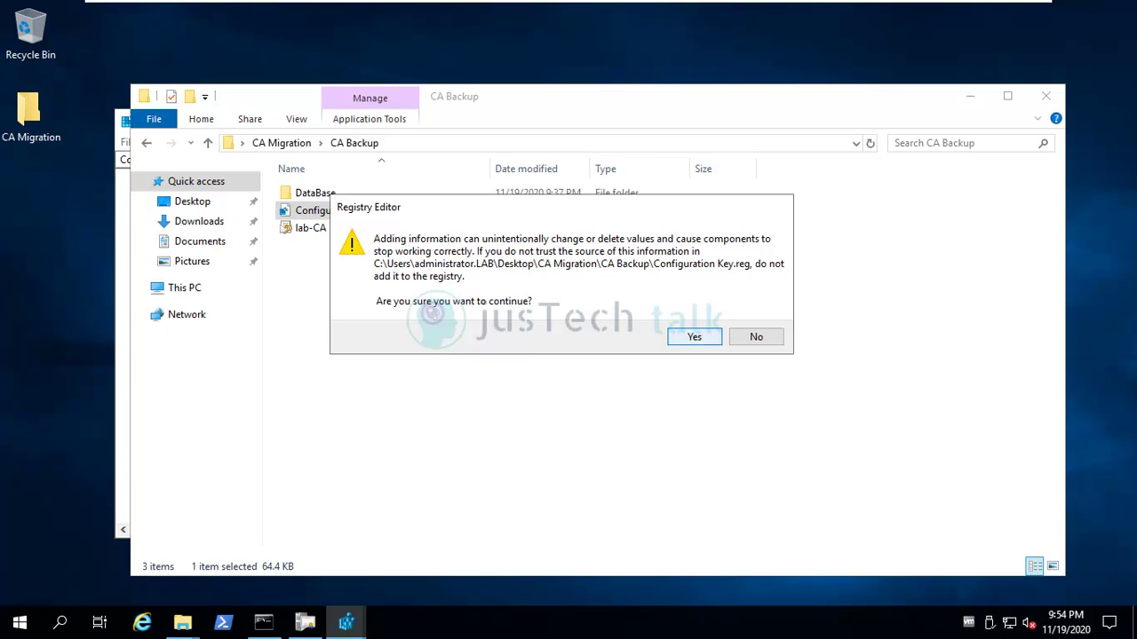
key("Return")
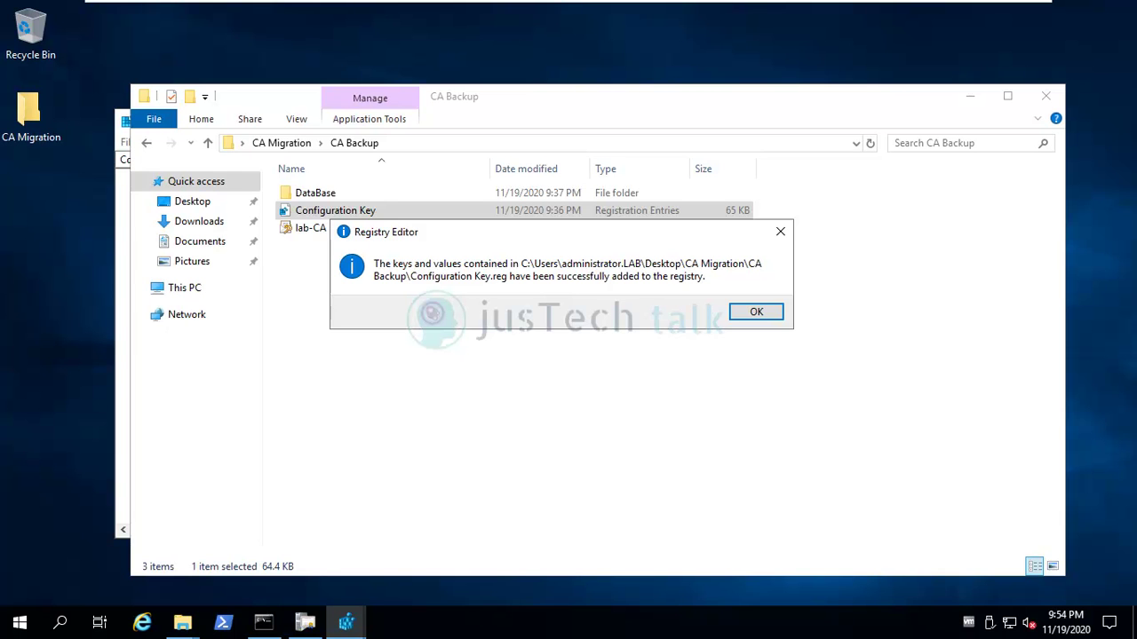
key("Return")
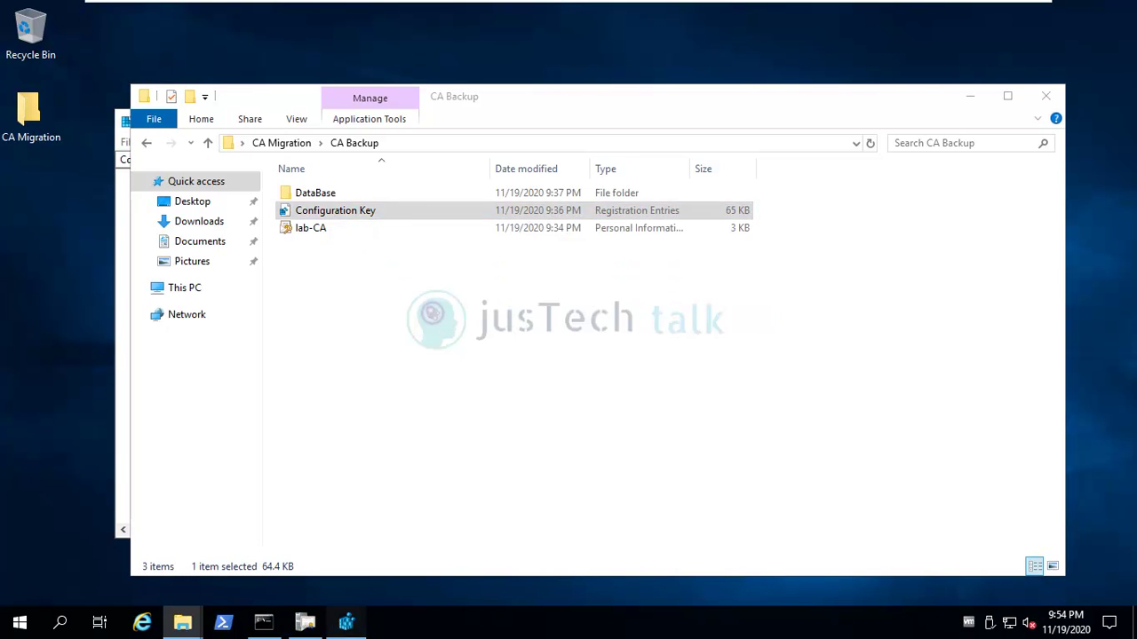
Examine the CertSvc service key and its Configuration and lab-CA subkeys in Registry Editor, close it, and return to the Certification Authority console.
left_click(346, 624)
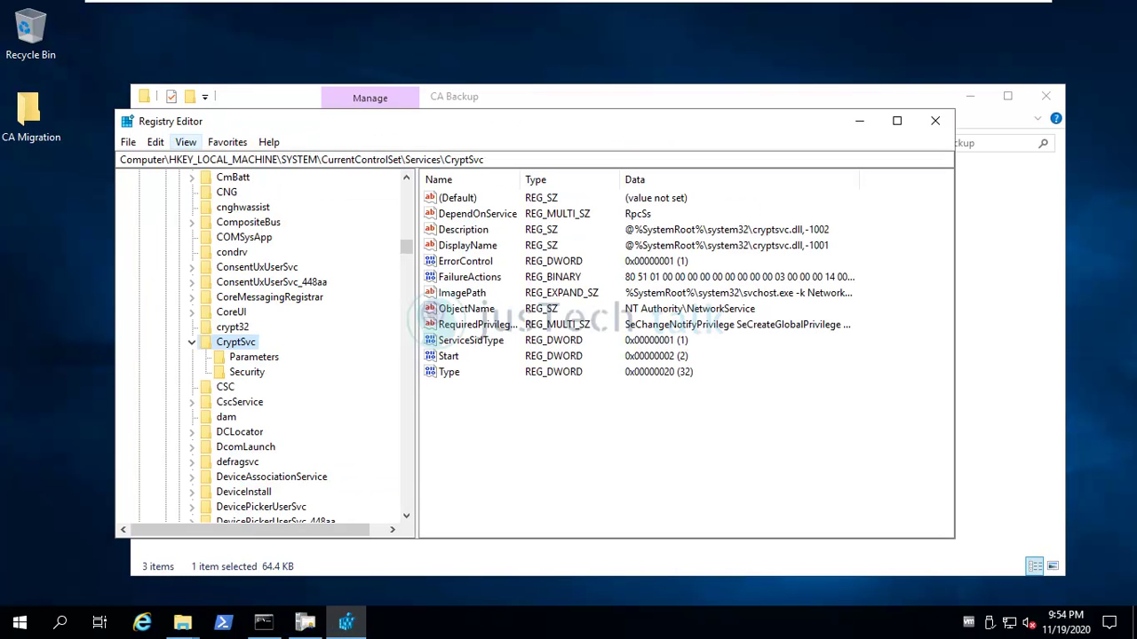
left_click(186, 142)
left_click(200, 234)
key("Left")
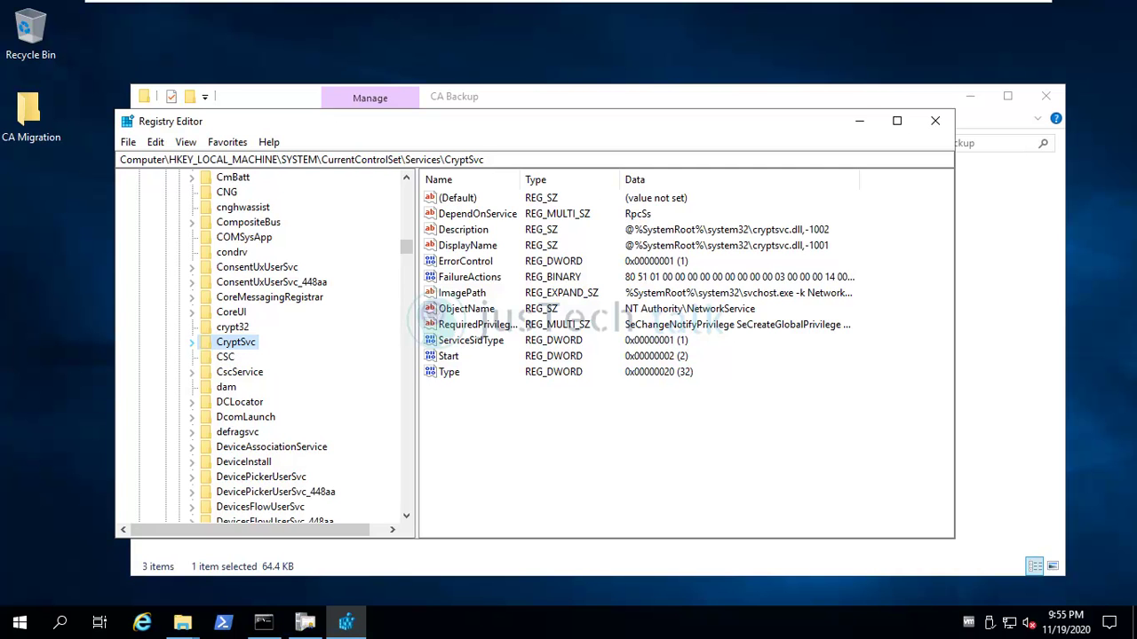
scroll(266, 347, "up", 3)
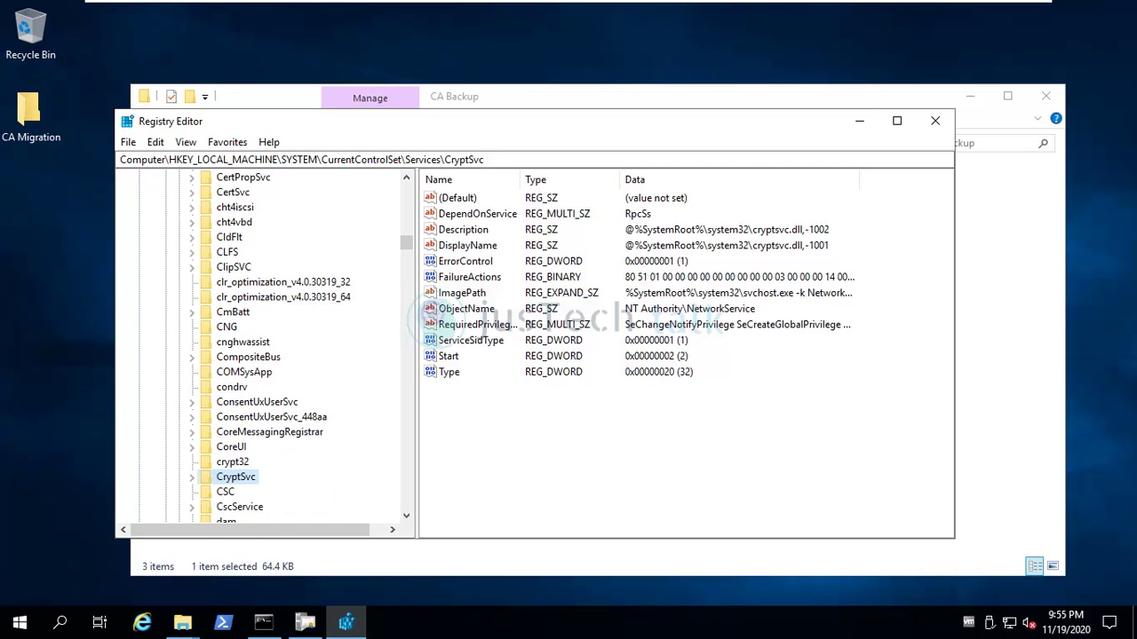
left_click(191, 192)
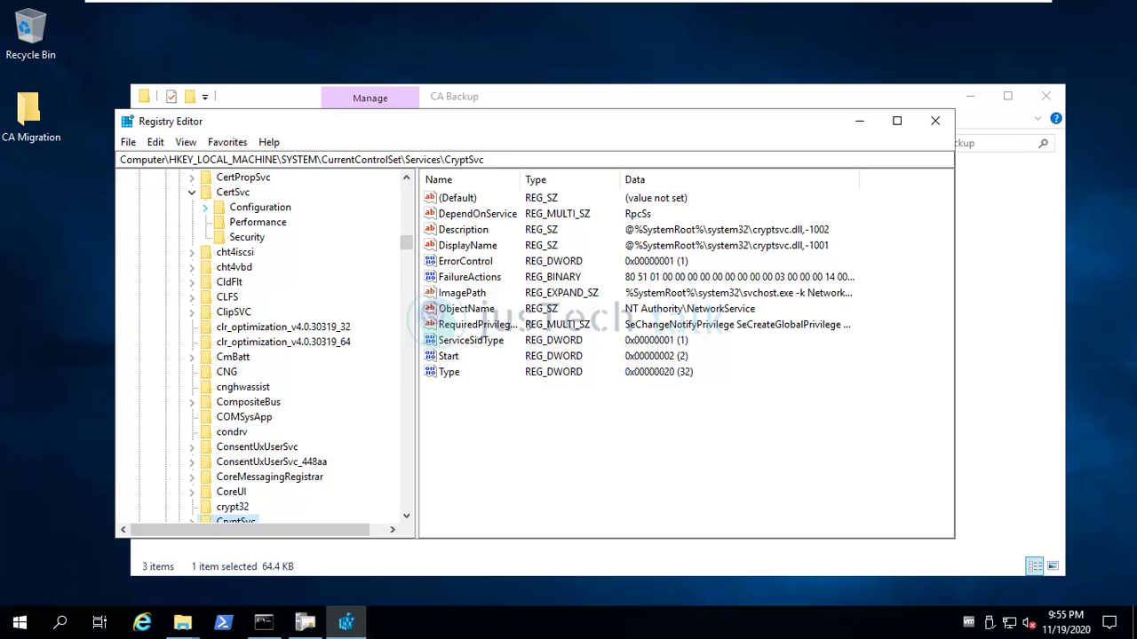
left_click(233, 192)
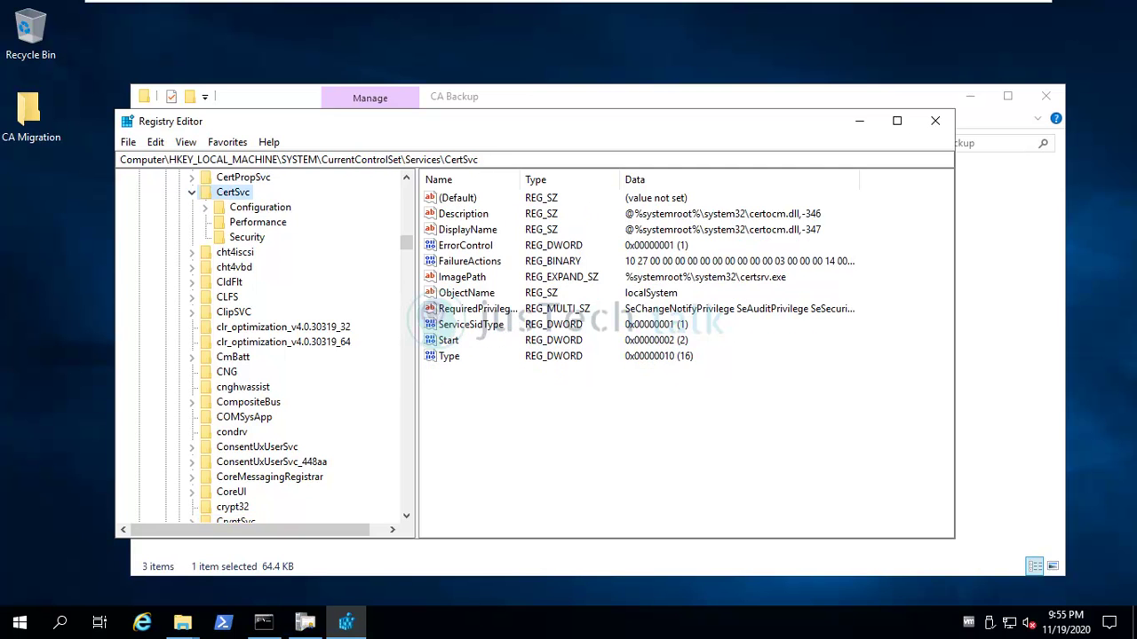
left_click(205, 207)
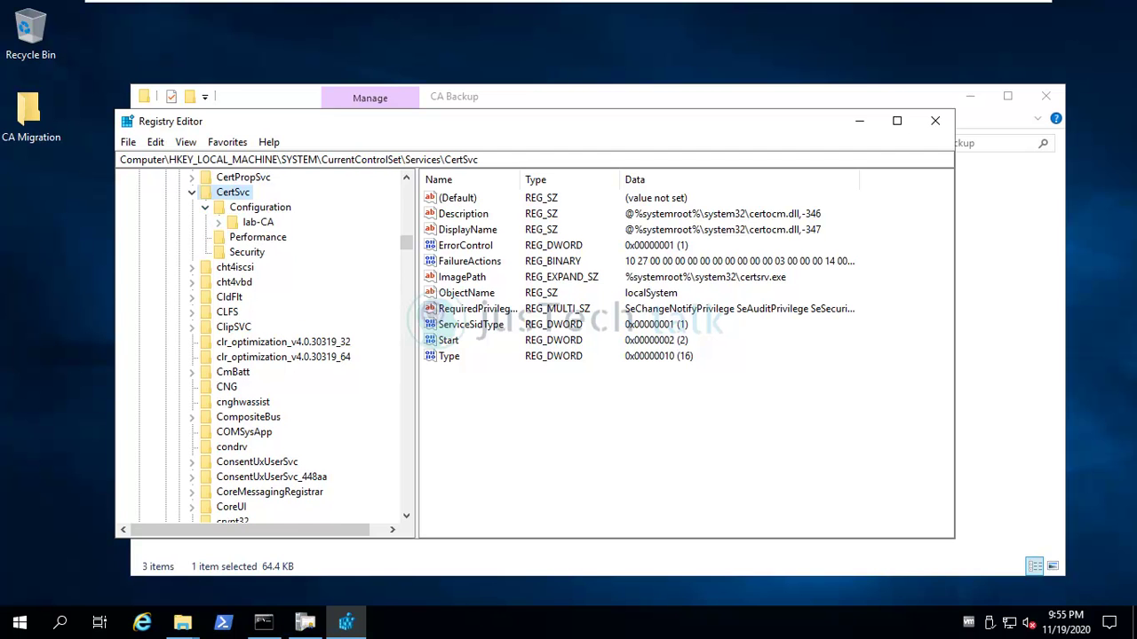
left_click(218, 222)
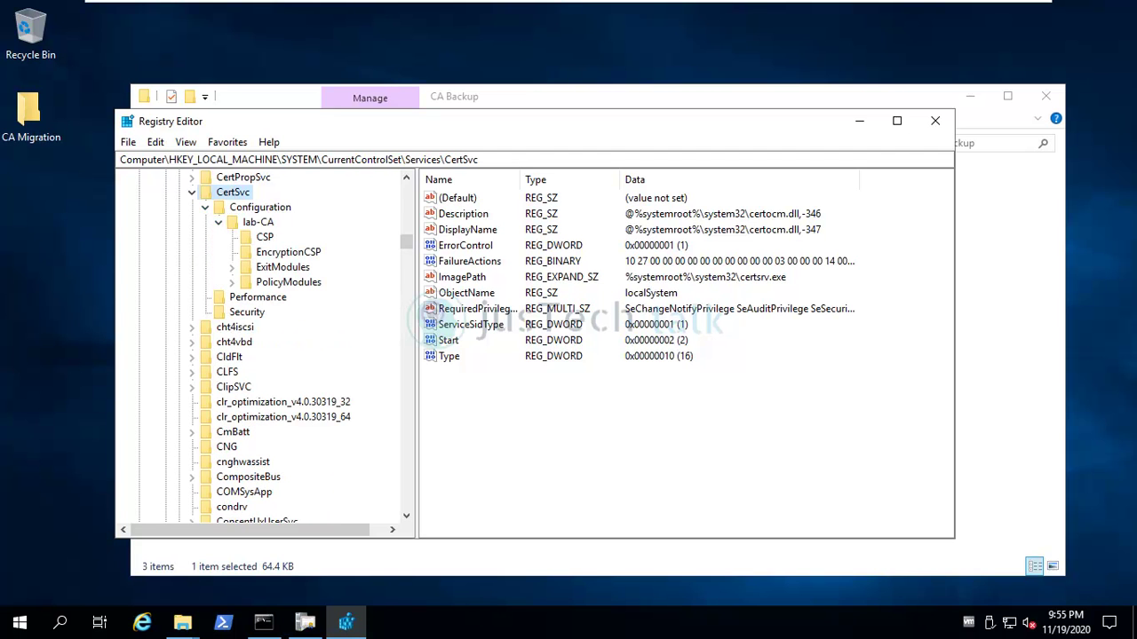
left_click(205, 207)
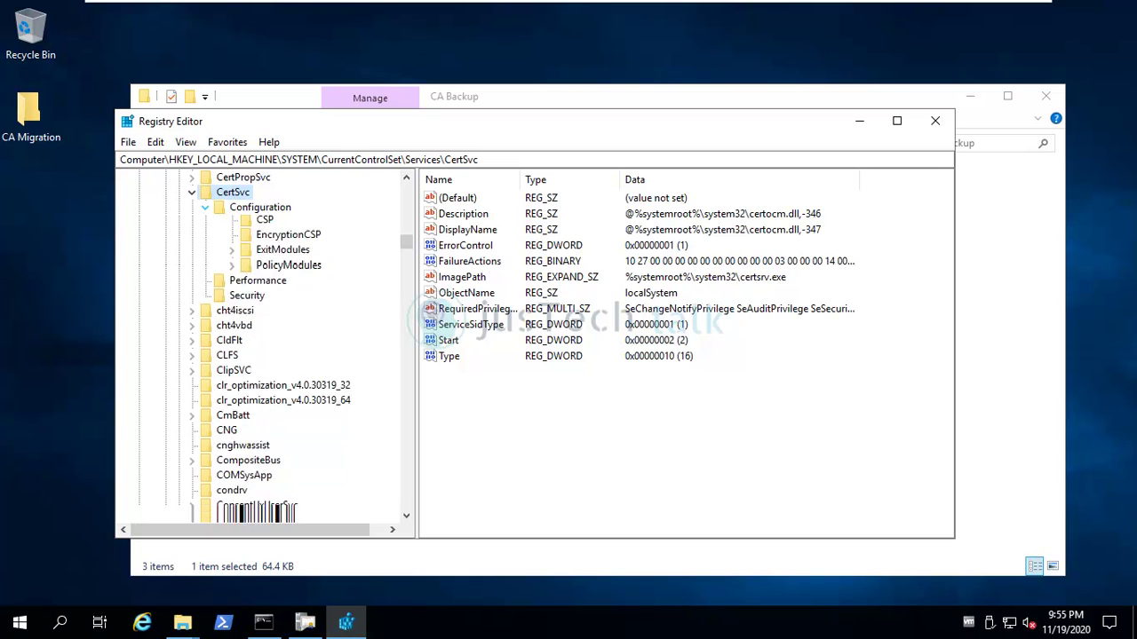
key("Left")
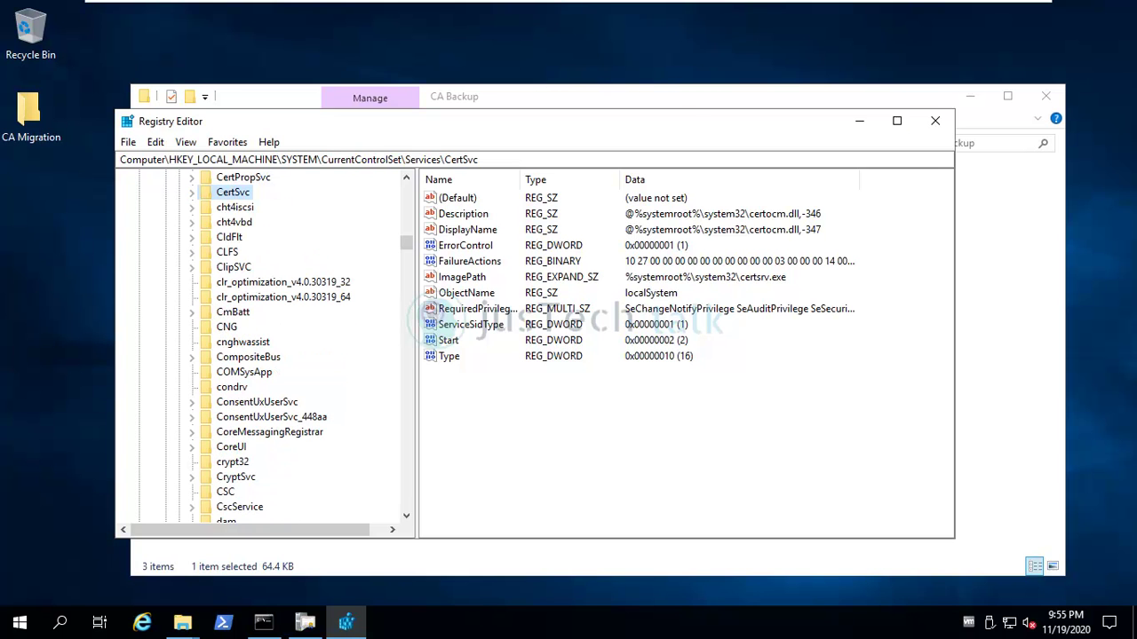
left_click(936, 120)
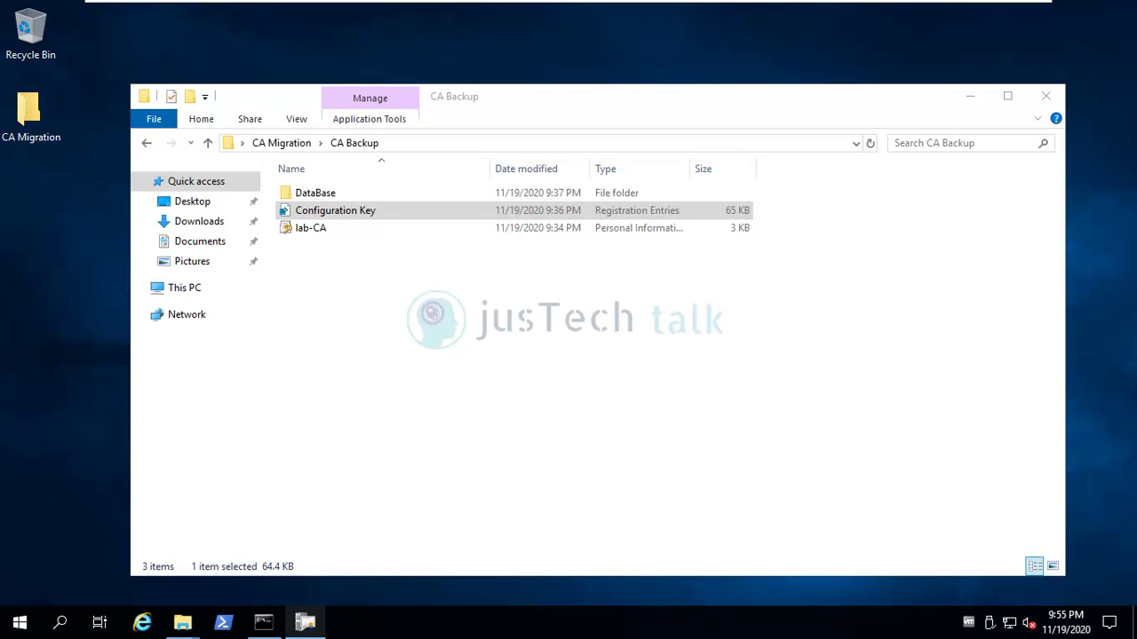
key("alt+Tab")
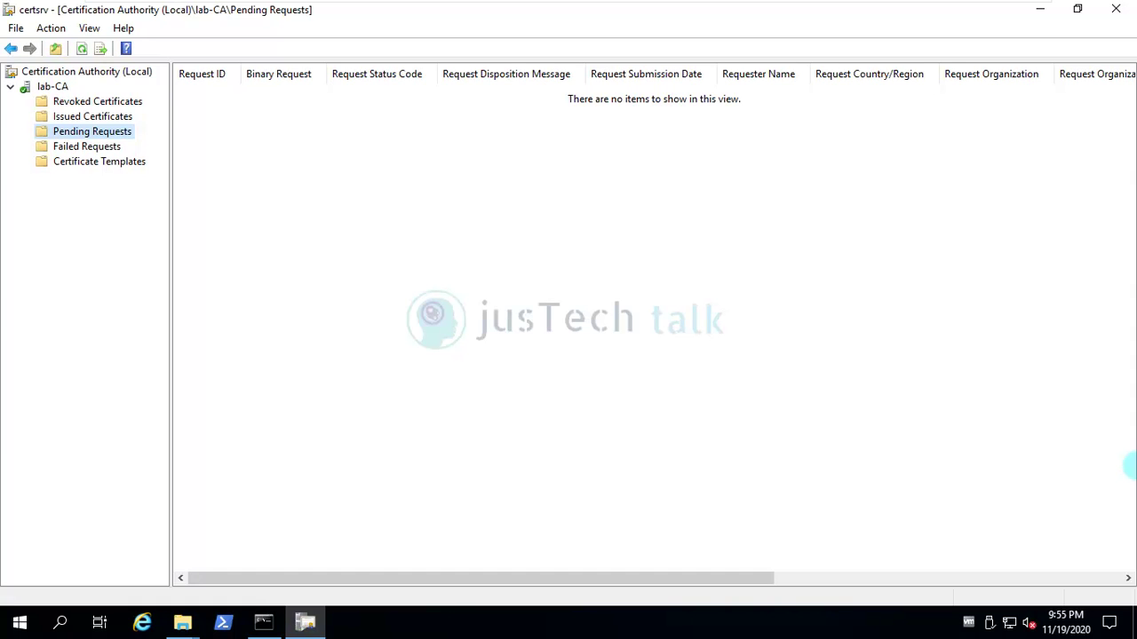
Enable every certificate template available in the Enable Certificate Templates list for issuing on lab-CA, and look through the CA's template list.
right_click(82, 164)
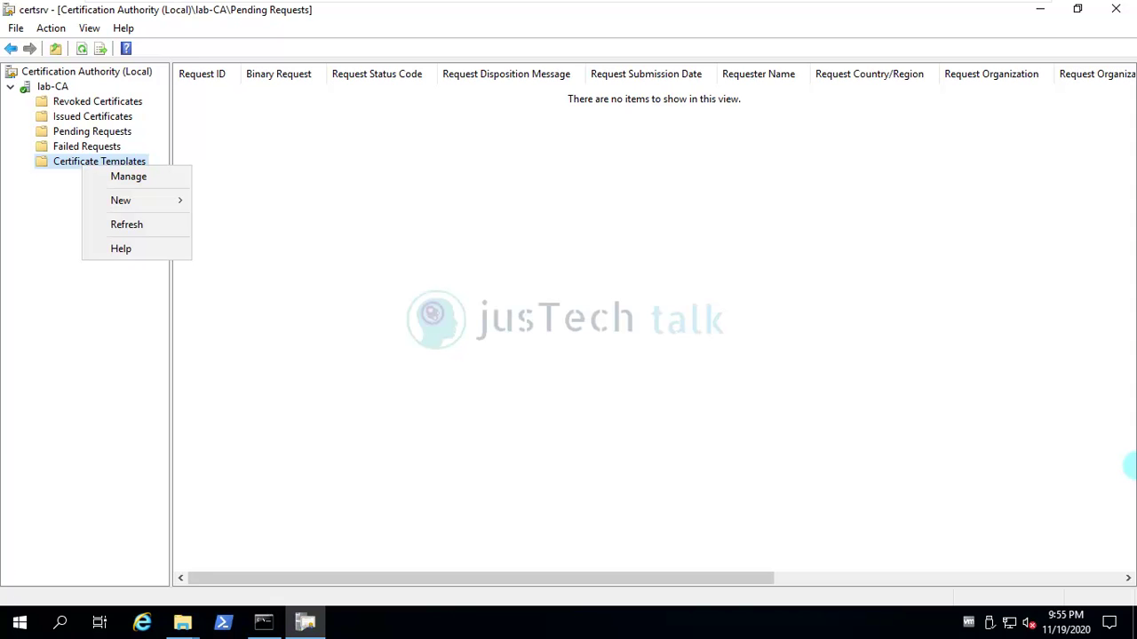
mouse_move(120, 200)
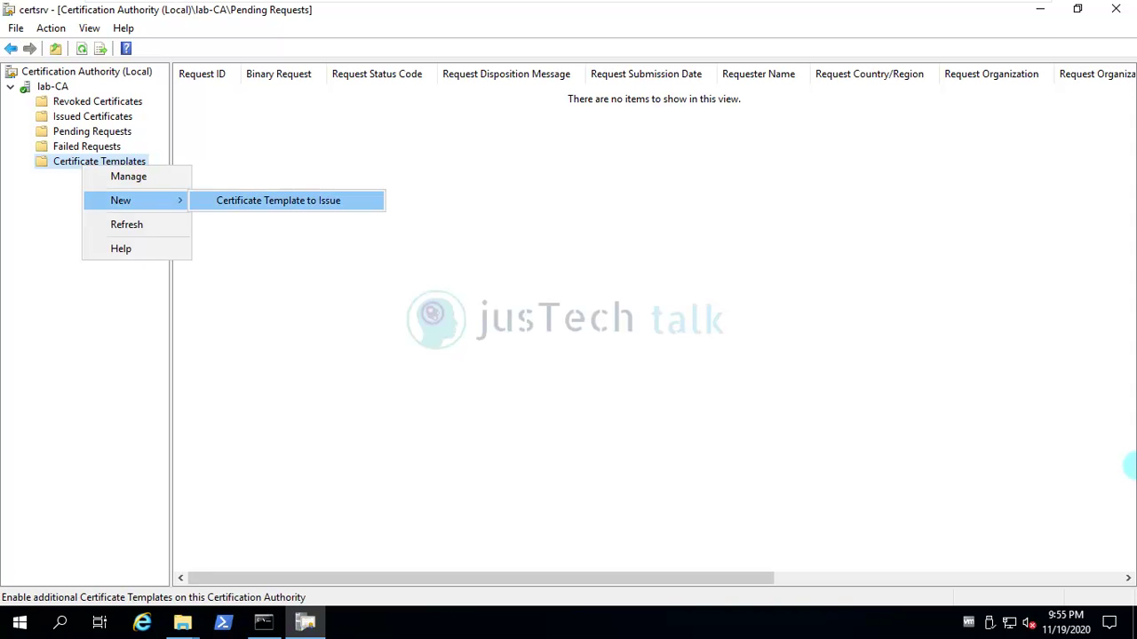
left_click(278, 200)
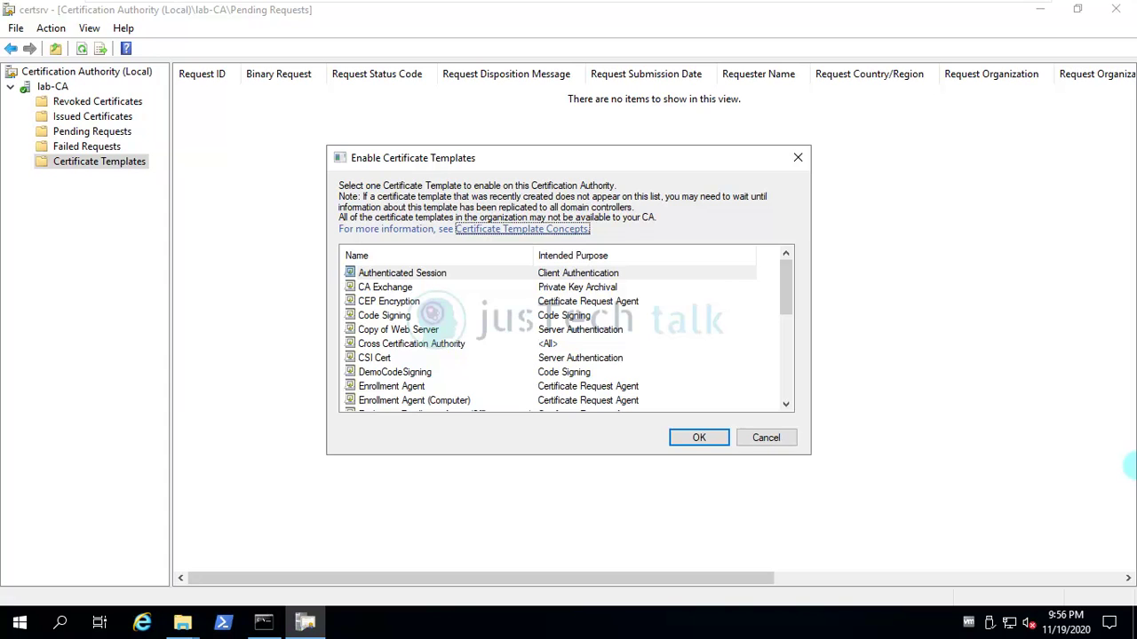
left_click(385, 315)
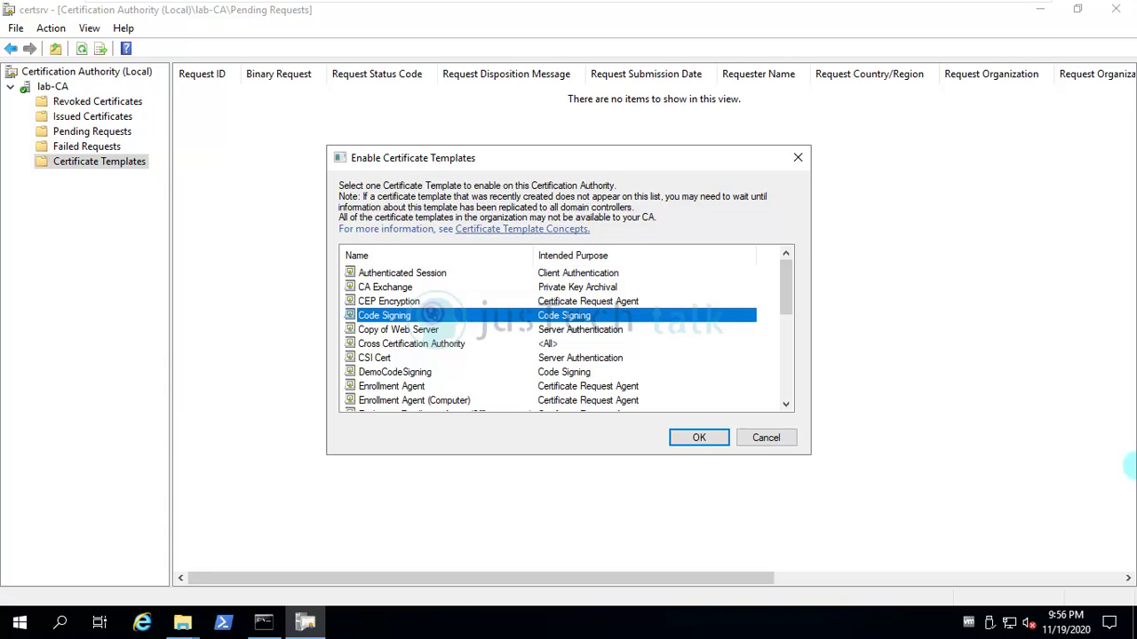
key("shift+Home")
left_click(411, 344, "ctrl")
left_click(374, 358, "ctrl")
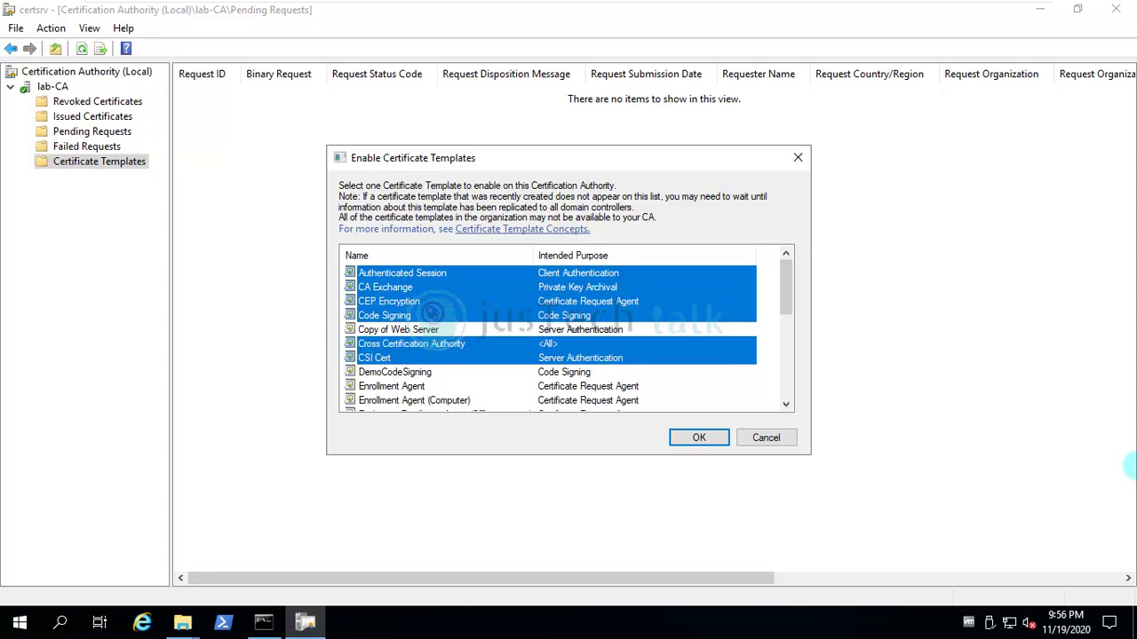
left_click(394, 372, "ctrl")
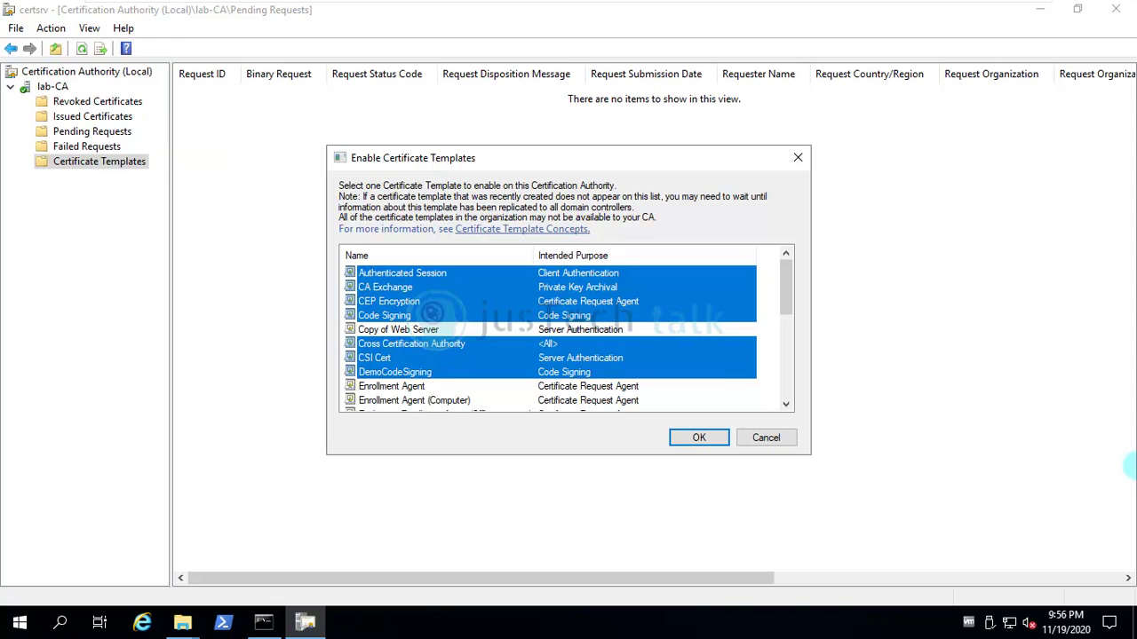
key("ctrl+End")
key("ctrl+a")
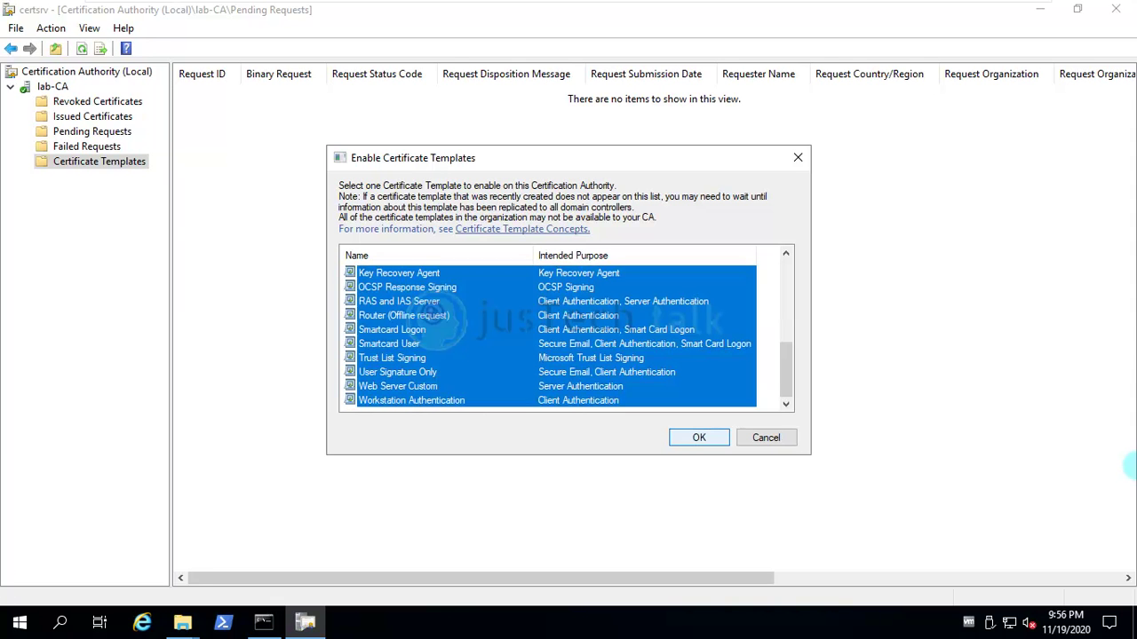
key("Return")
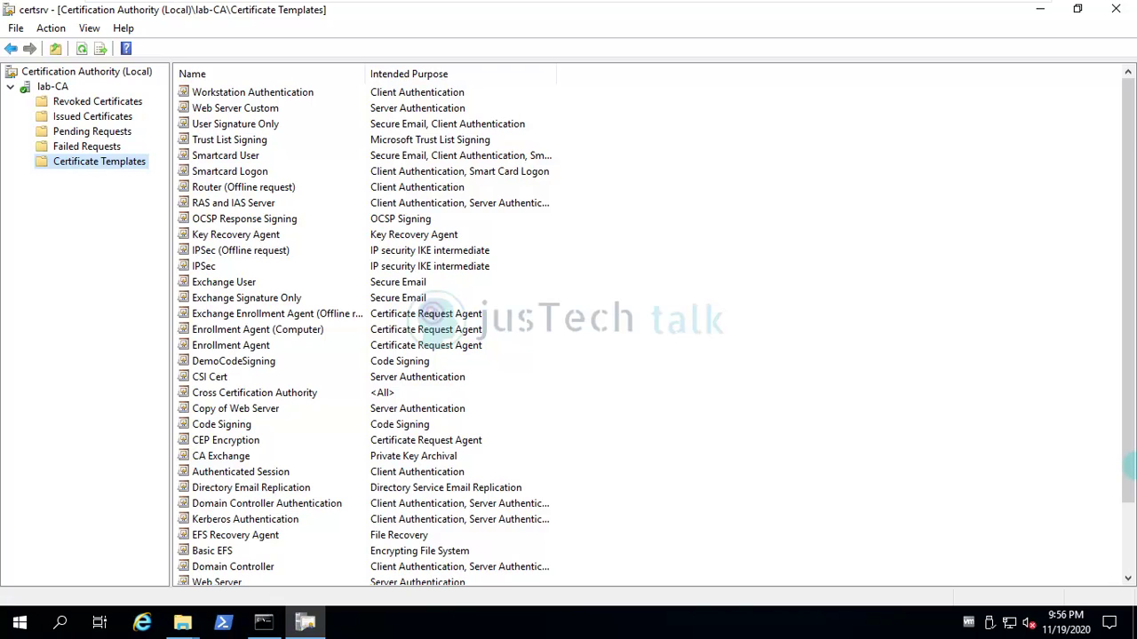
scroll(1130, 466, "down", 2)
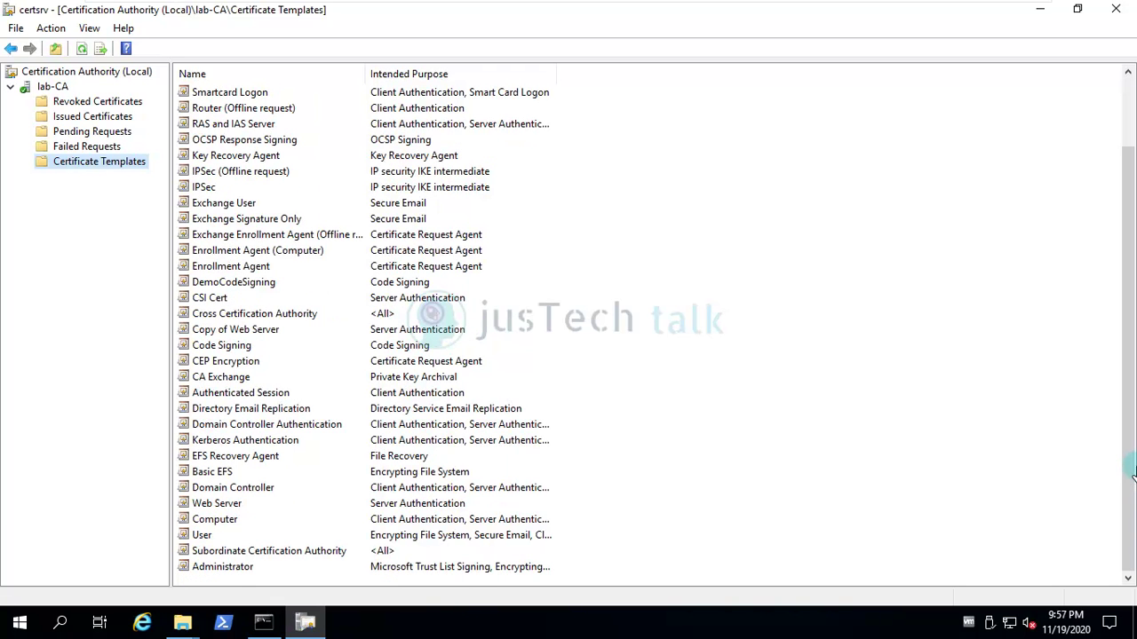
scroll(1132, 471, "up", 2)
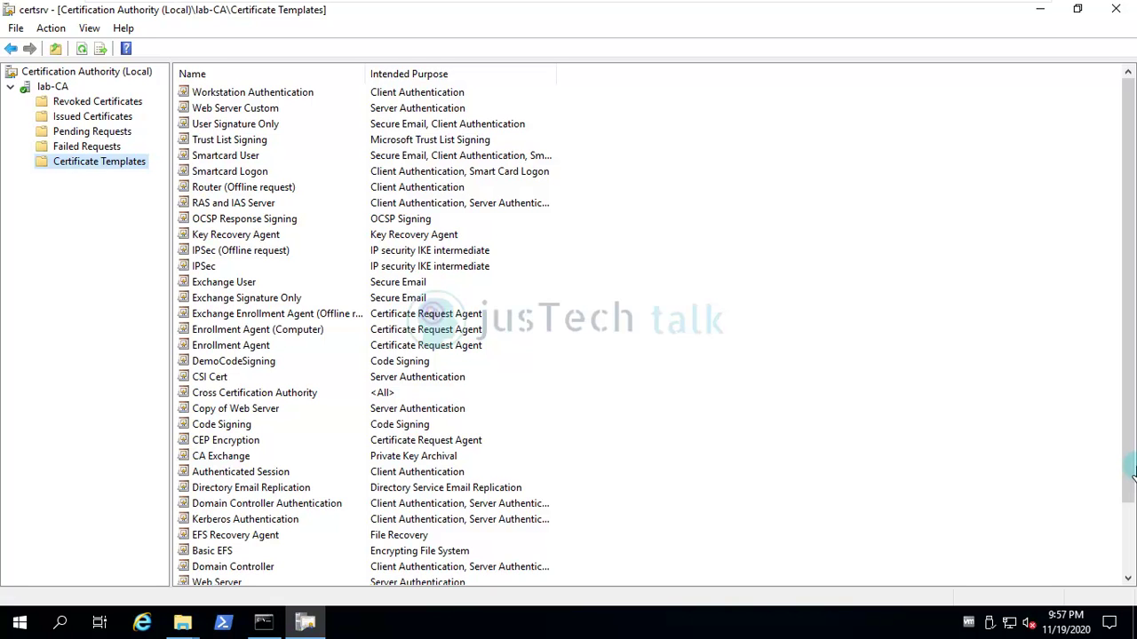